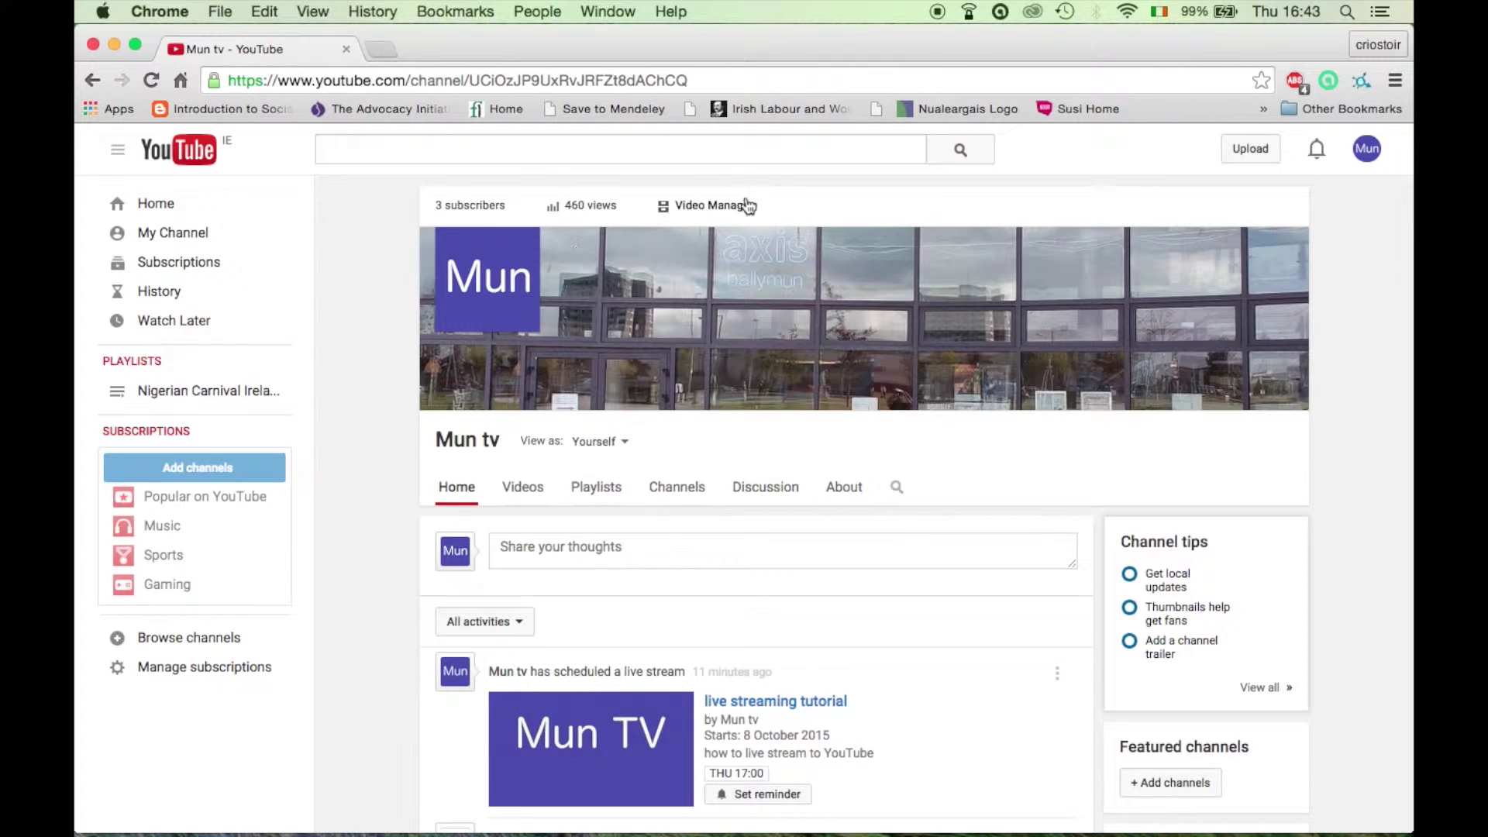
# Go to Video Manager > Live Streaming > Events to list the channel's live events
pyautogui.click(715, 205)
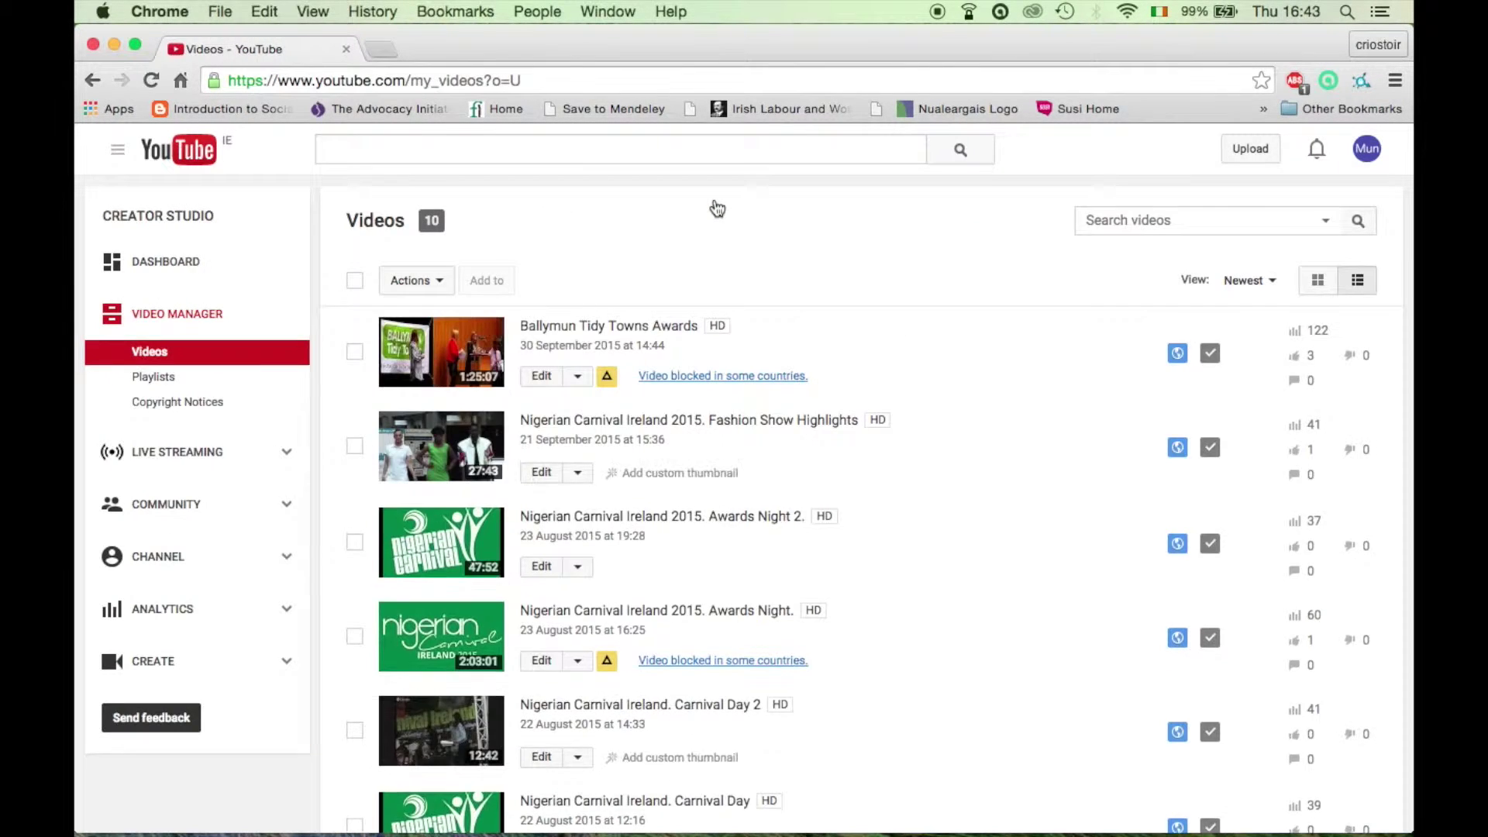
pyautogui.click(187, 463)
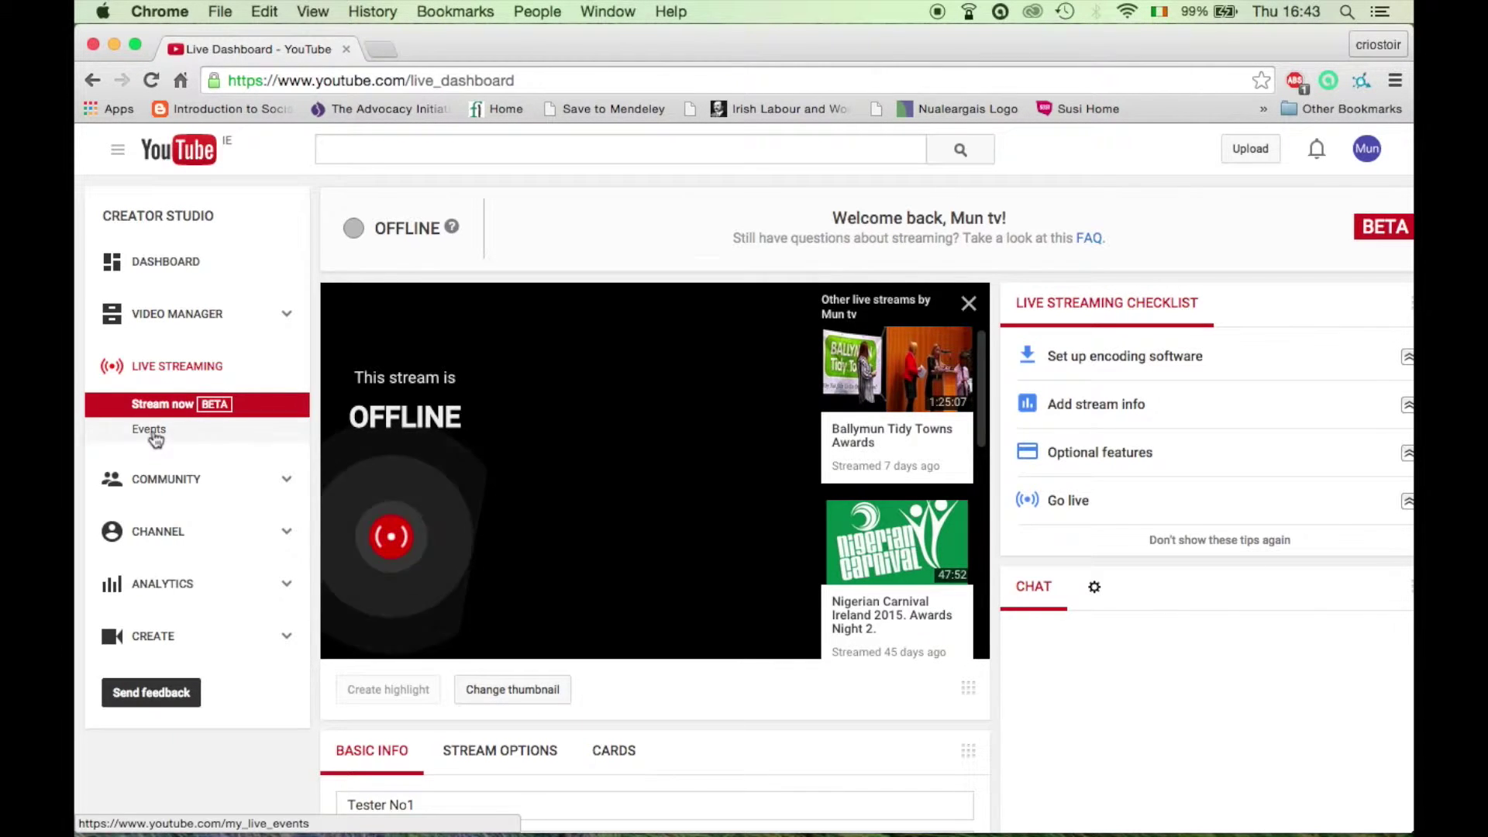
pyautogui.click(155, 436)
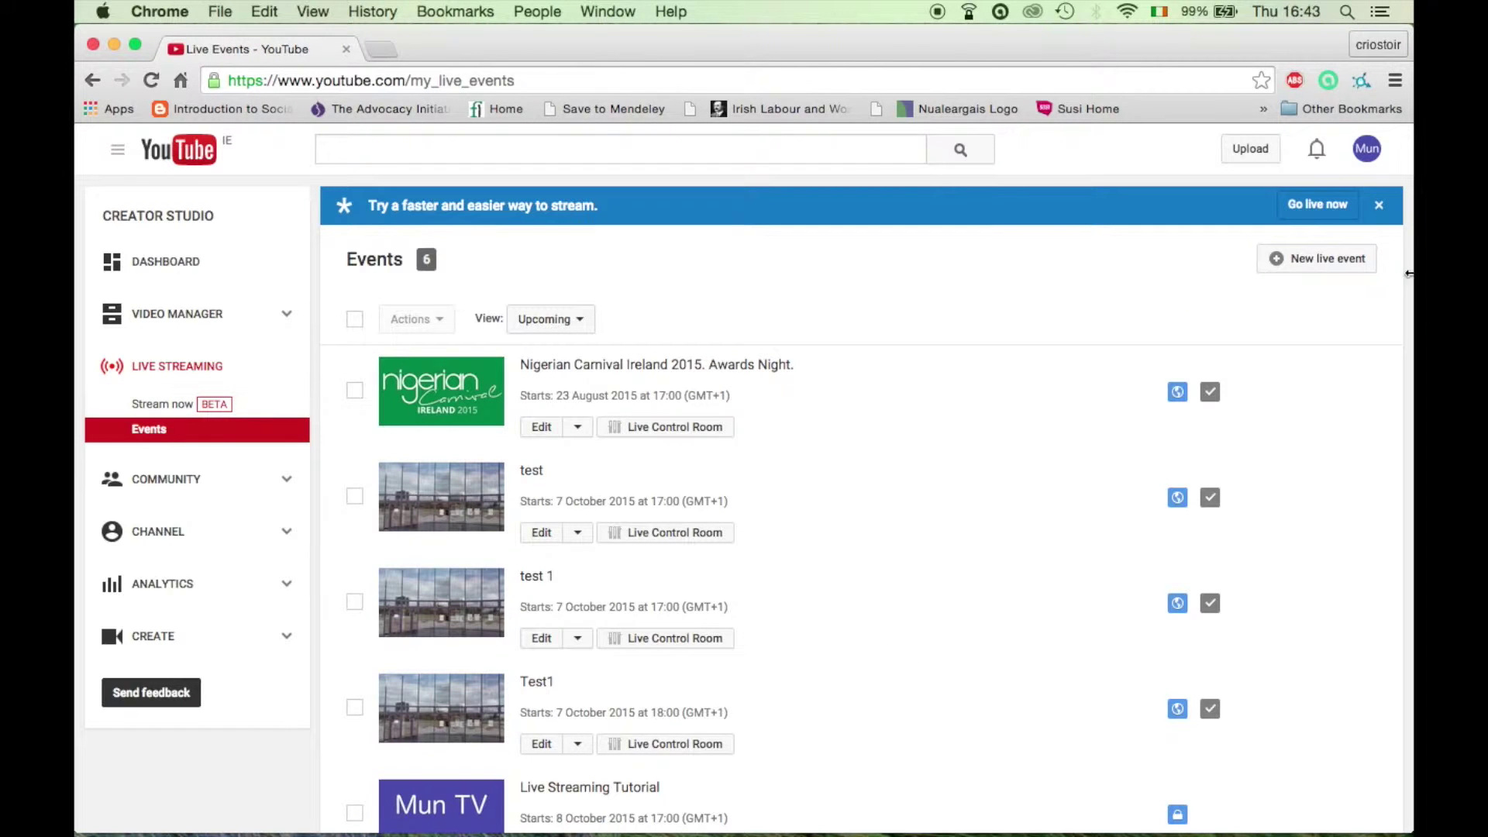
# Start a new live event titled 'Live Streaming Tutorial' with description 'How to live stream to You Tube'
pyautogui.click(1339, 265)
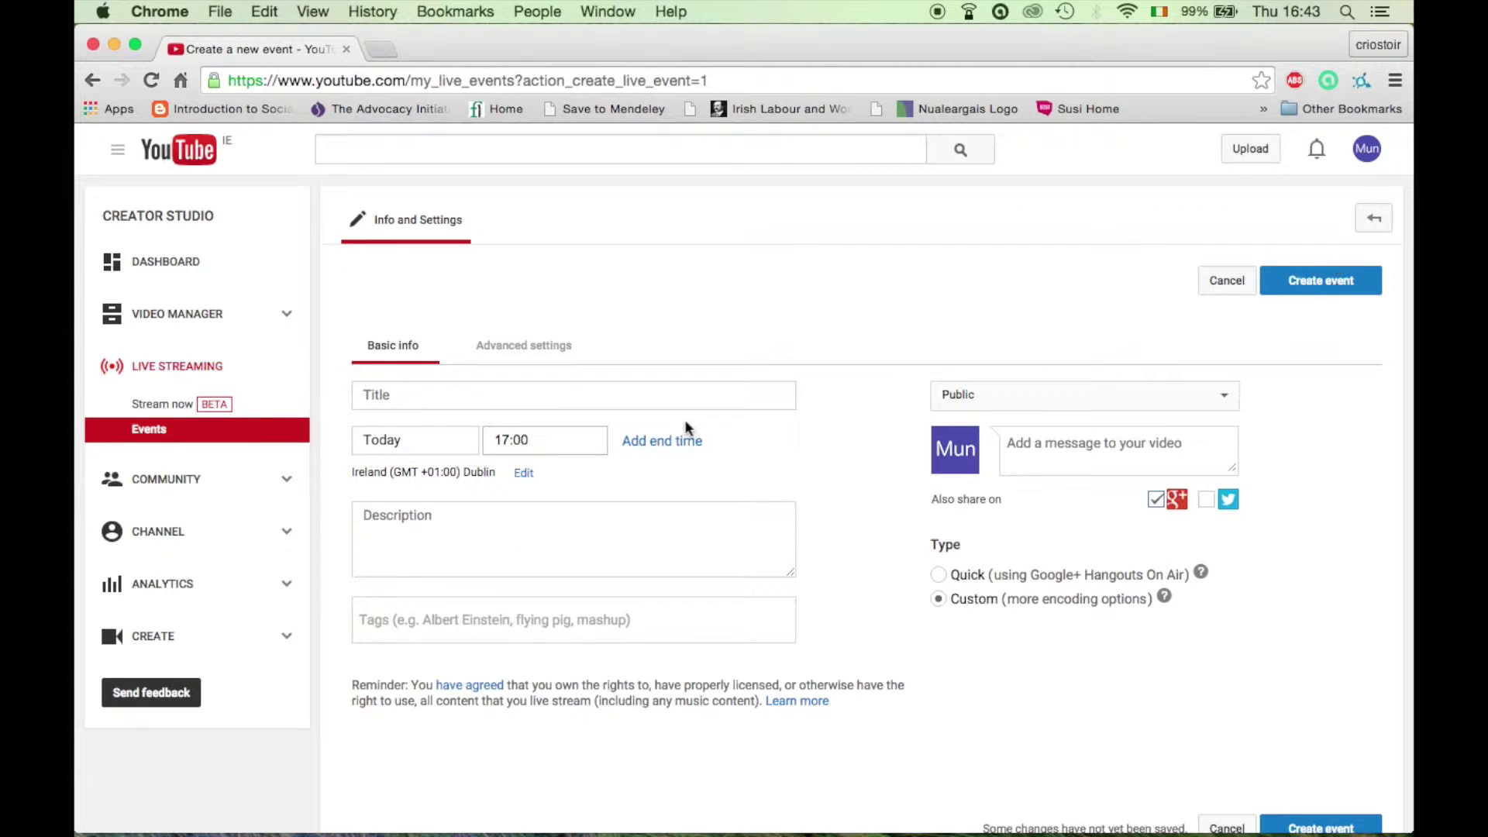
pyautogui.click(370, 397)
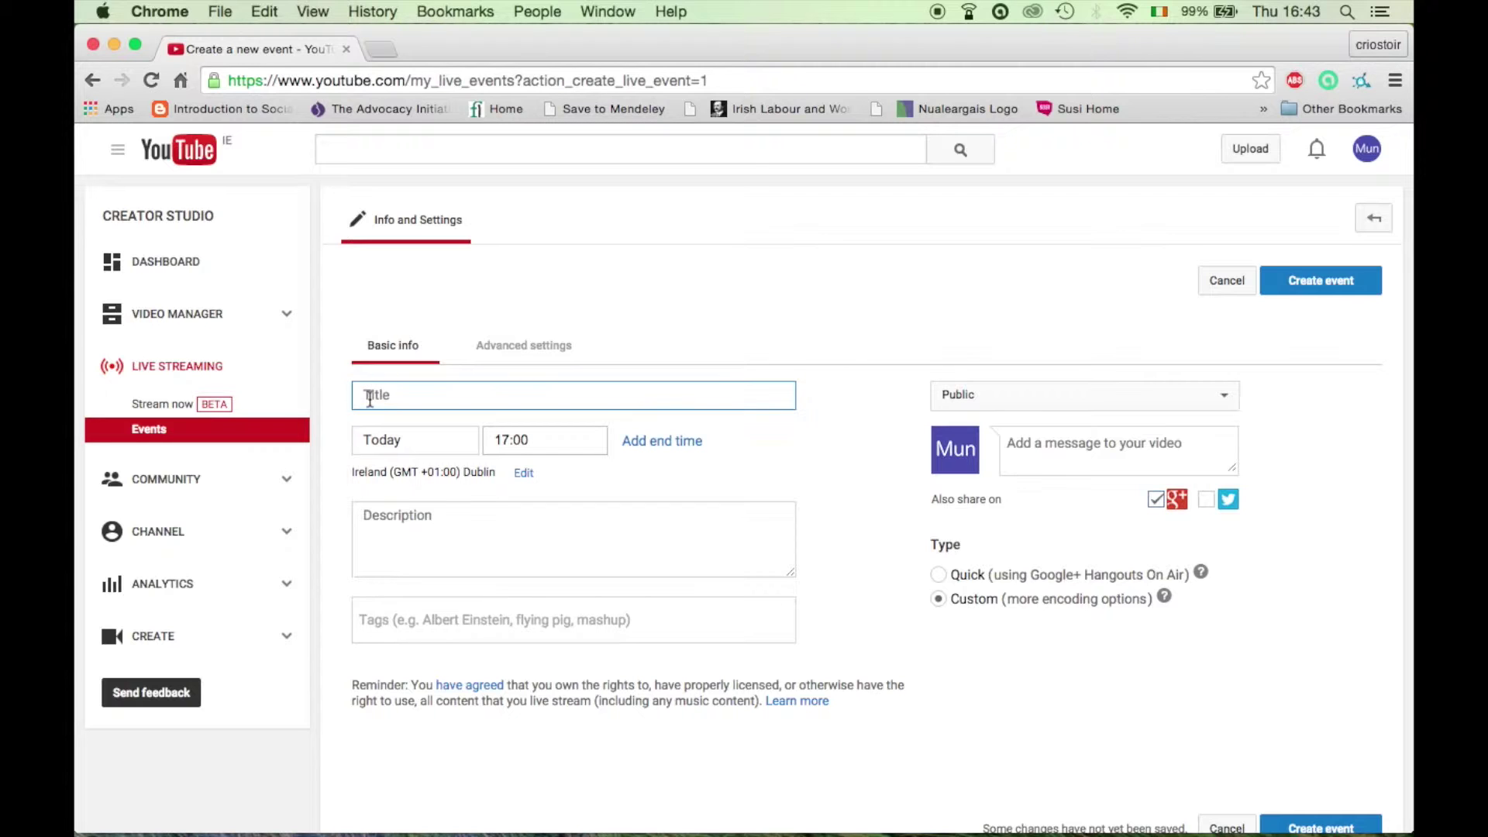
pyautogui.write('Live ')
pyautogui.write('Stre')
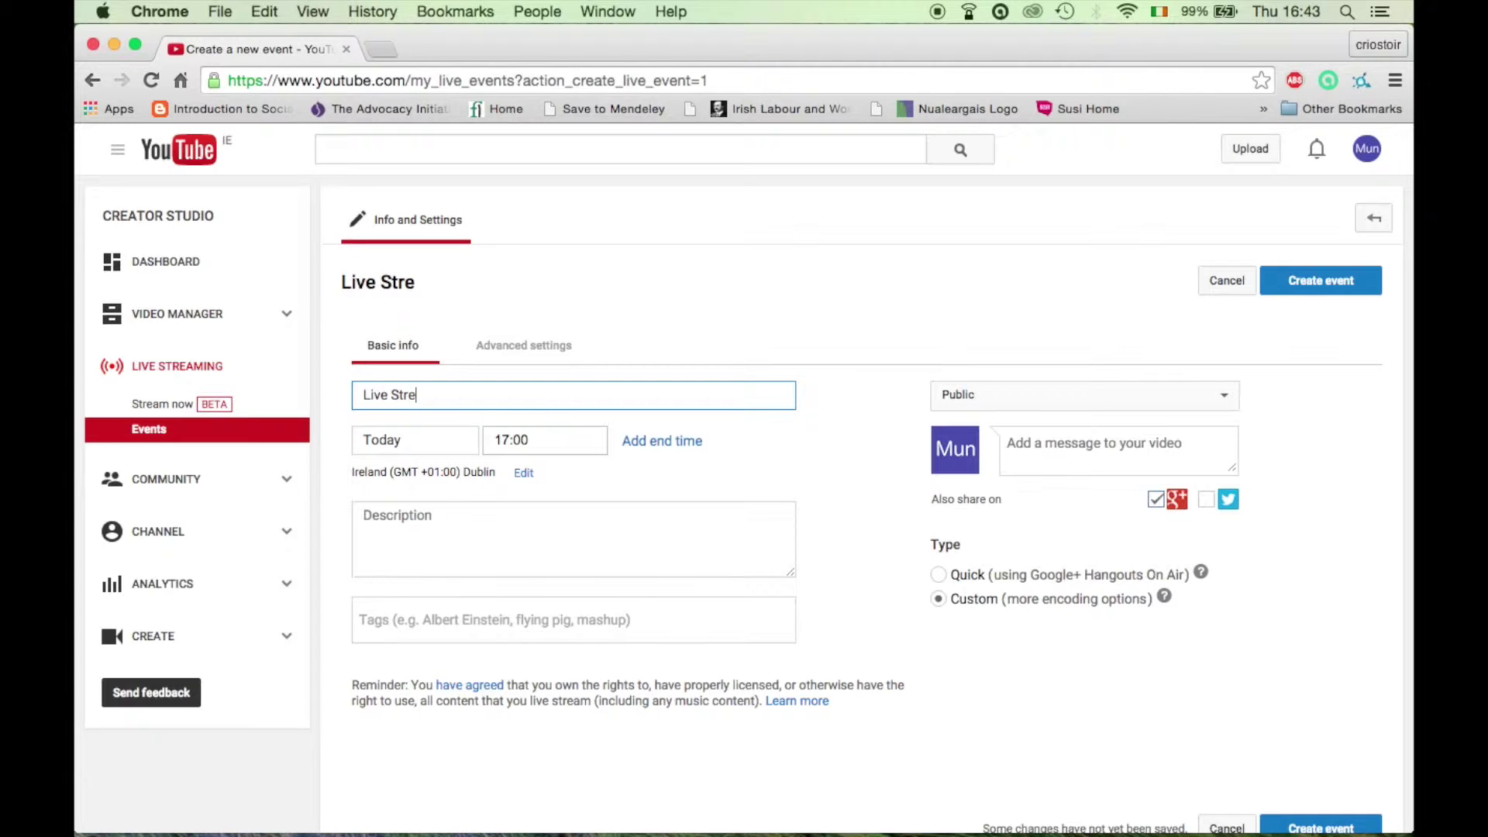
pyautogui.write('amin')
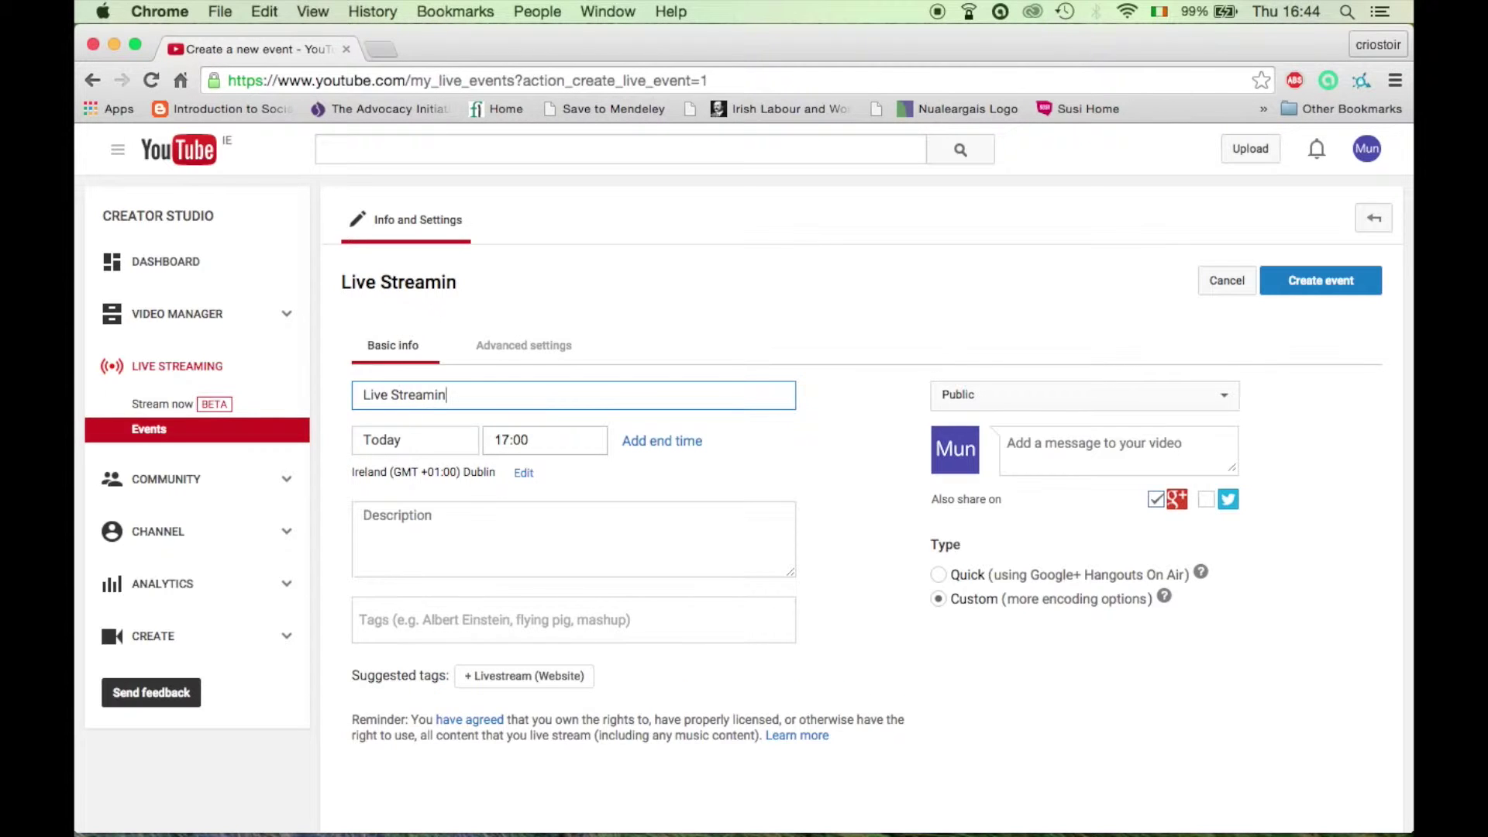
pyautogui.write('g T')
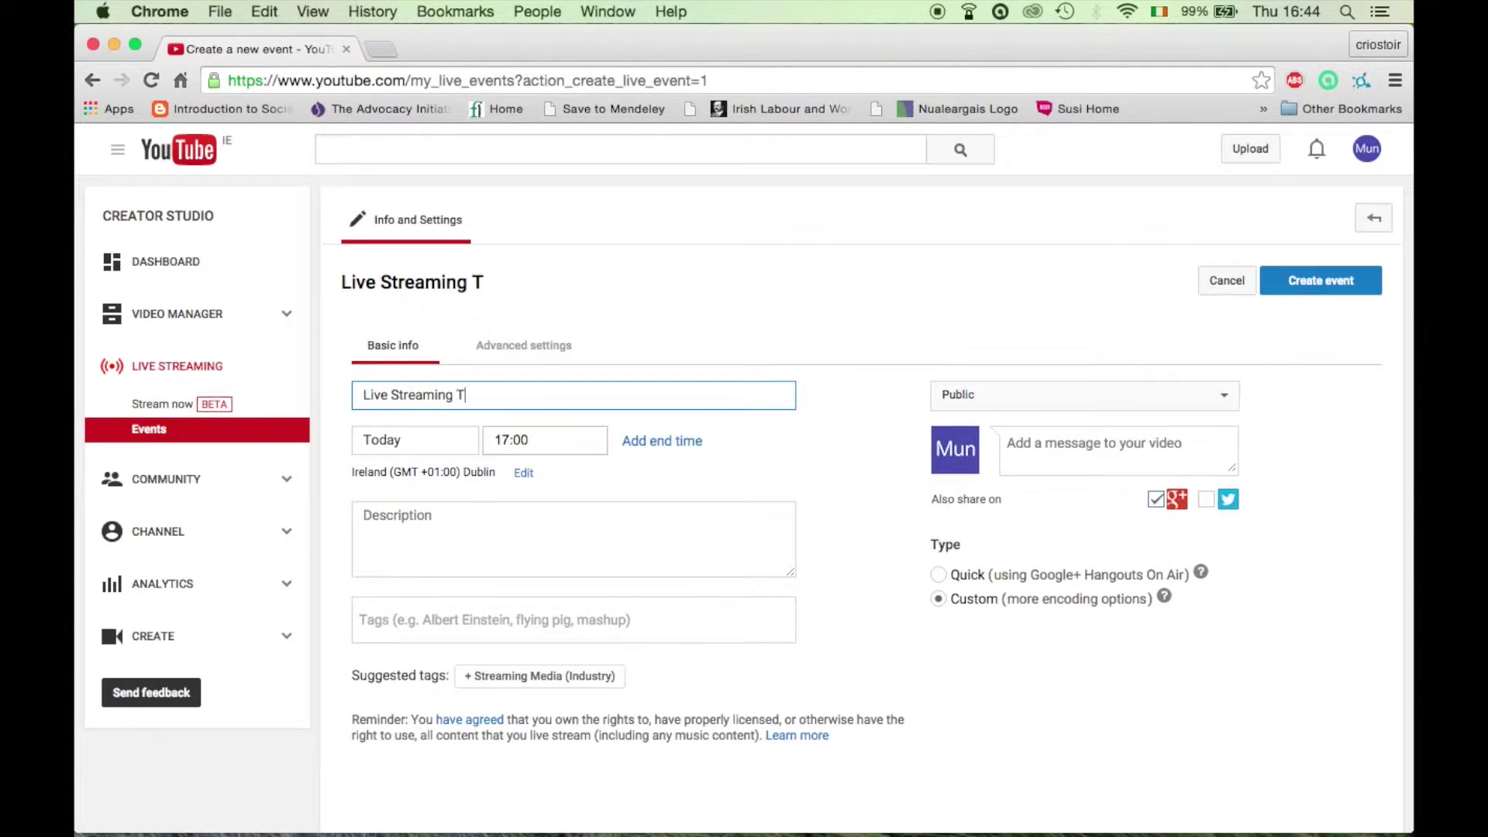
pyautogui.write('uto')
pyautogui.write('rial')
pyautogui.click(378, 533)
pyautogui.write('How to ')
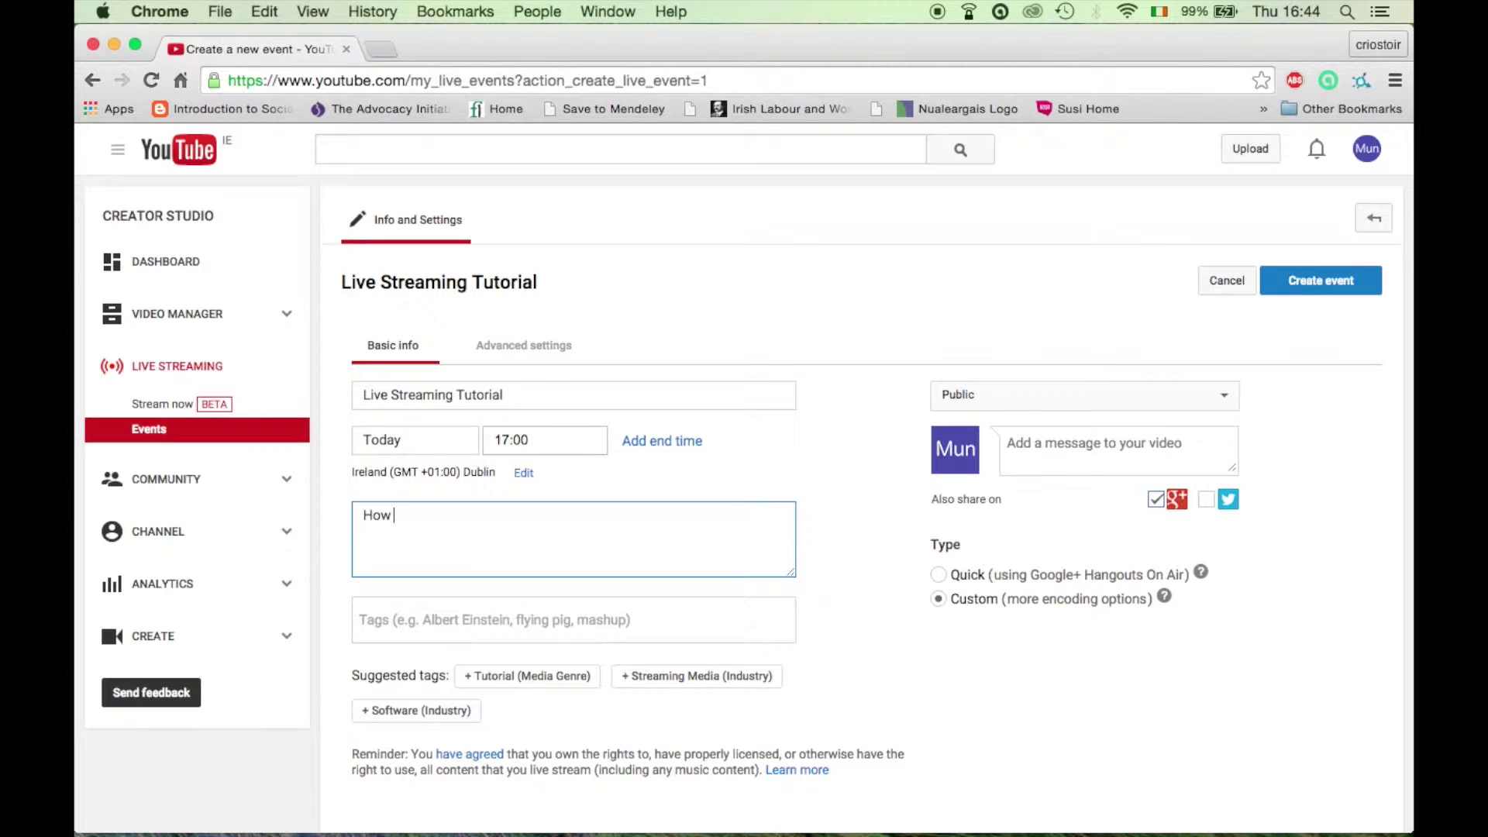
pyautogui.write('live')
pyautogui.write(' strea')
pyautogui.write('m to')
pyautogui.write(' You')
pyautogui.write(' T')
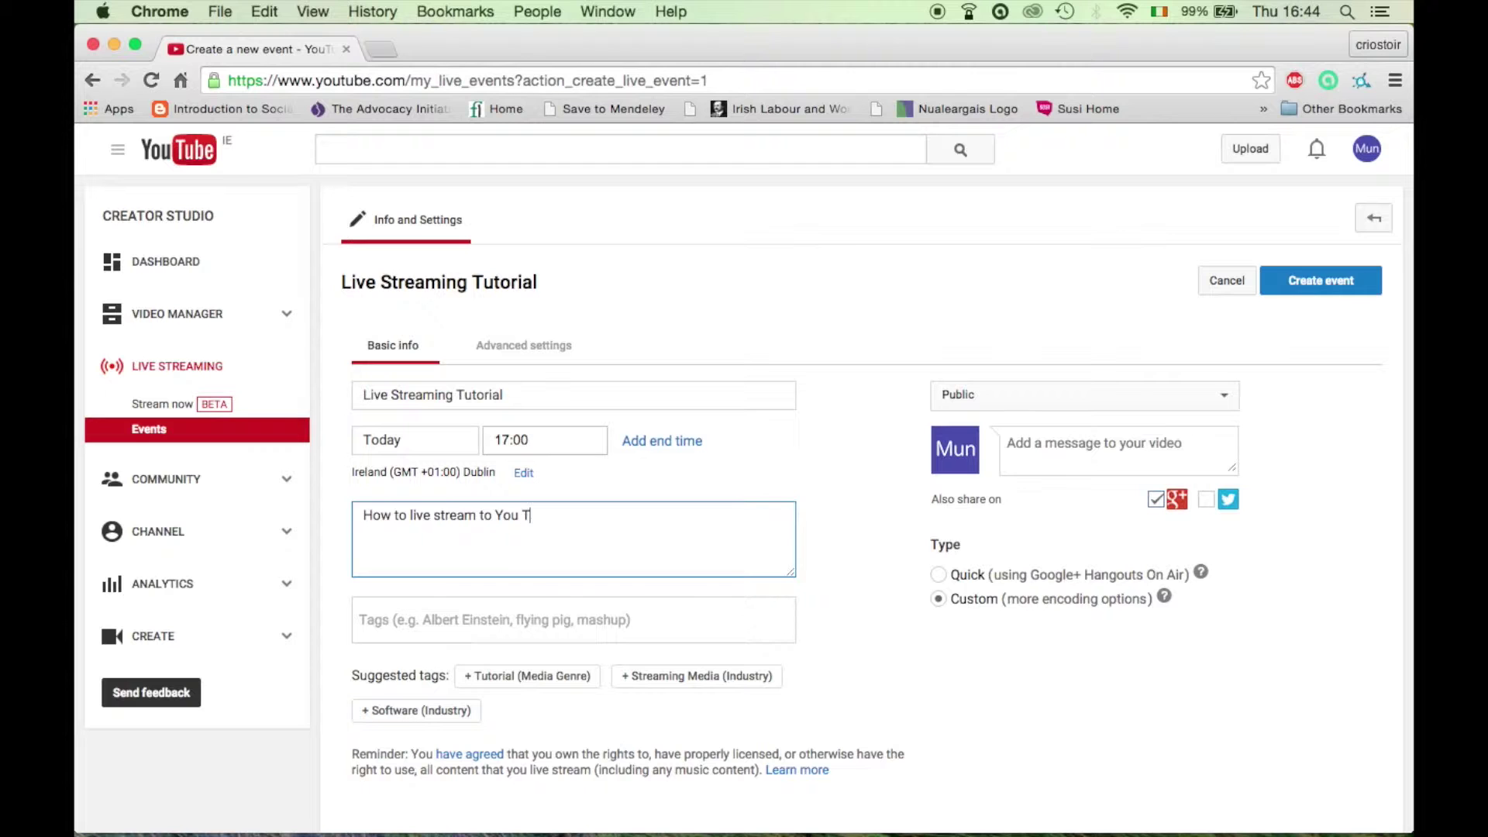
pyautogui.write('ube')
# Tag the event with the creator's username, 'Mun TV' and 'Ballymun Communications'
pyautogui.click(370, 630)
pyautogui.write('mar')
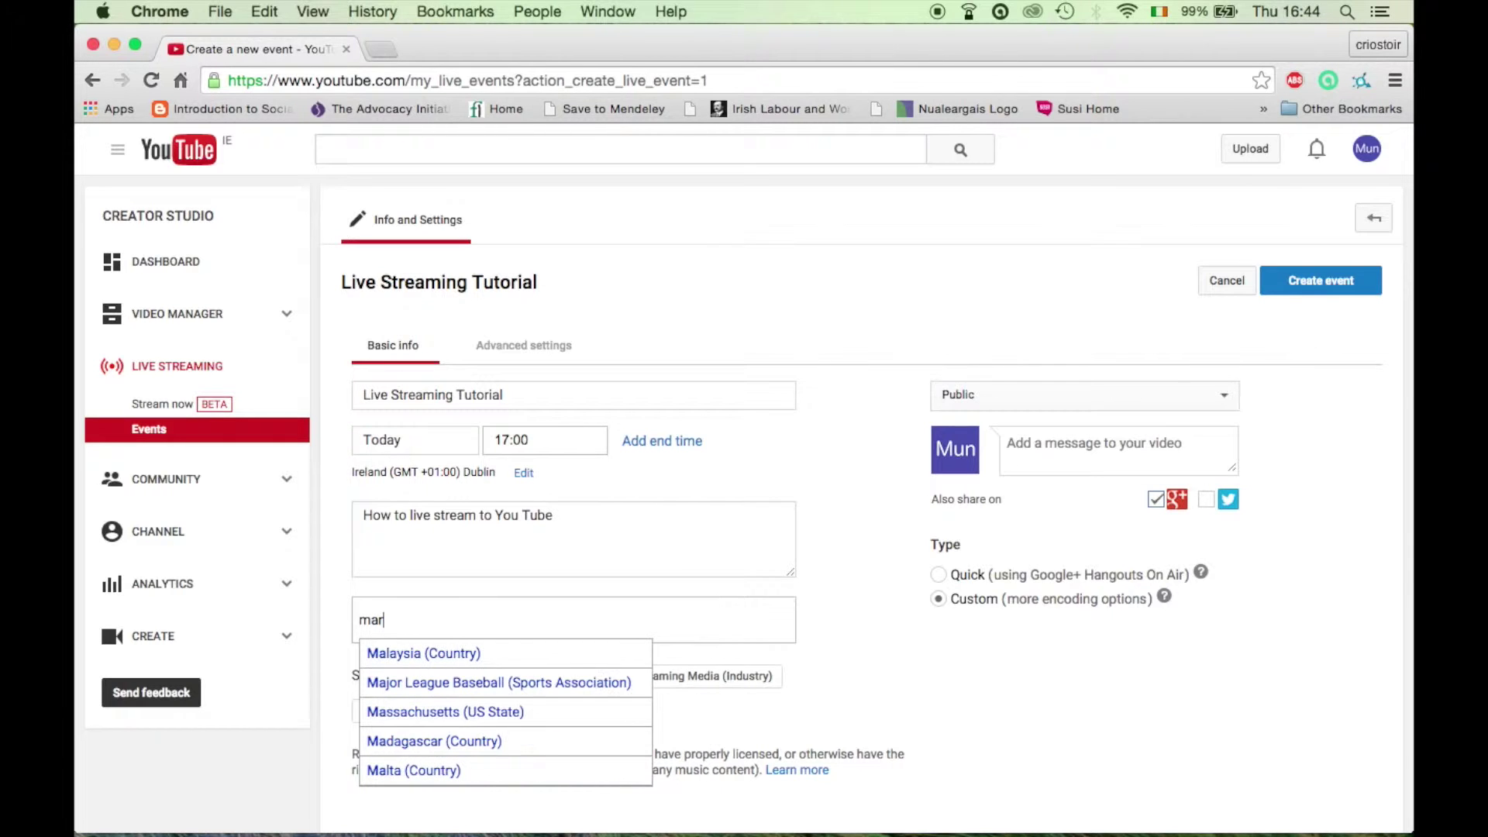
pyautogui.write('tyroon')
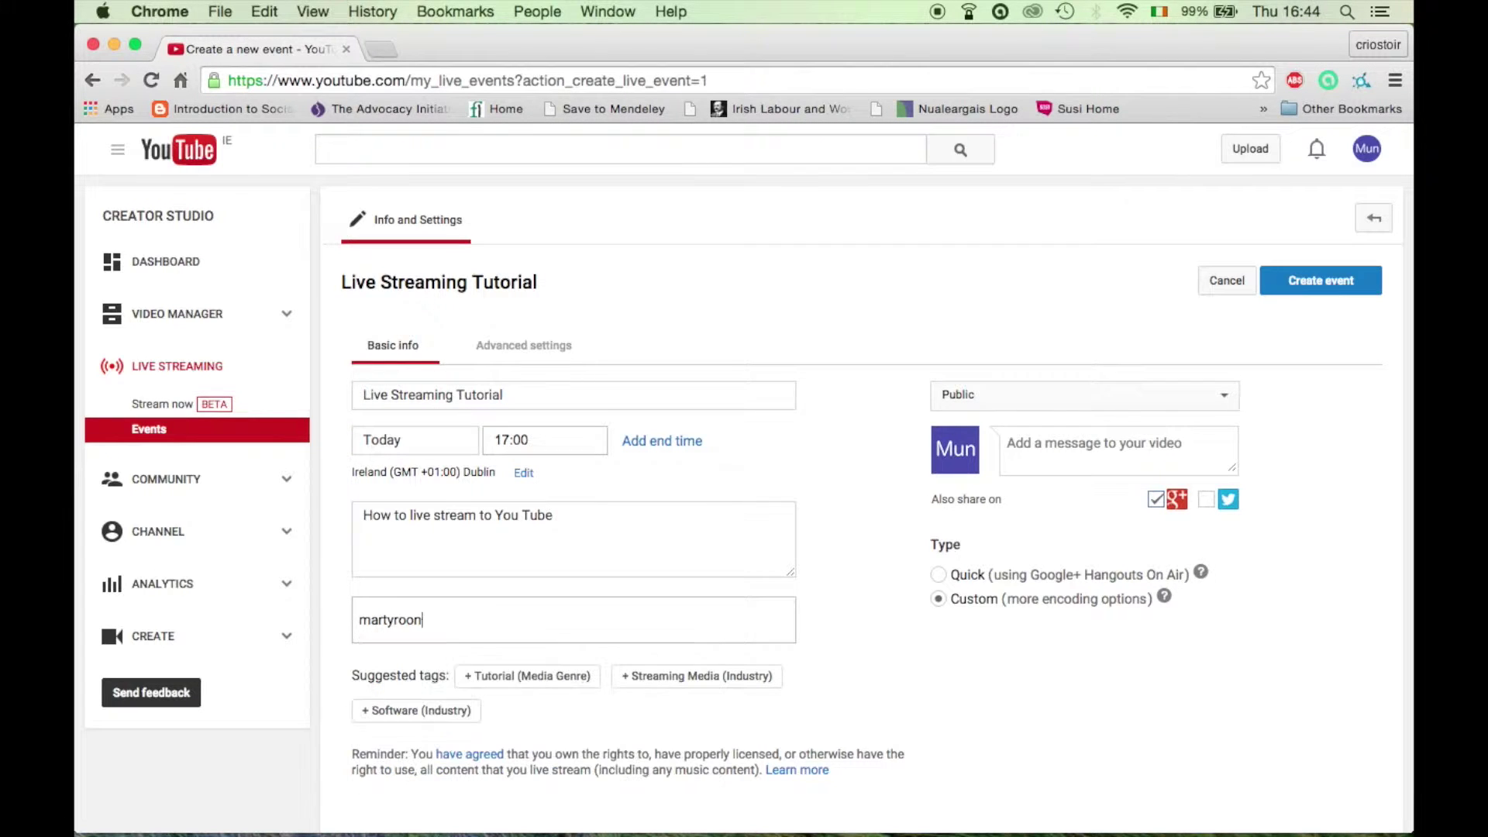
pyautogui.write('y')
pyautogui.press('Return')
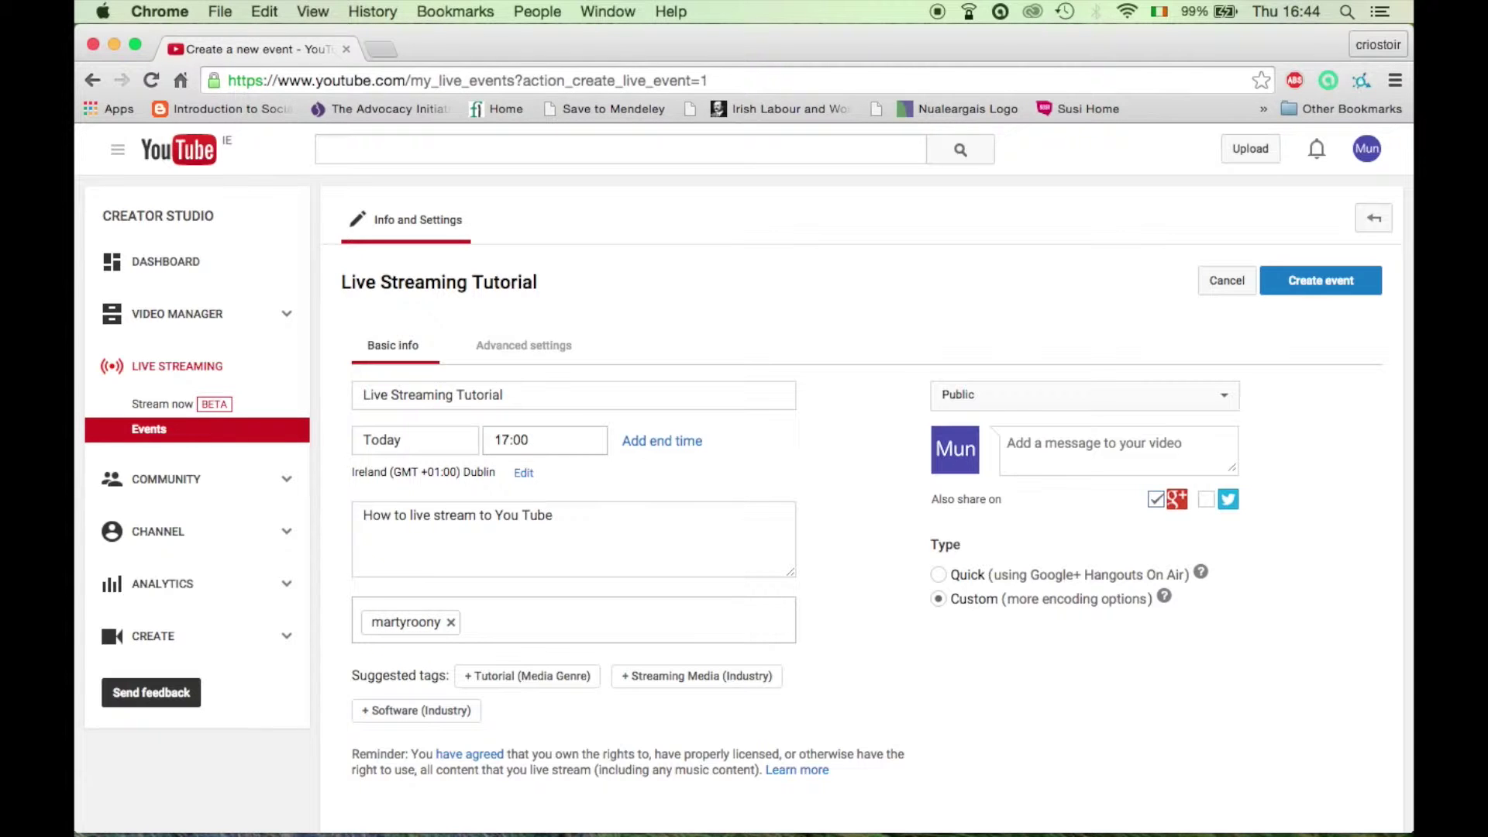
pyautogui.write('Mu')
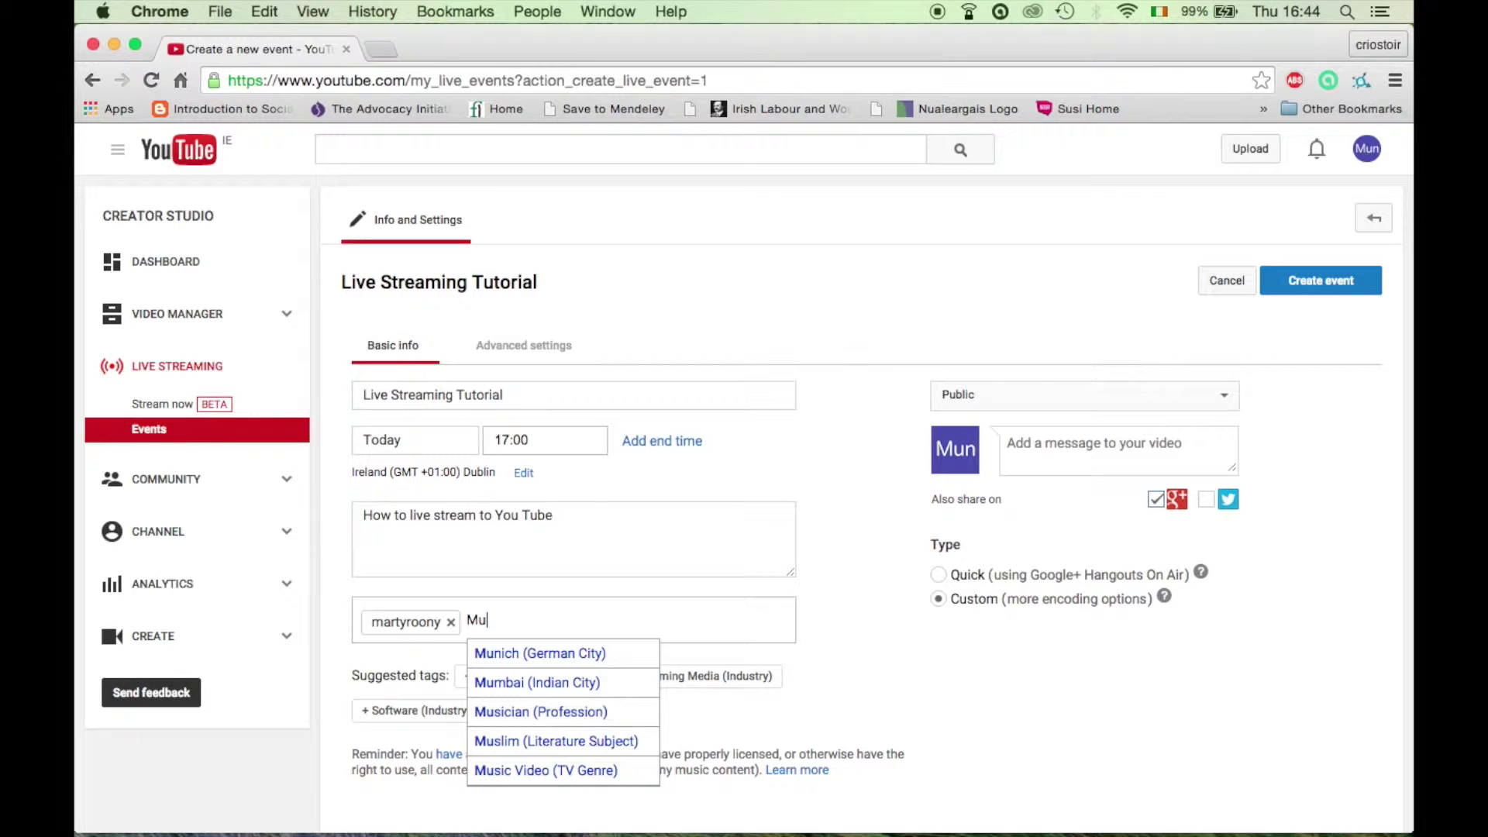
pyautogui.write('n')
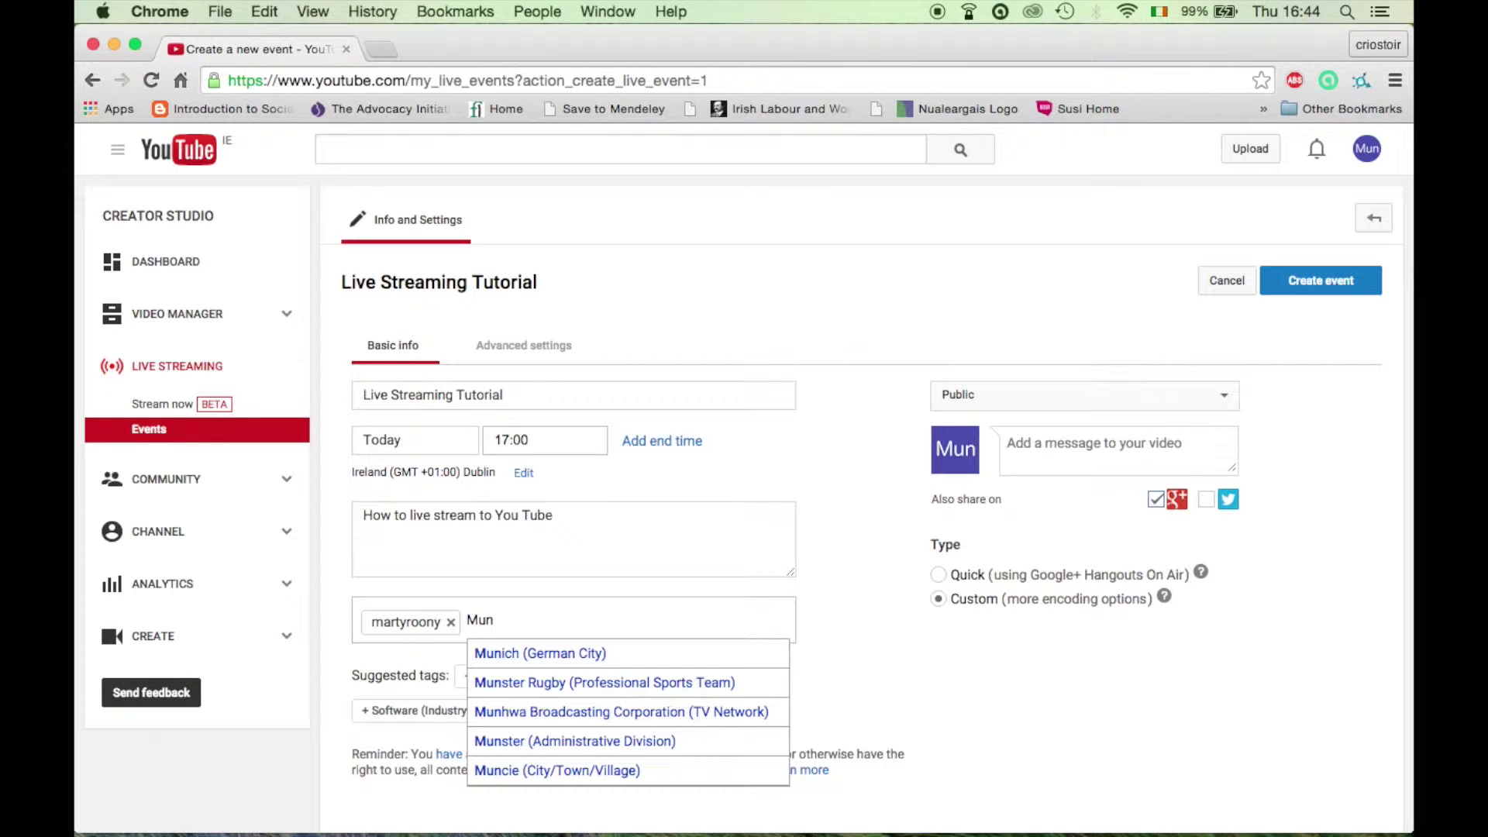
pyautogui.write(' TV')
pyautogui.press('Return')
pyautogui.write('Ball')
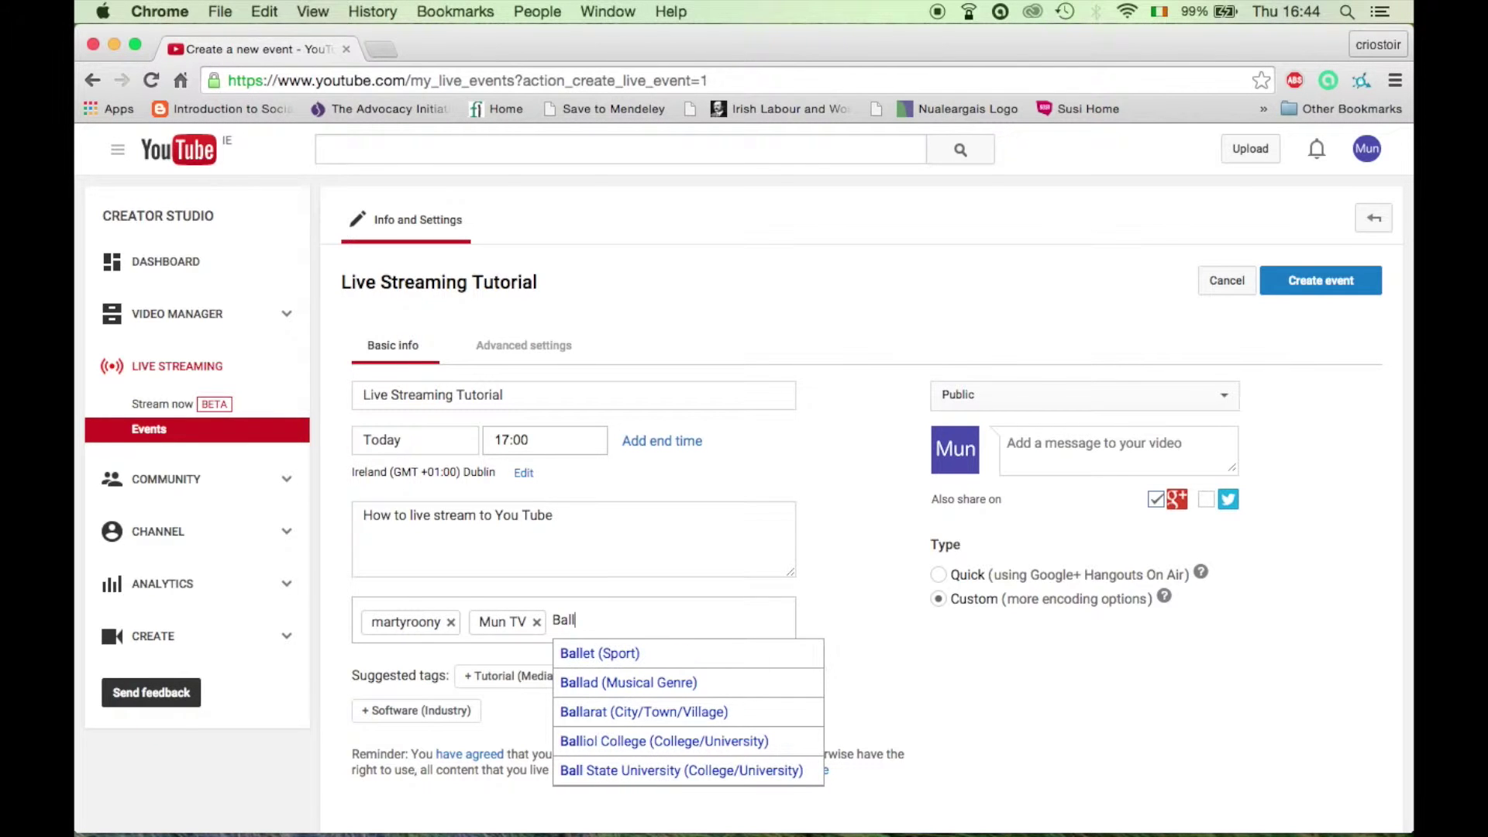
pyautogui.write('ymun')
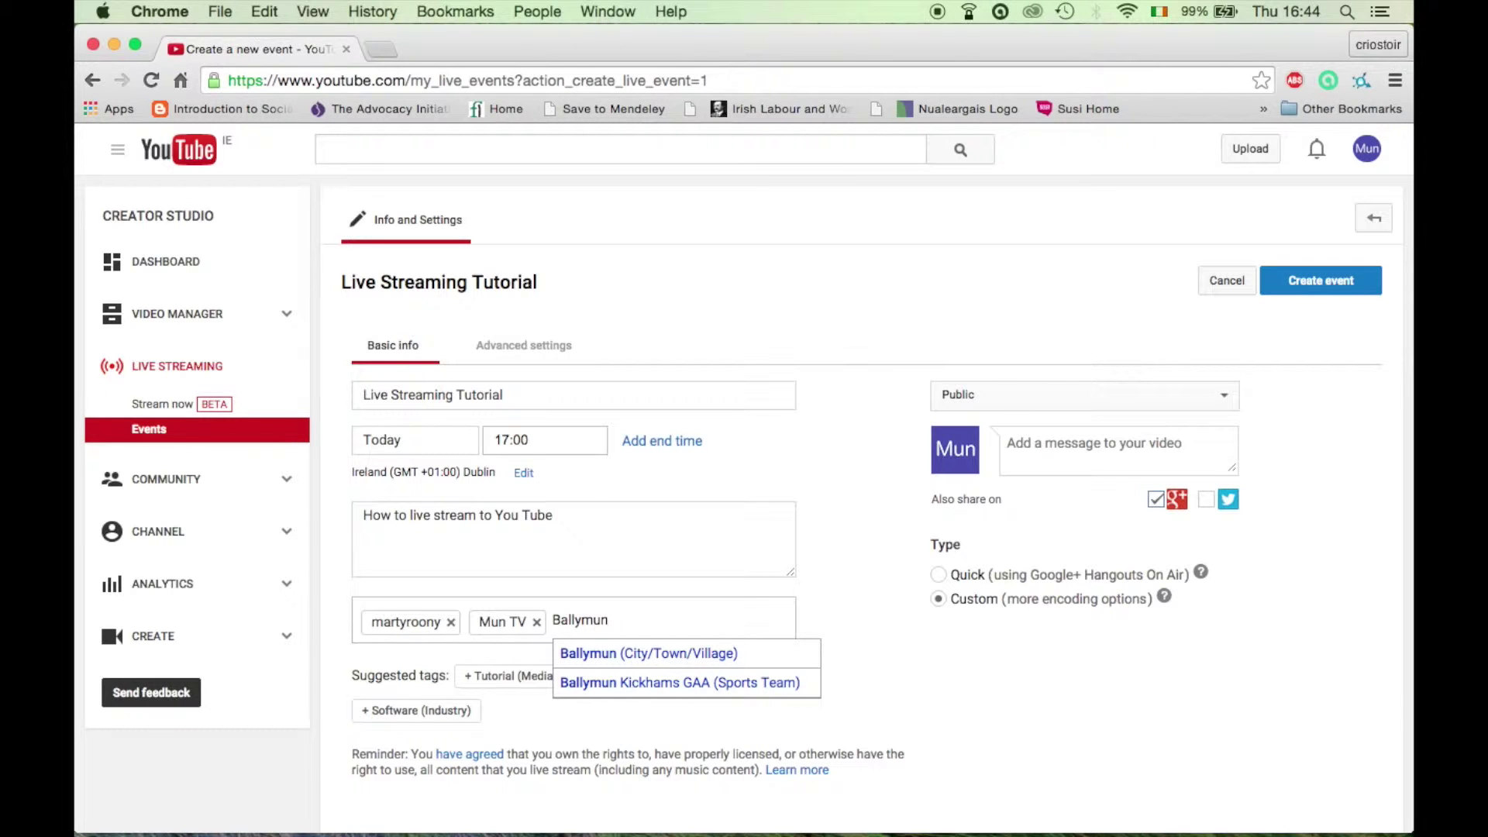
pyautogui.write(' Communications')
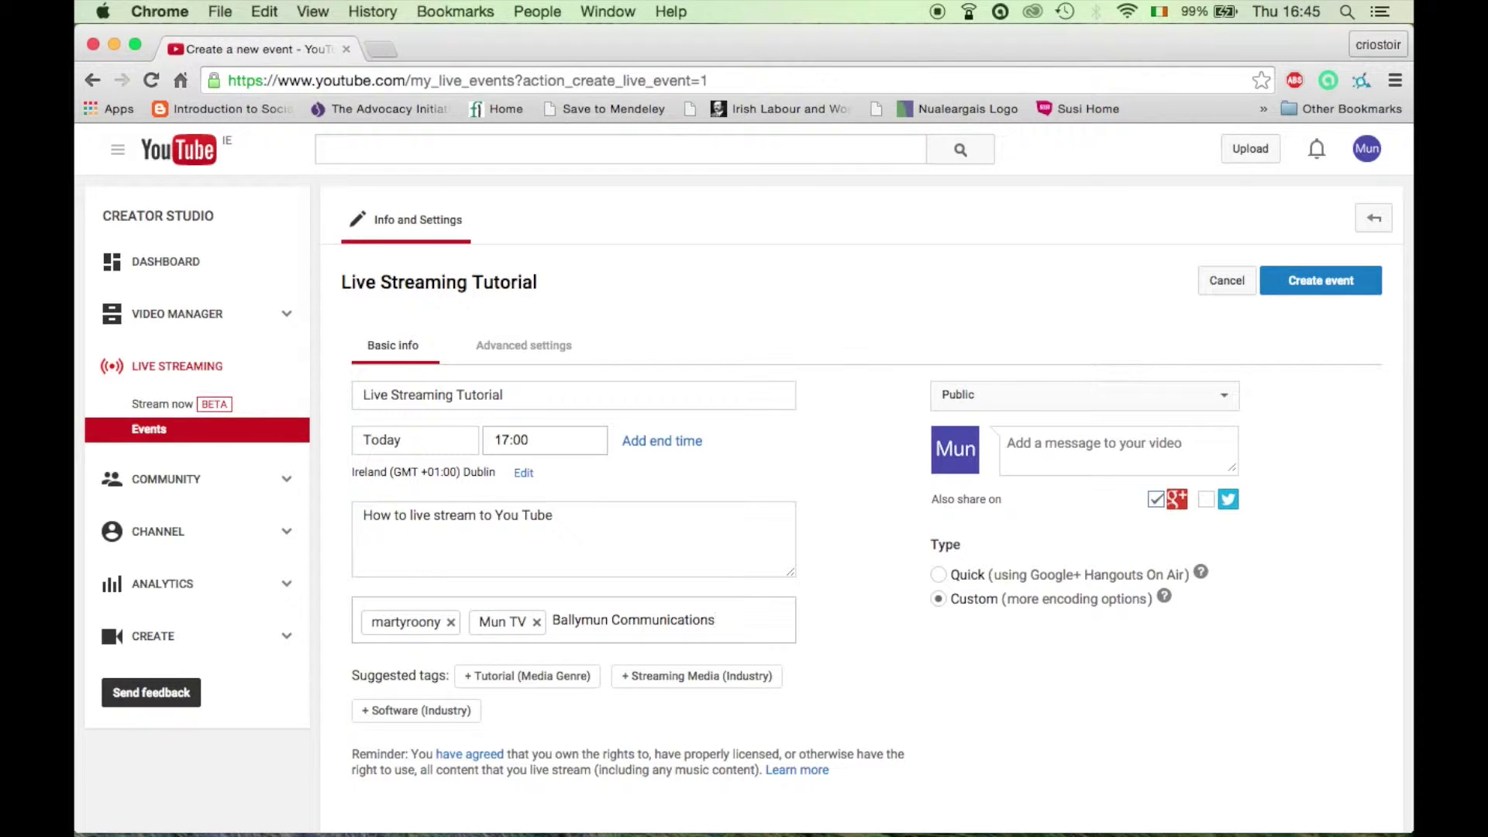
pyautogui.press('Return')
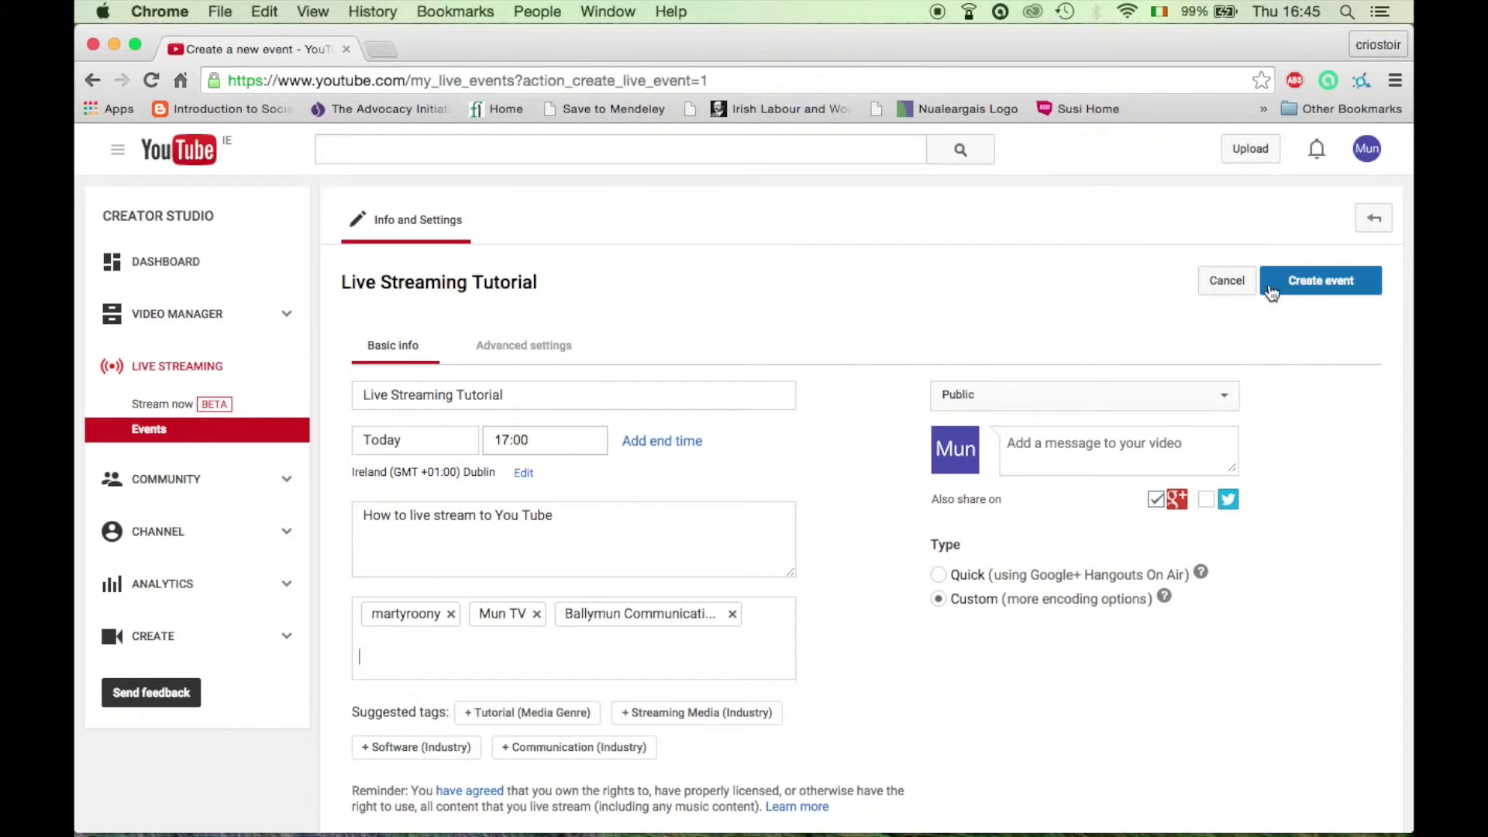
# Create the event and upload MunTV.png from a Desktop folder as its thumbnail
pyautogui.click(1315, 282)
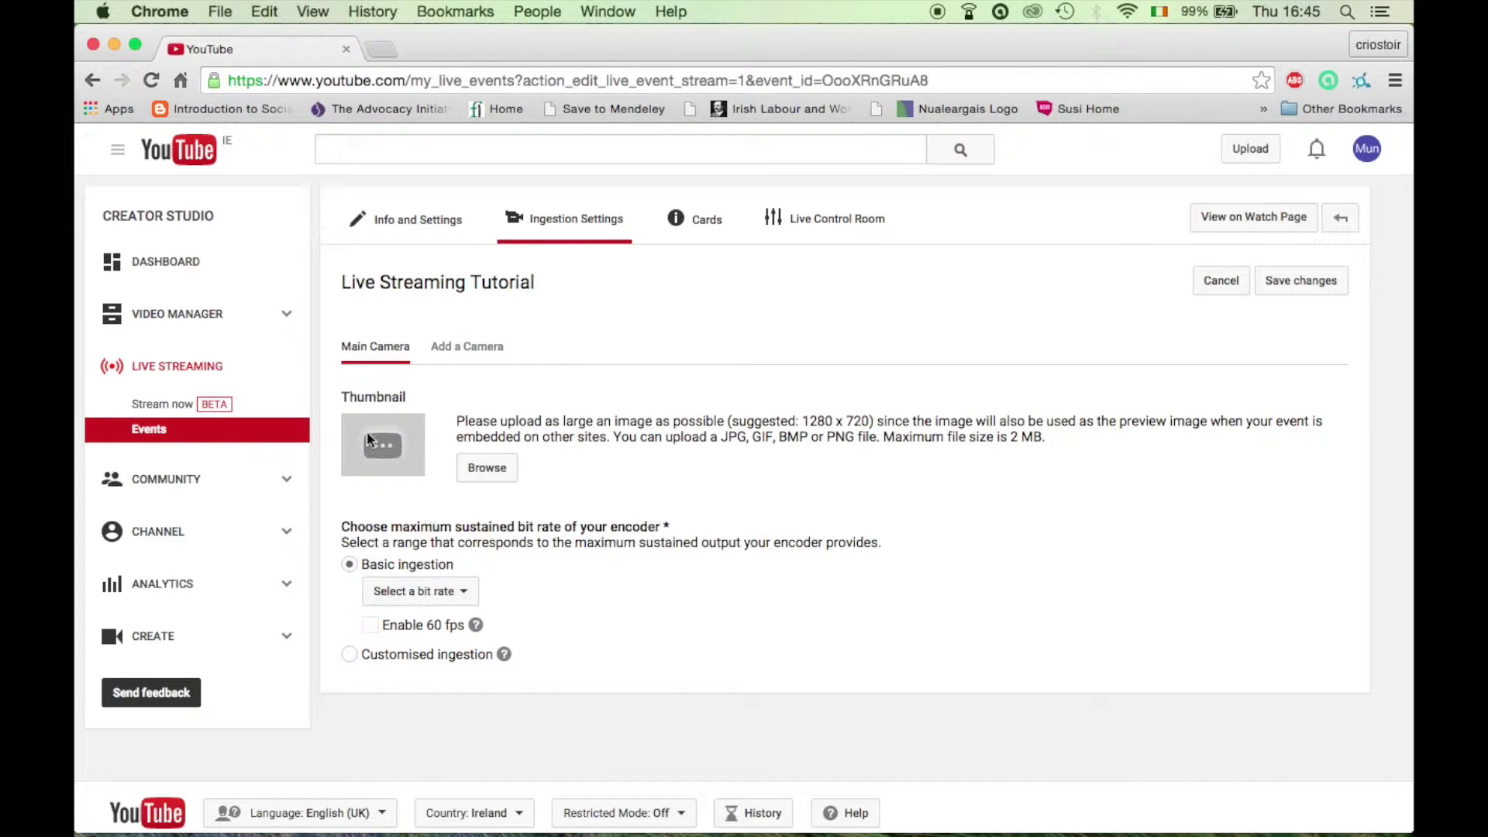
pyautogui.click(488, 474)
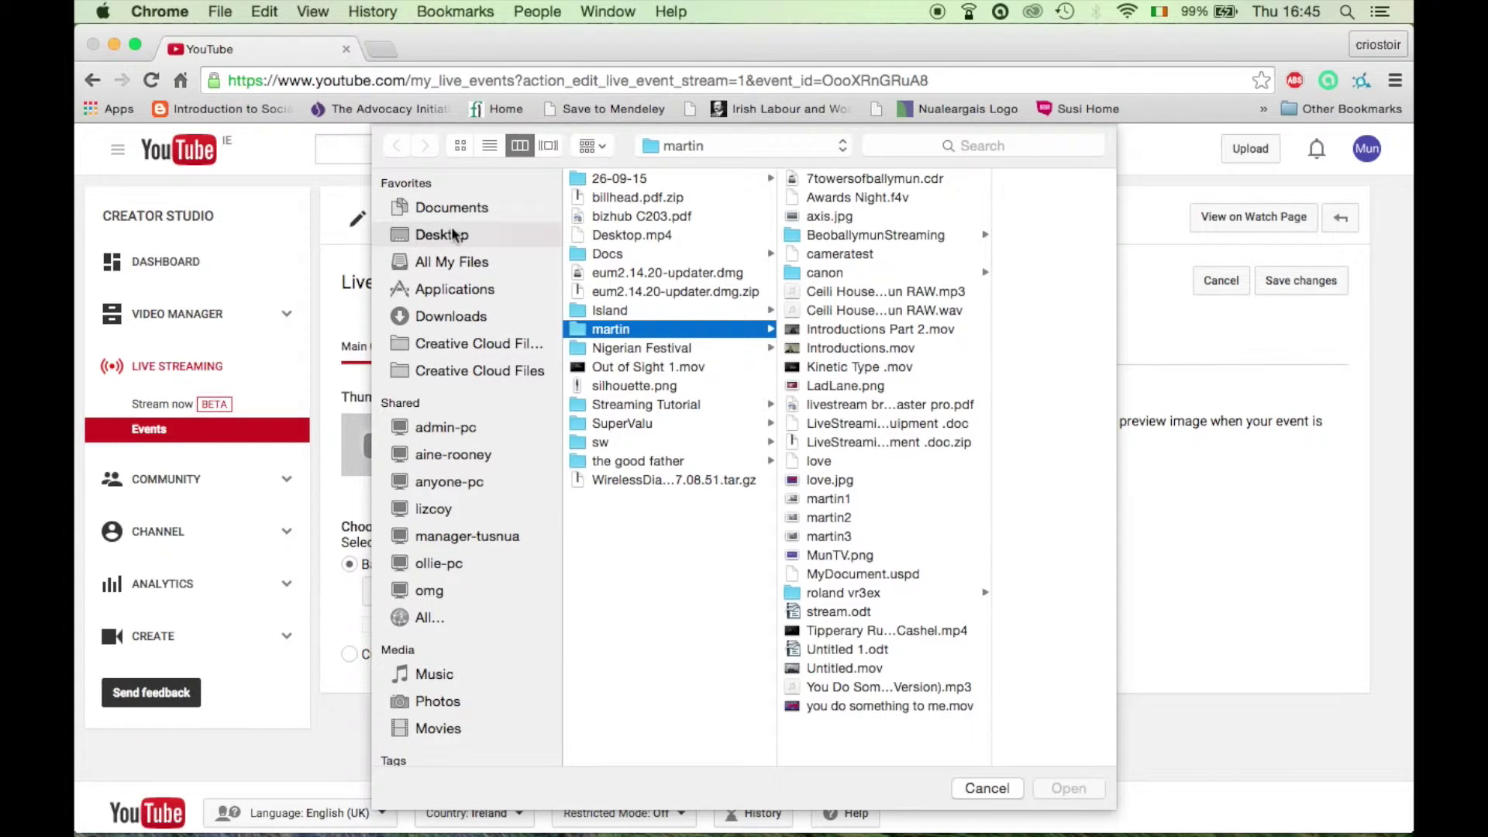
pyautogui.click(455, 234)
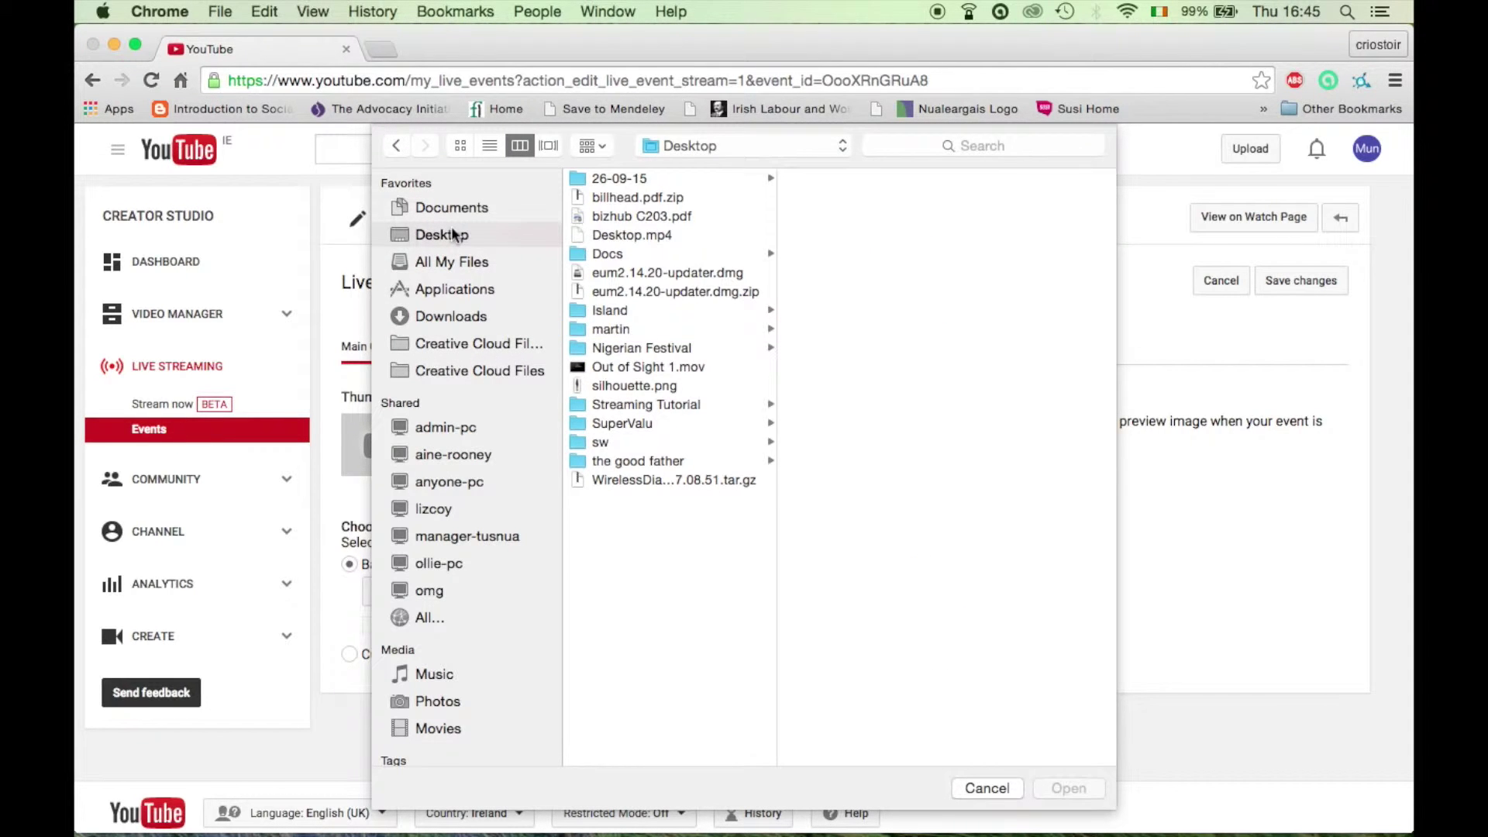
pyautogui.click(578, 333)
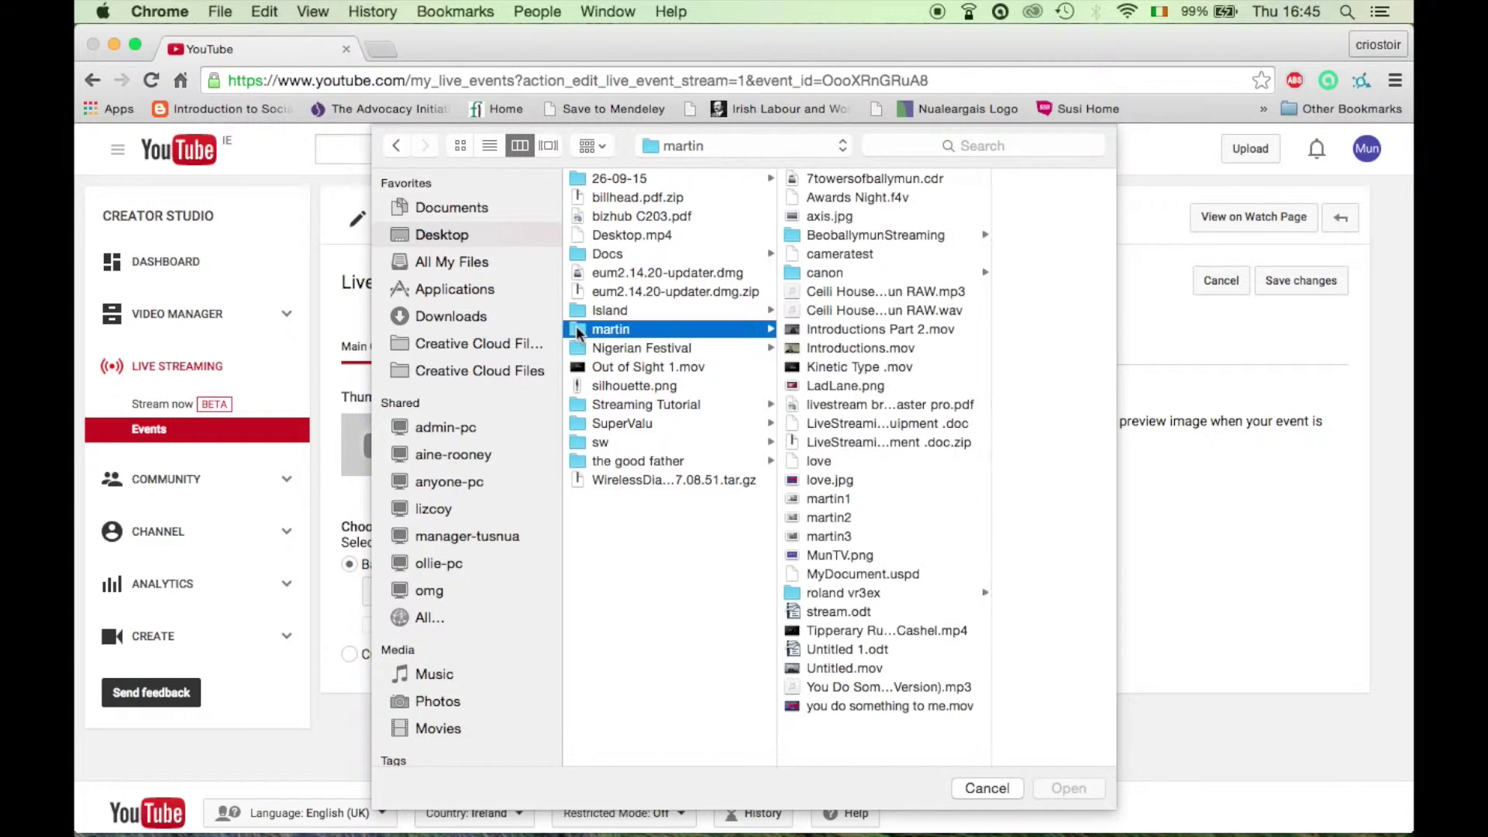
pyautogui.click(831, 557)
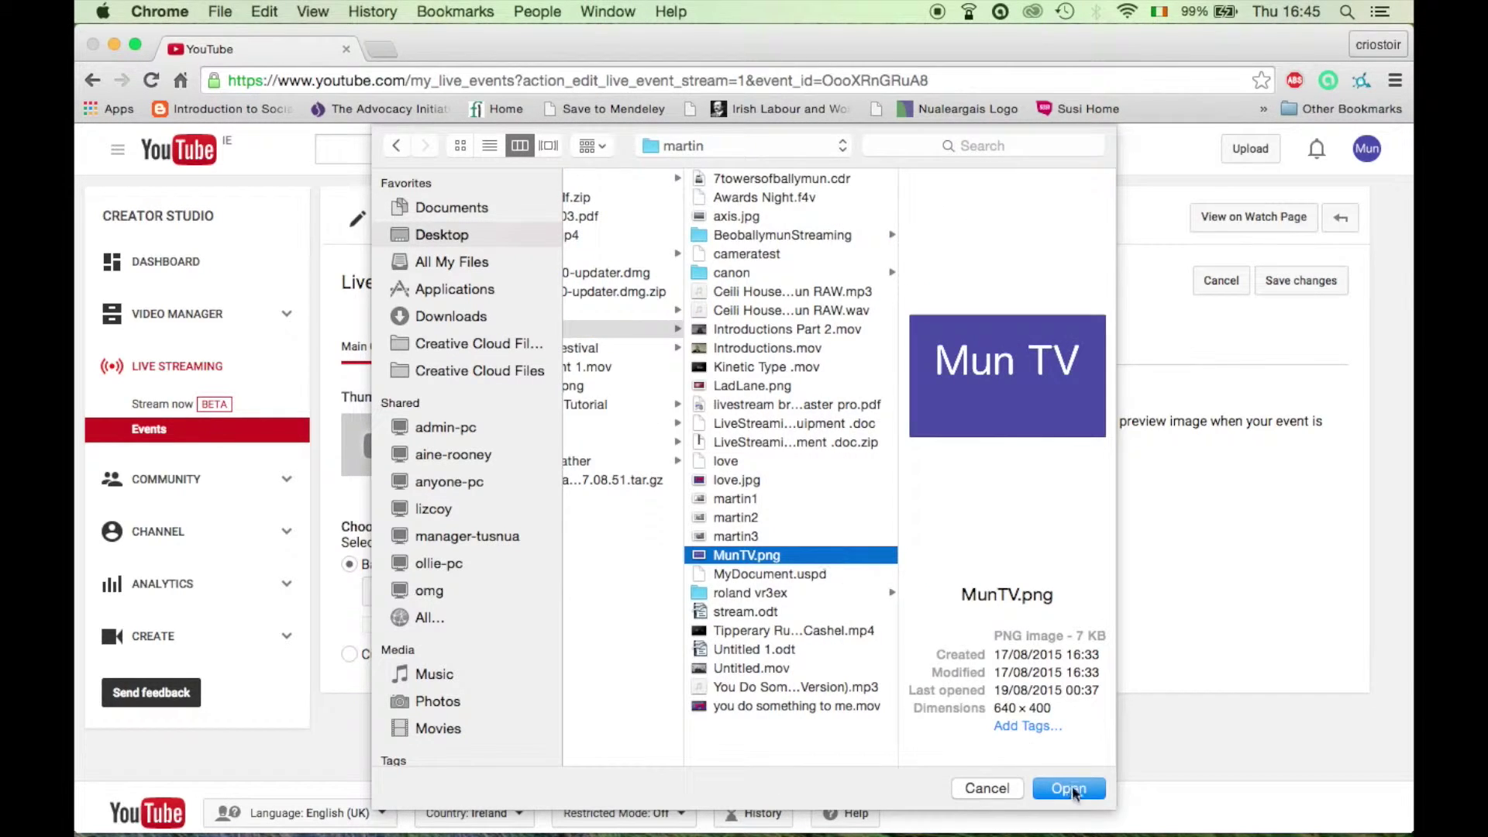
pyautogui.click(1072, 789)
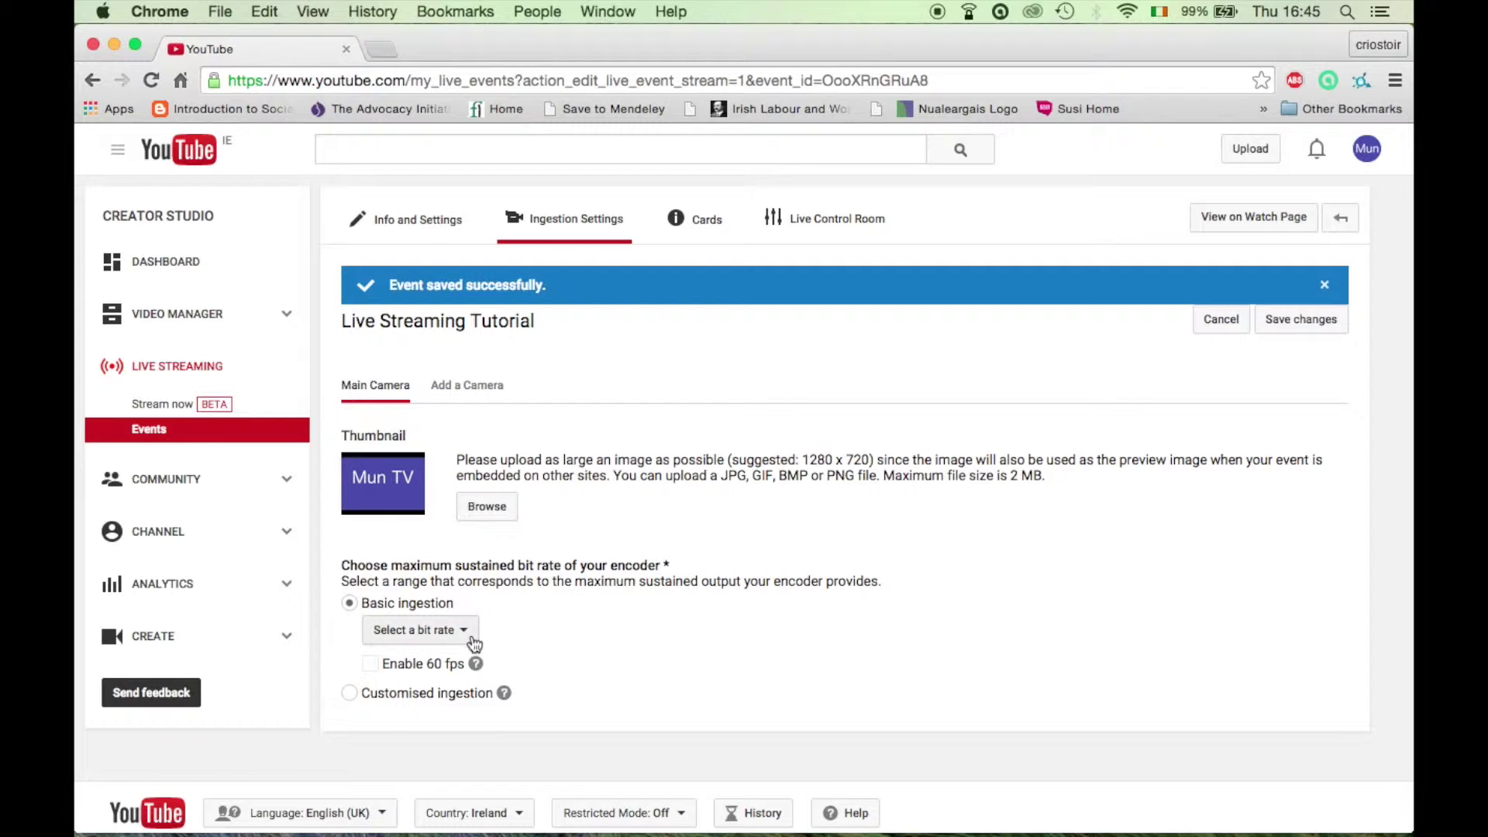
# Choose the 1500 Kbps - 4000 Kbps (720p) bit rate and scroll down to the FMLE setup steps
pyautogui.click(468, 632)
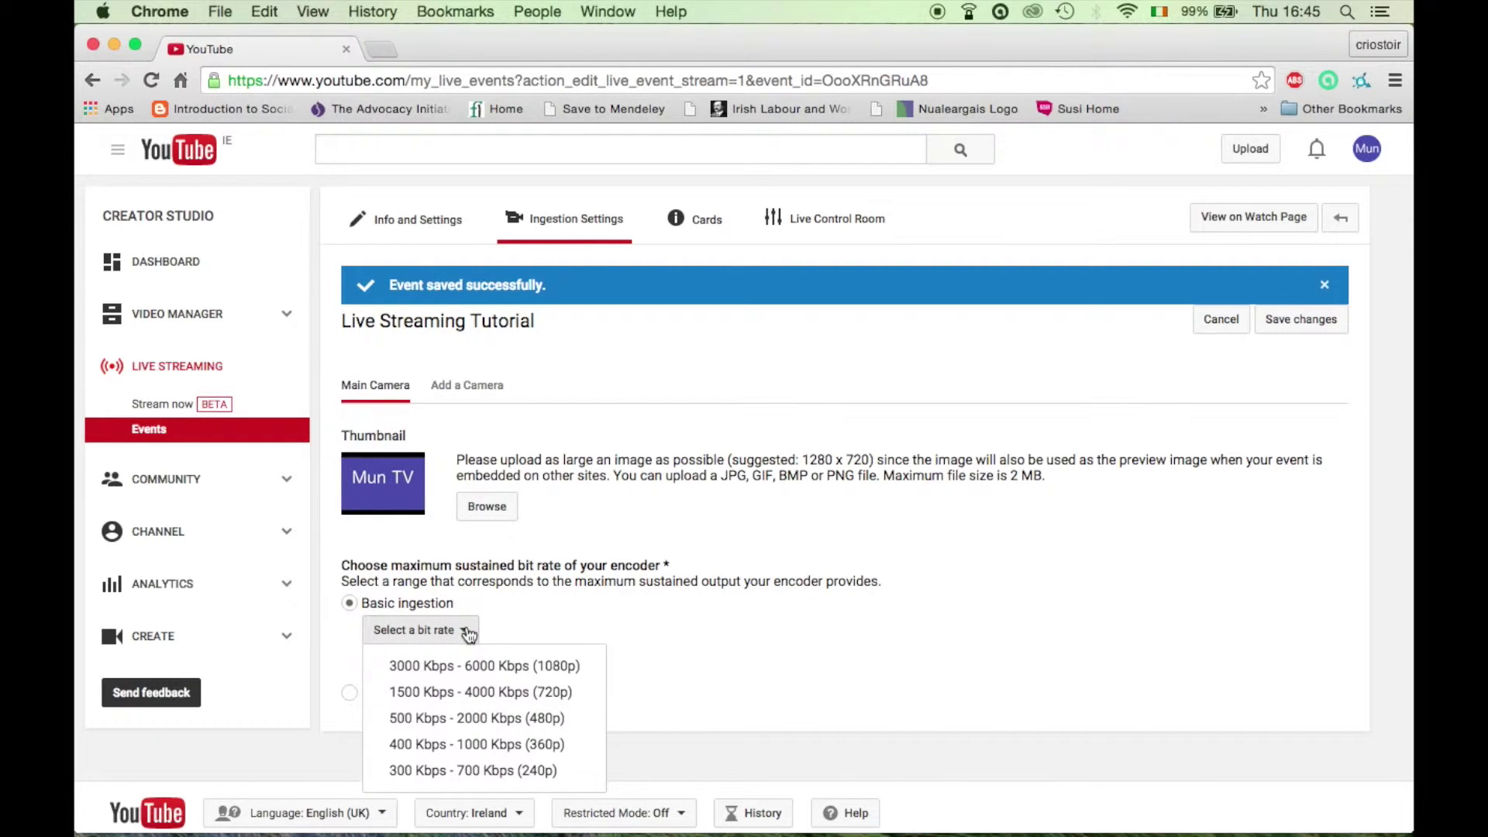
pyautogui.click(484, 695)
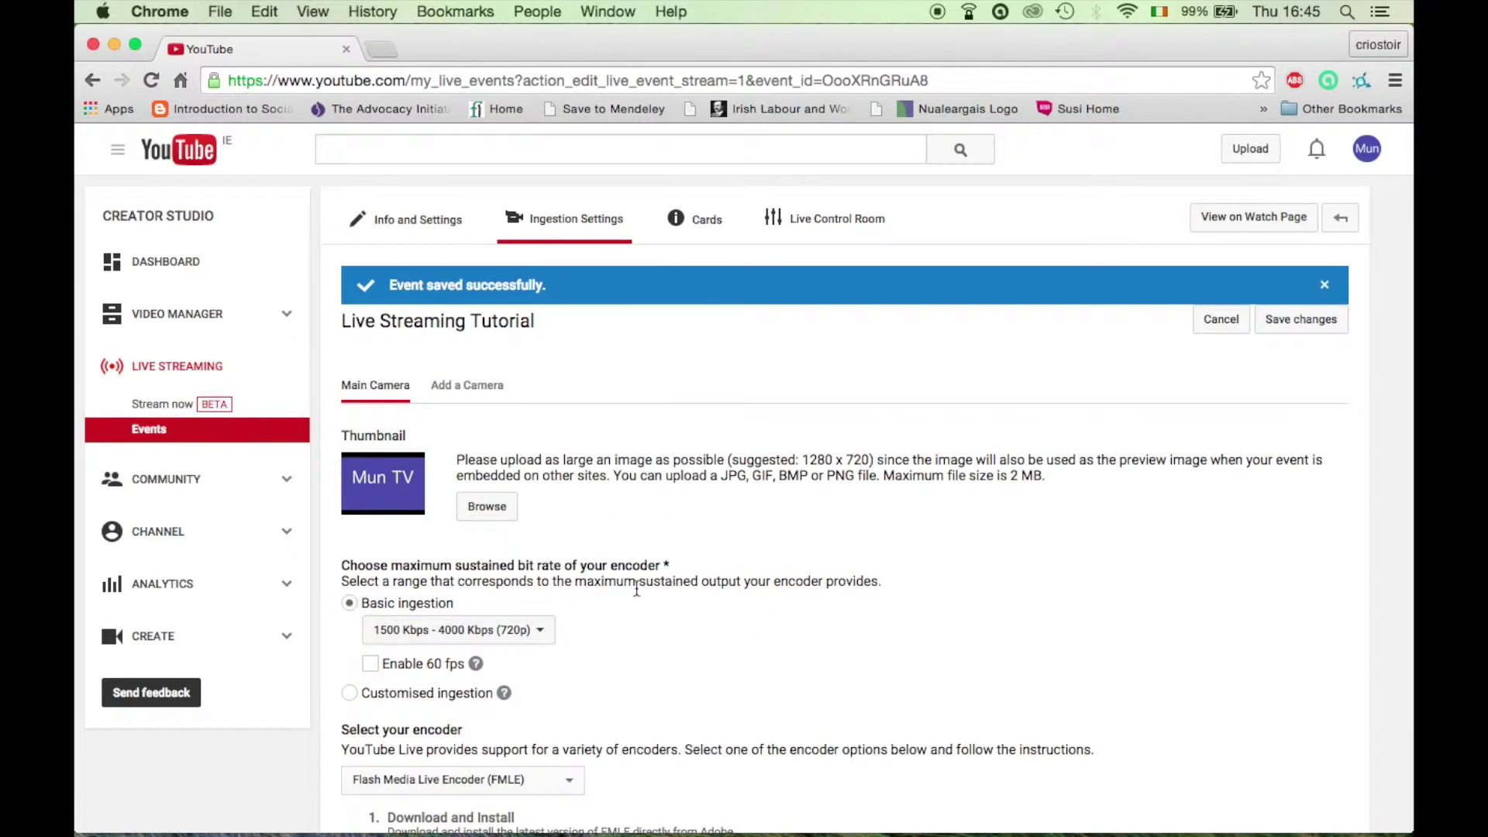
pyautogui.scroll(-3, 636, 590)
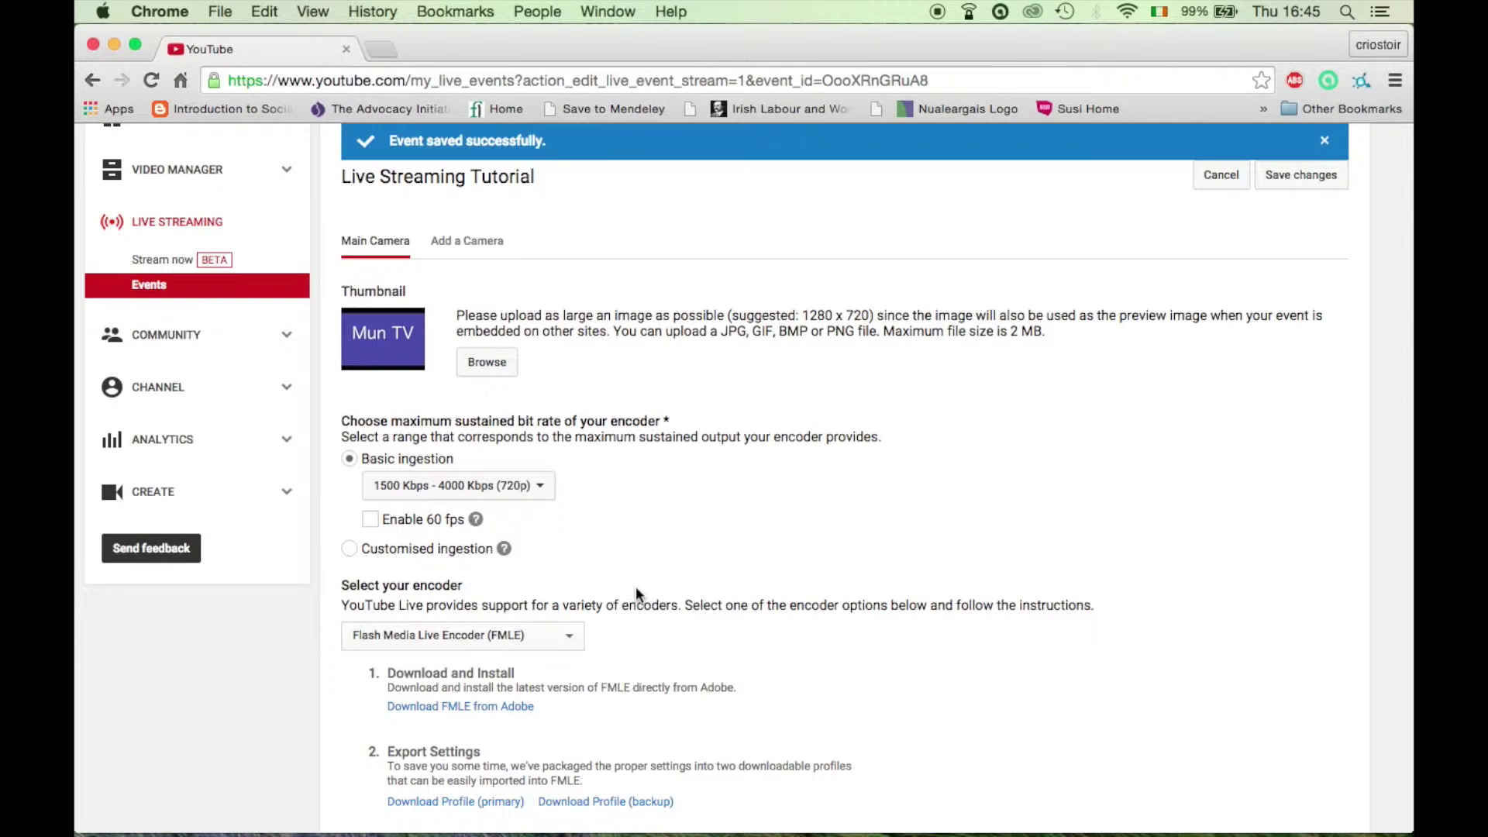
pyautogui.scroll(-5, 636, 589)
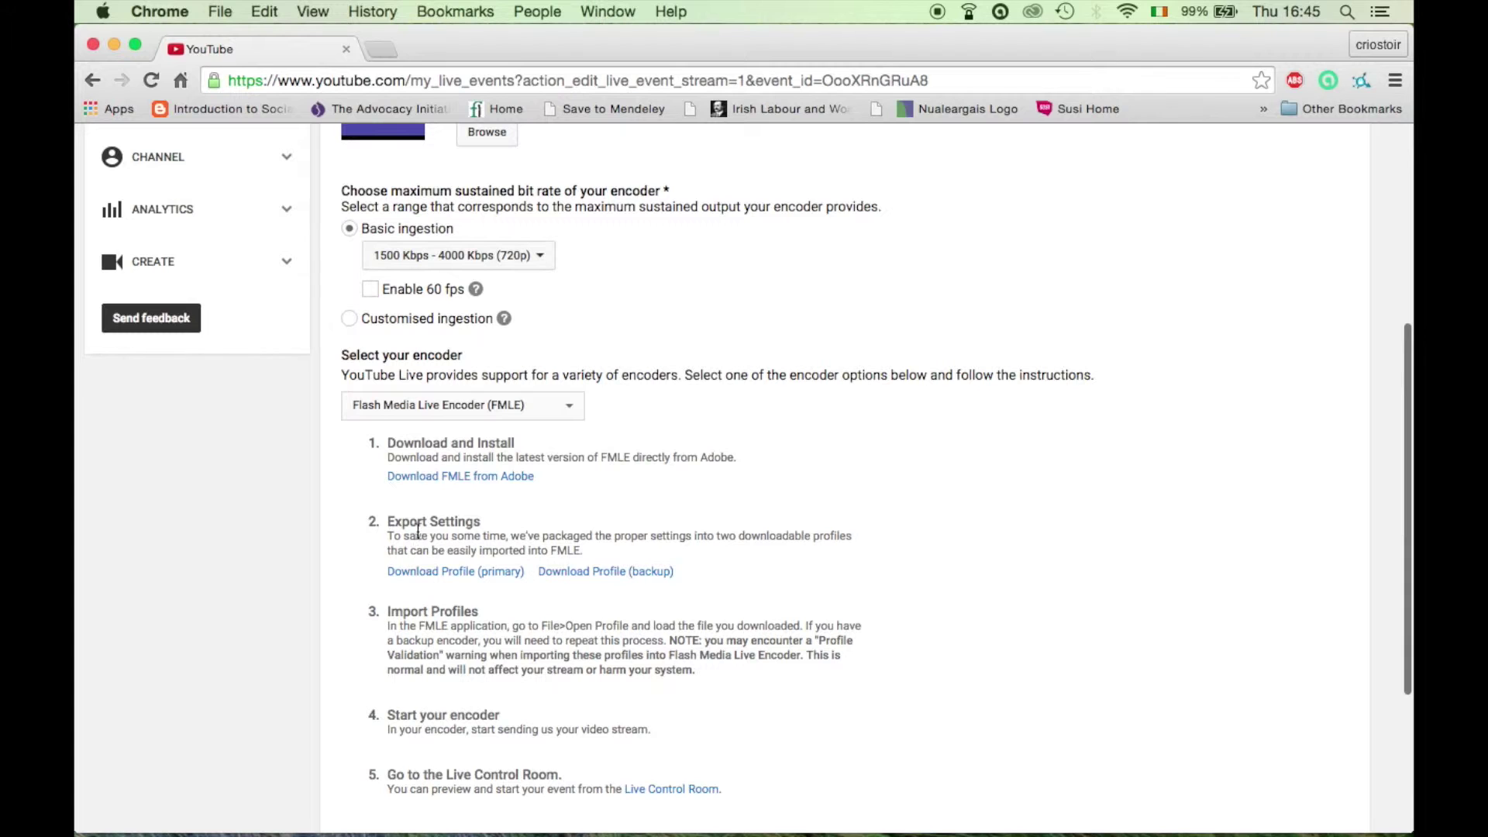
# Download the primary FMLE profile into a new Desktop folder named 'profiles'
pyautogui.click(419, 578)
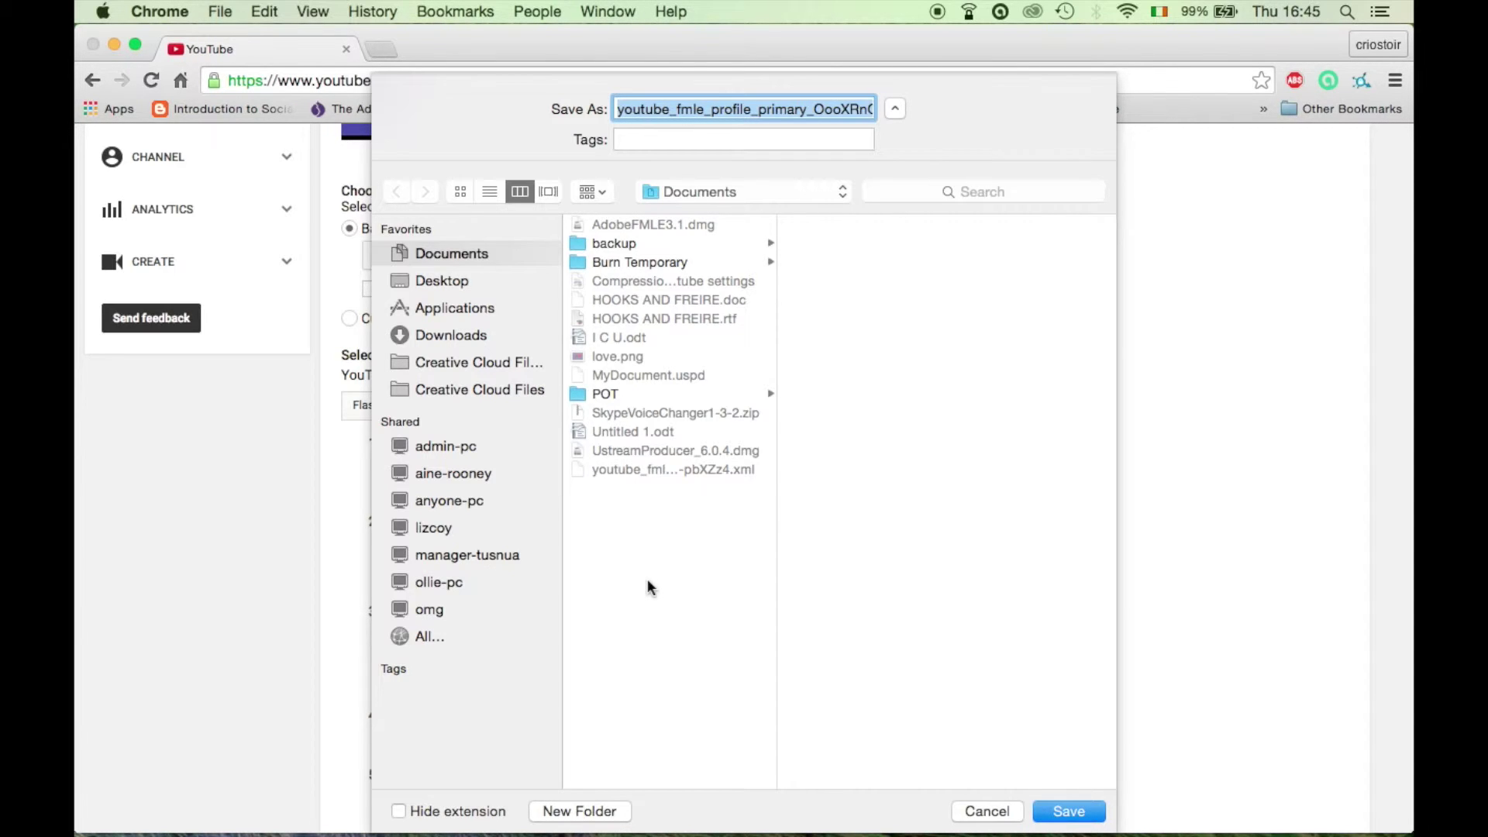
pyautogui.click(413, 284)
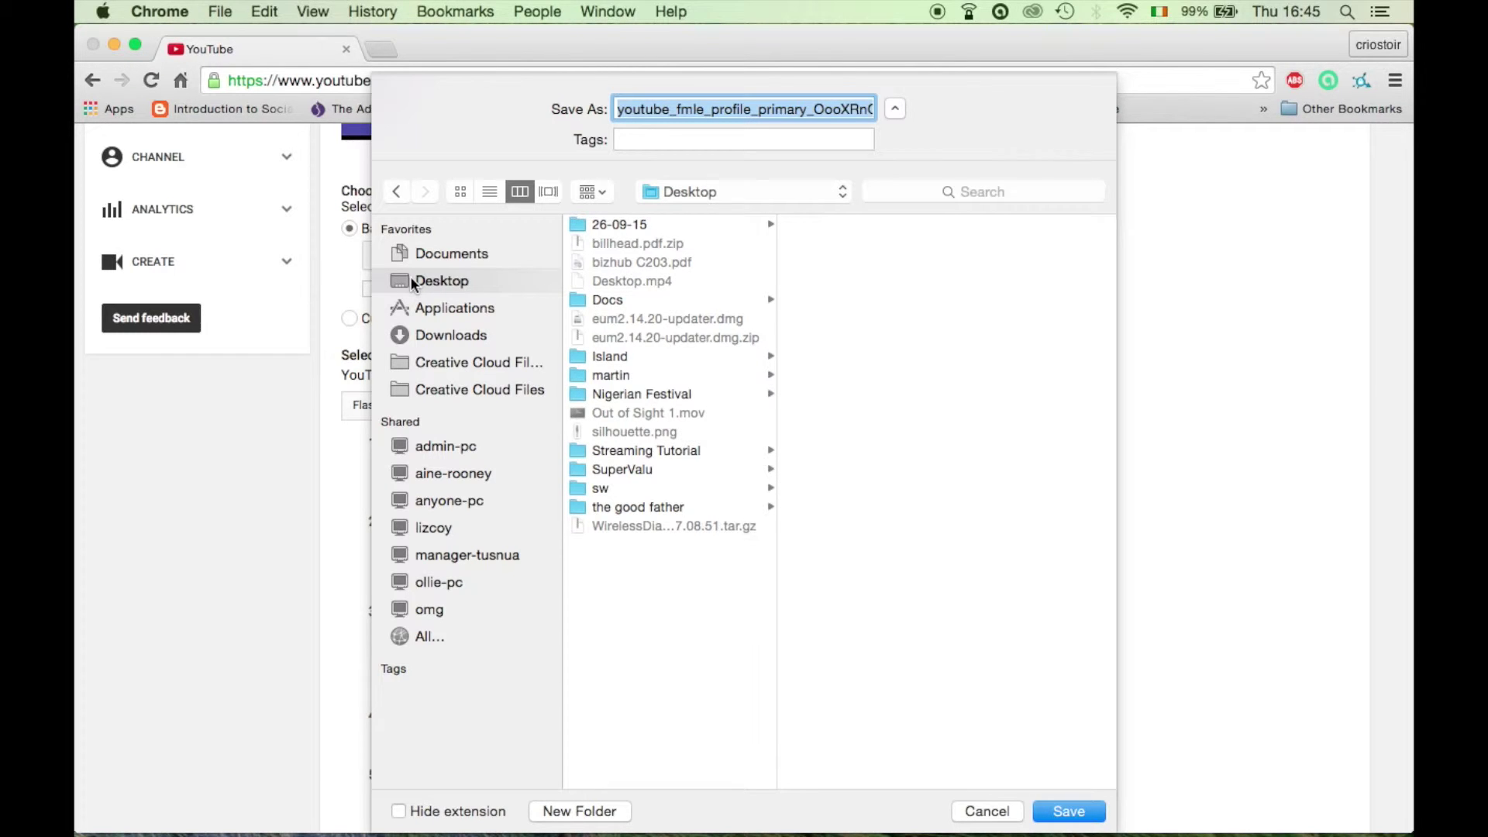
pyautogui.click(560, 814)
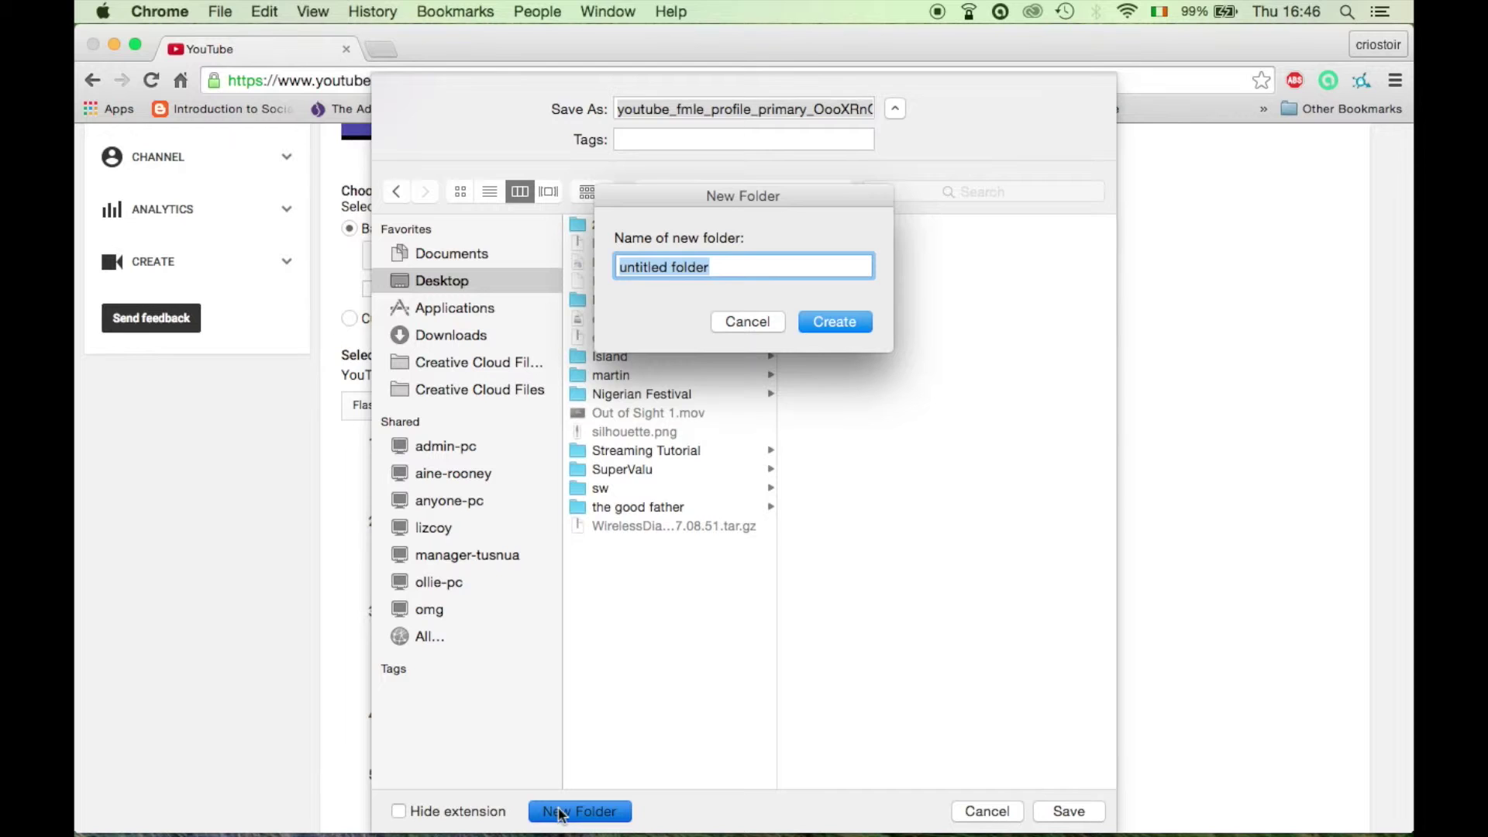
pyautogui.write('p')
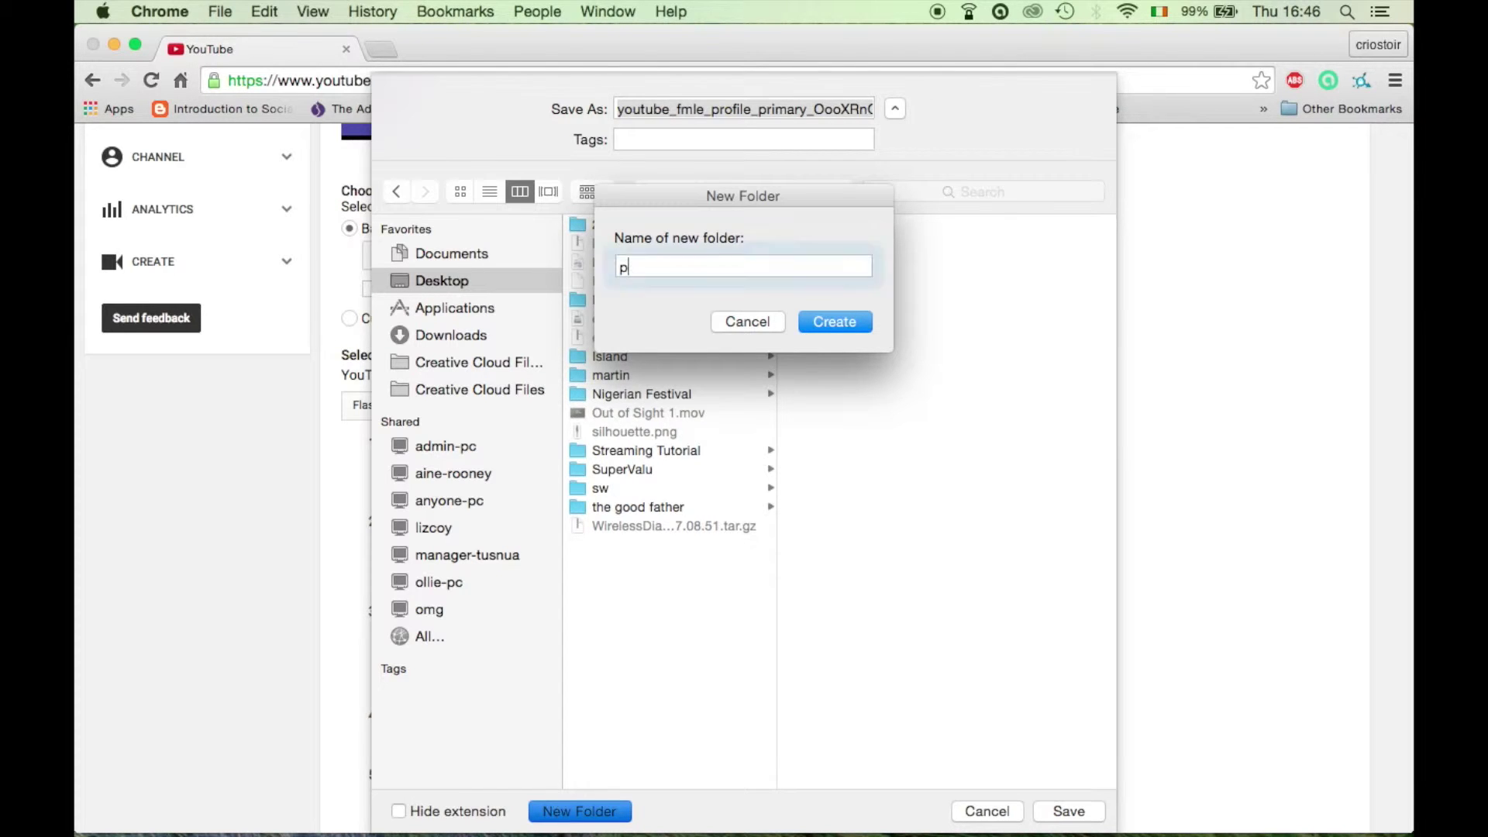
pyautogui.write('rofile')
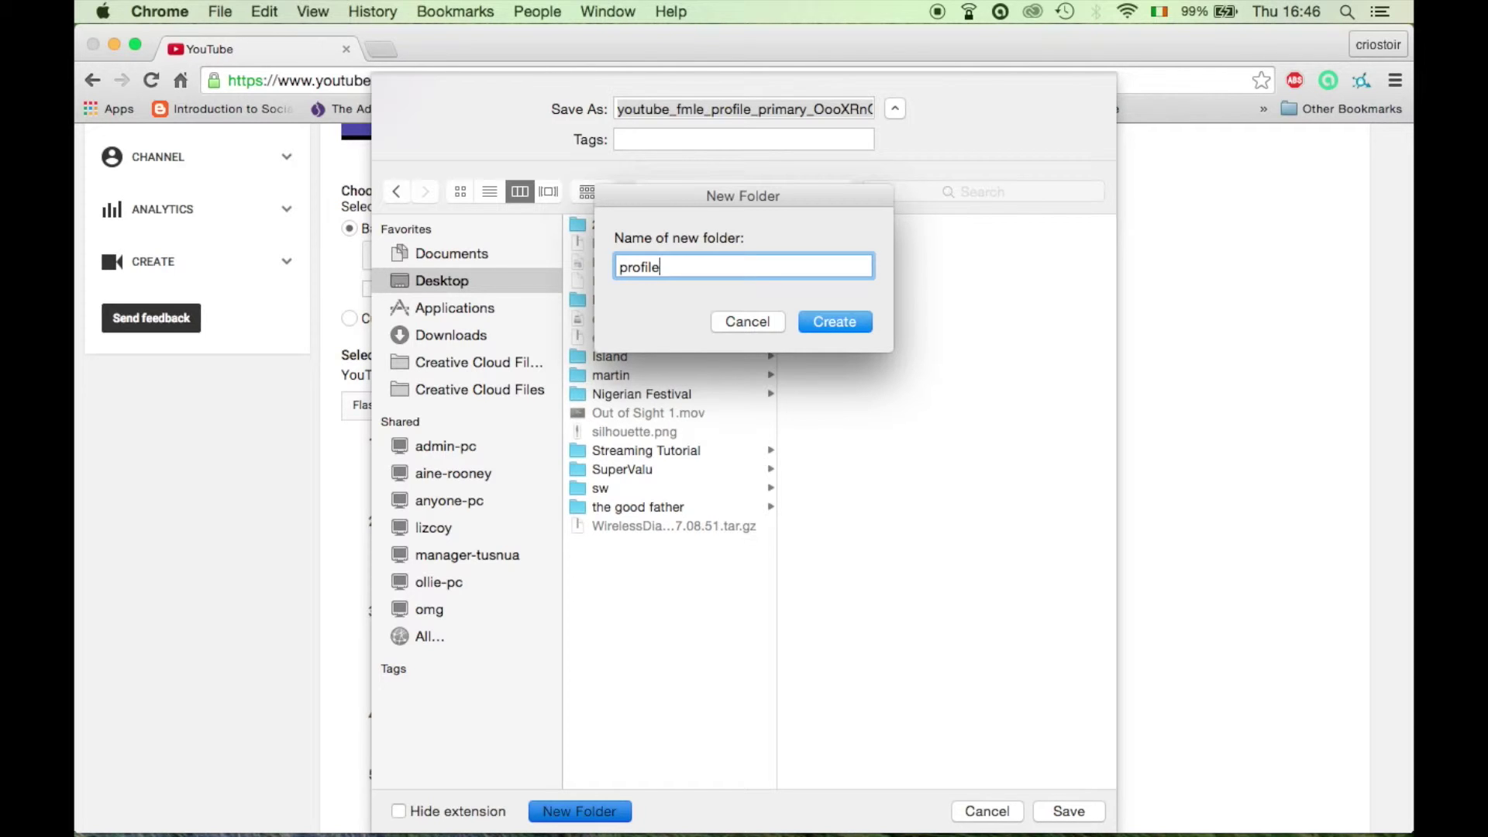
pyautogui.write('s')
pyautogui.click(833, 321)
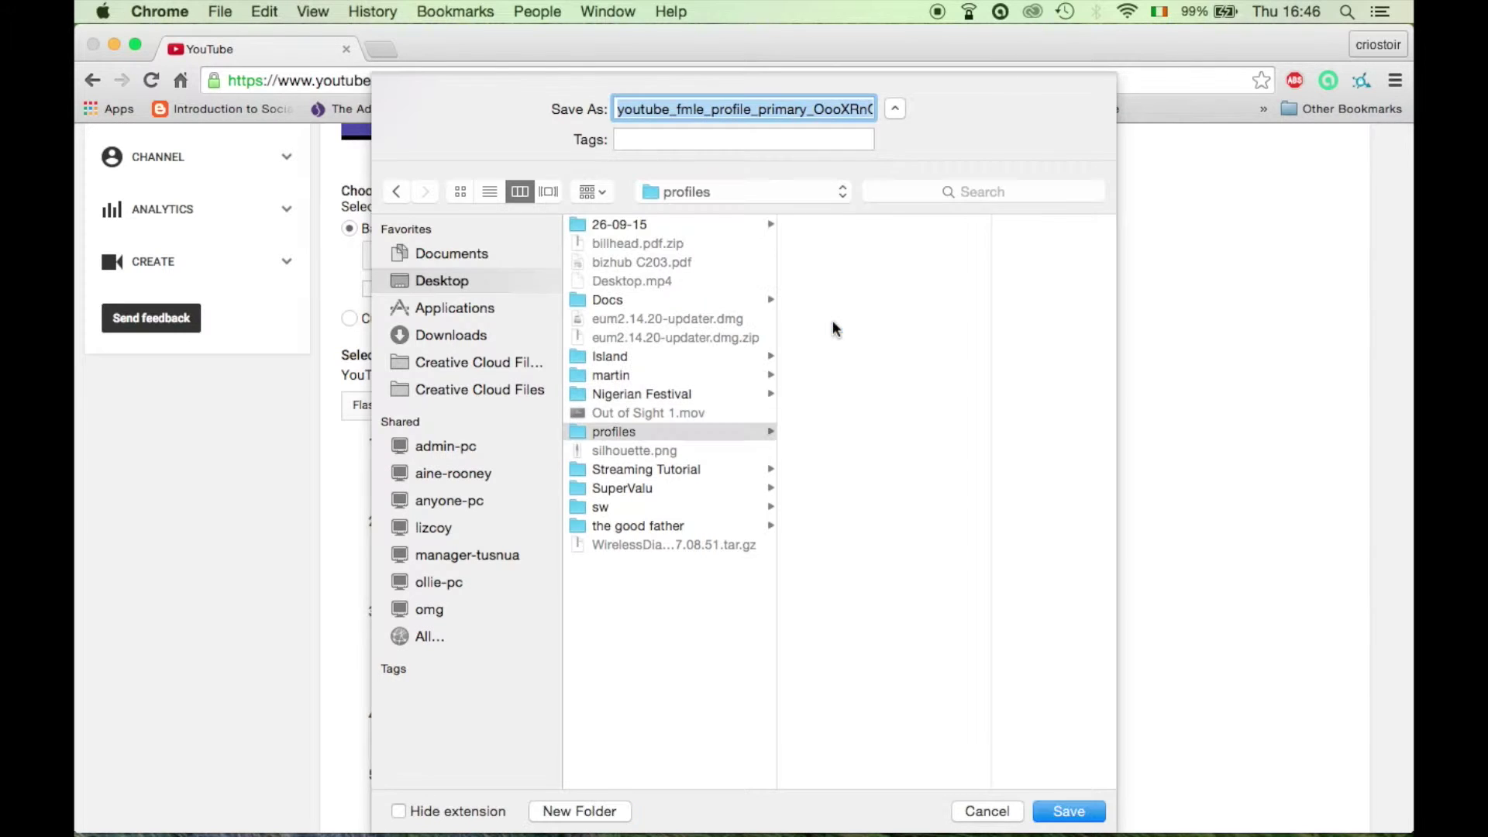
pyautogui.click(1066, 813)
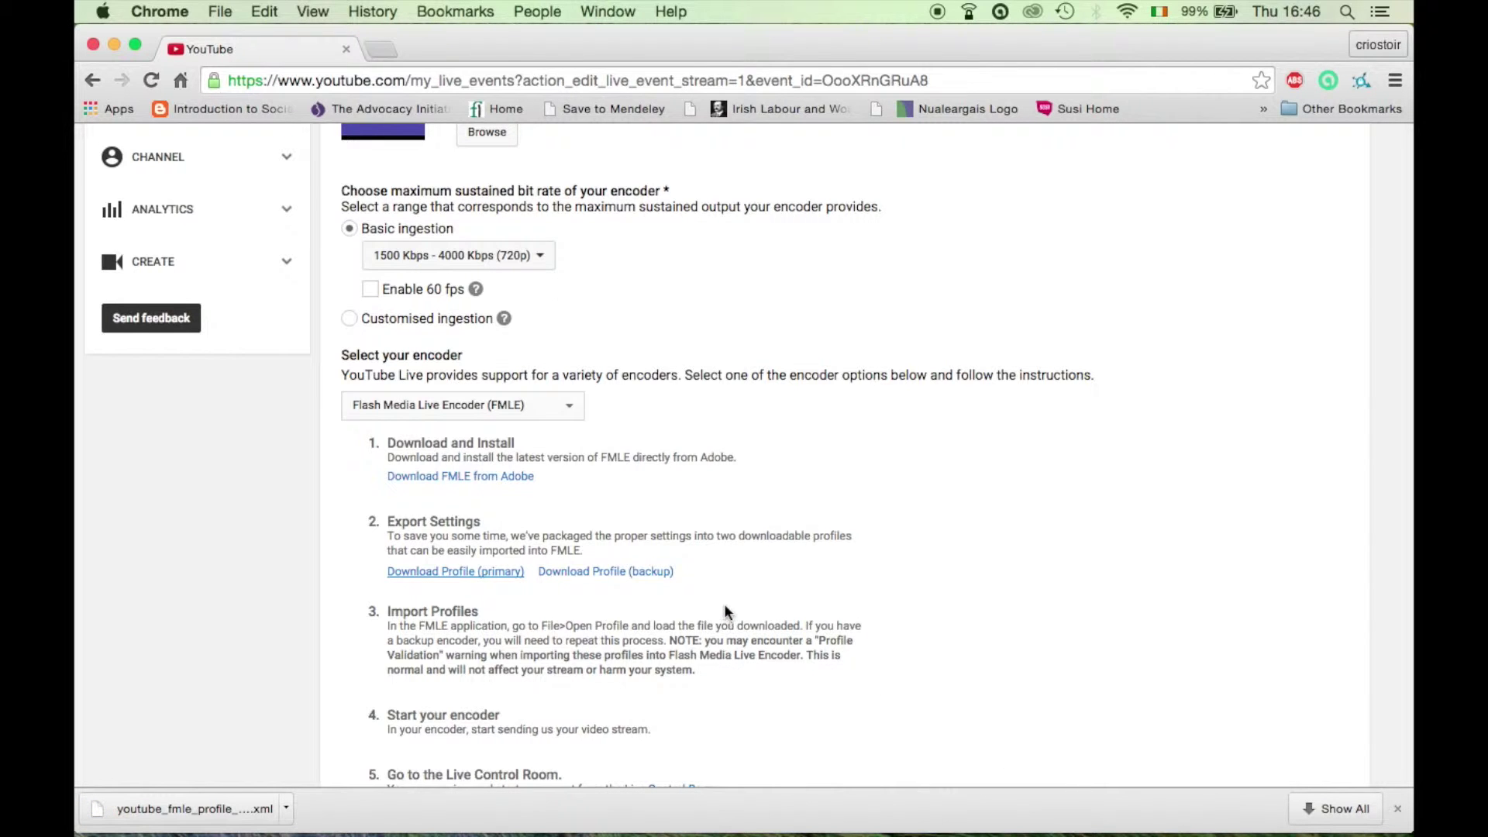
pyautogui.scroll(-4, 726, 612)
pyautogui.scroll(2, 726, 612)
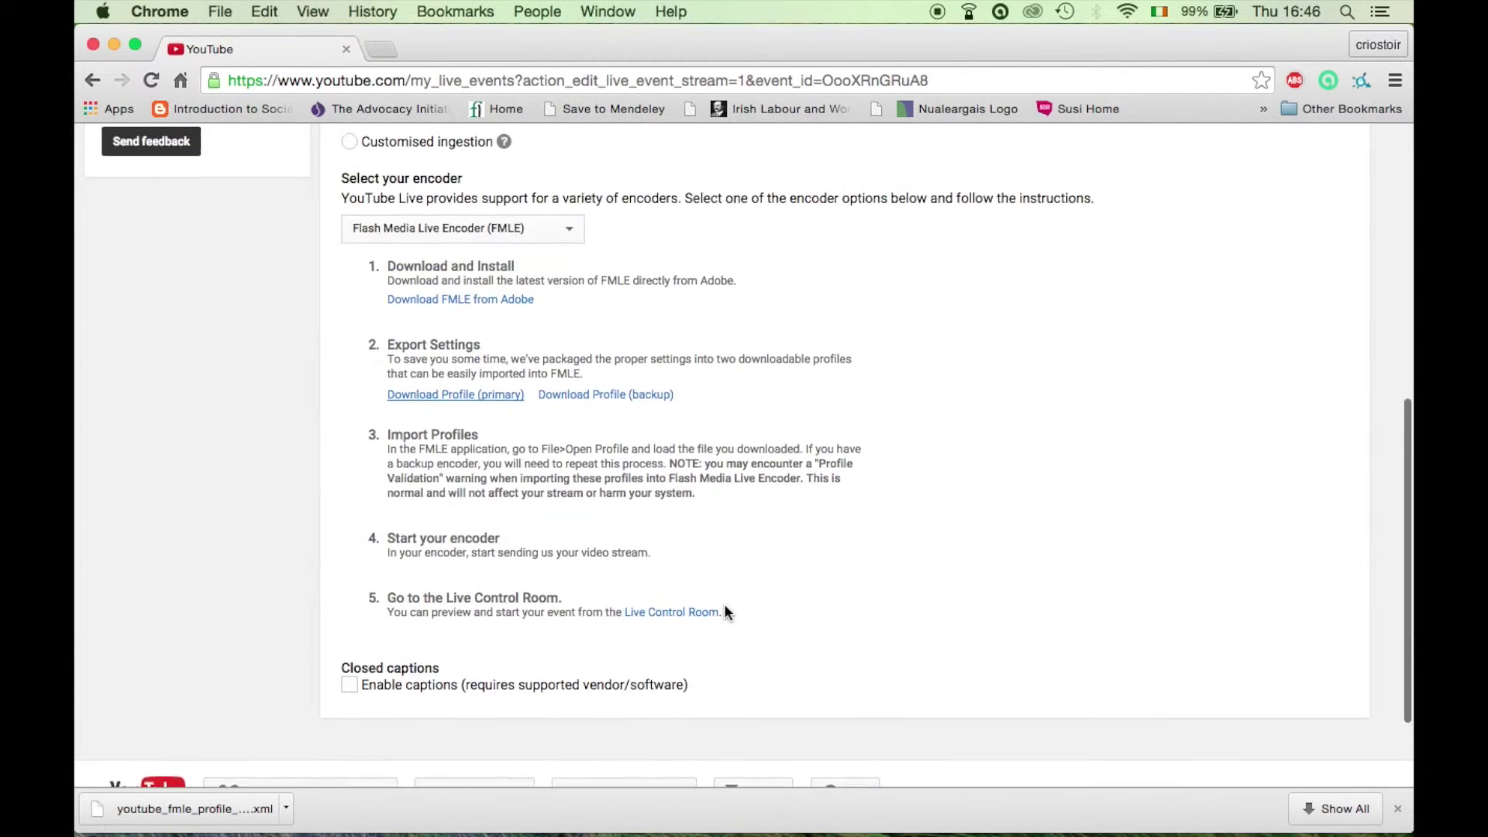
# In Flash Media Live Encoder, set Video Device to VR3EX, keeping VR3EX audio and 2500 Kbps
pyautogui.moveTo(871, 833)
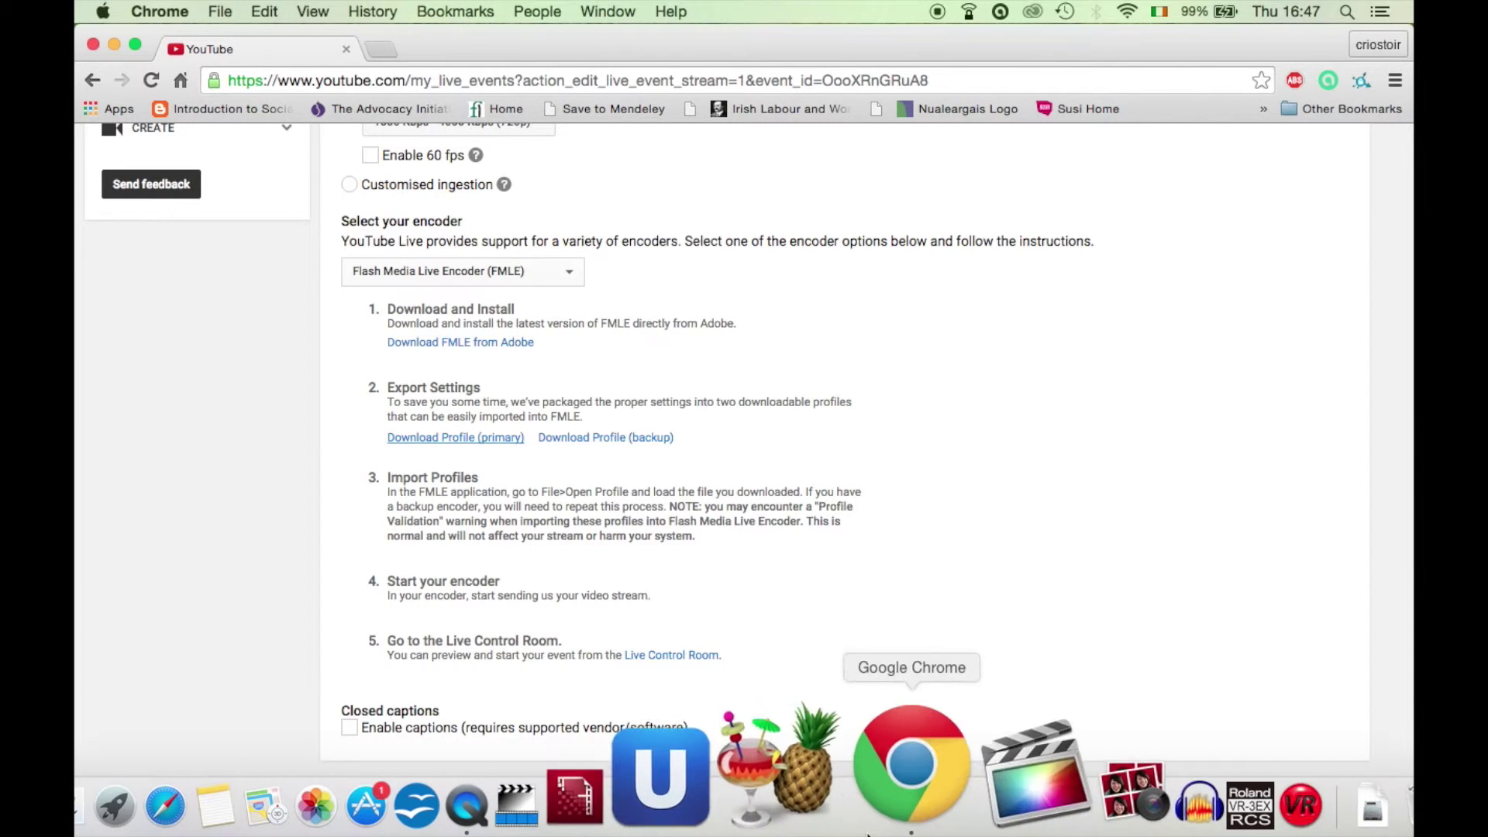
pyautogui.click(725, 792)
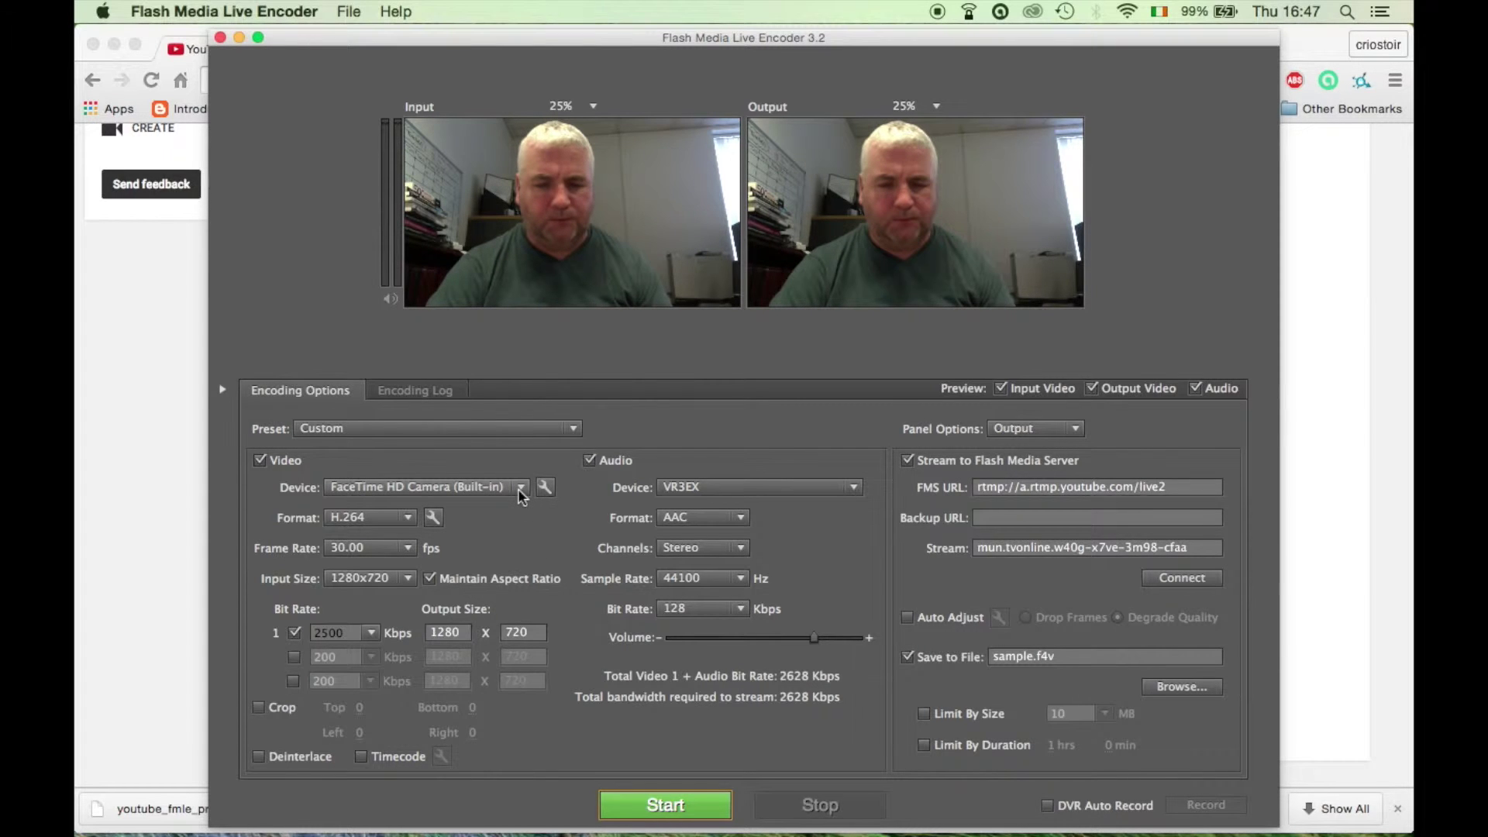
pyautogui.click(520, 488)
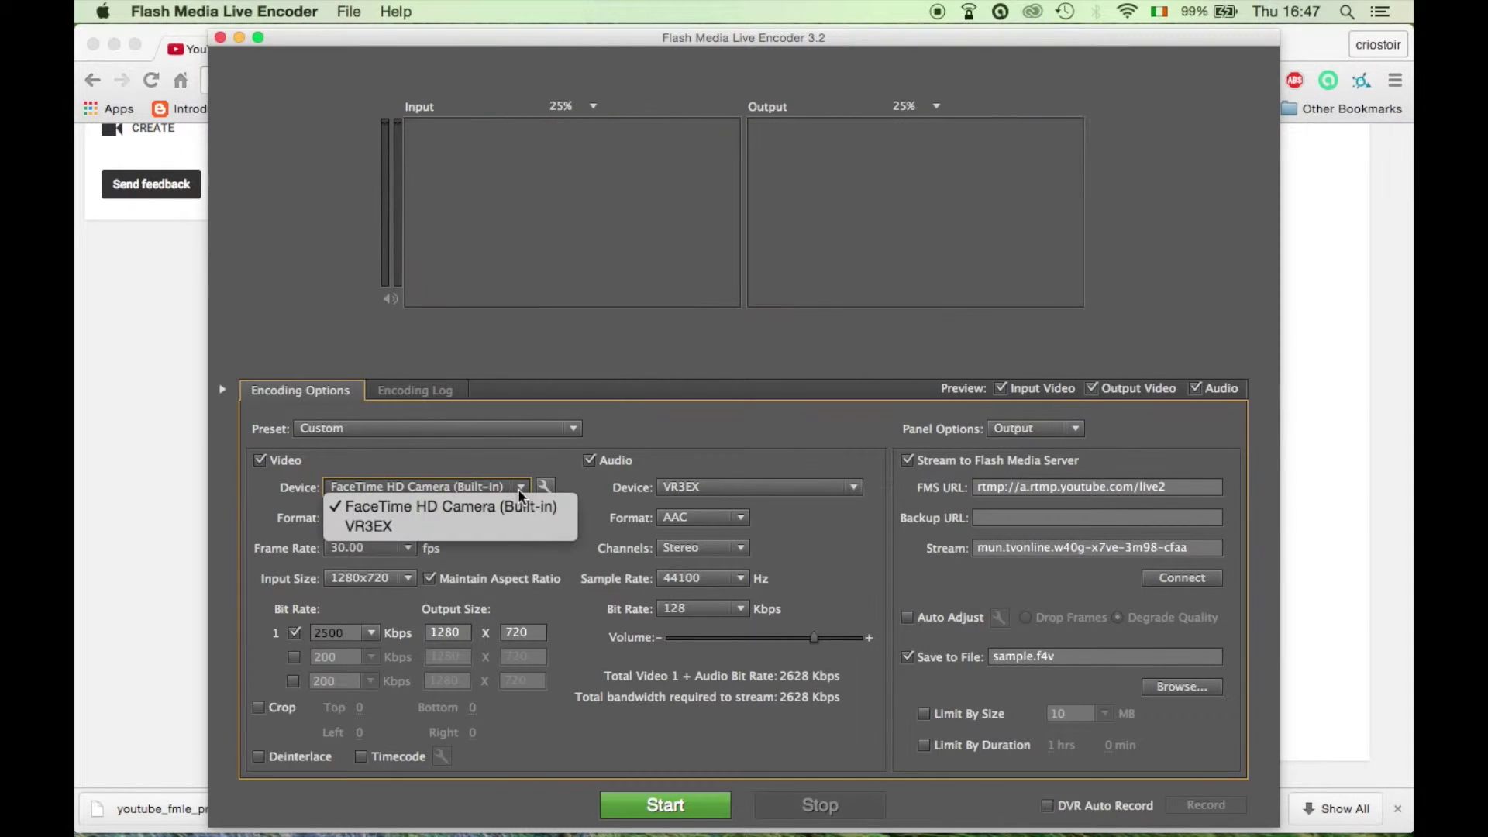
pyautogui.click(476, 507)
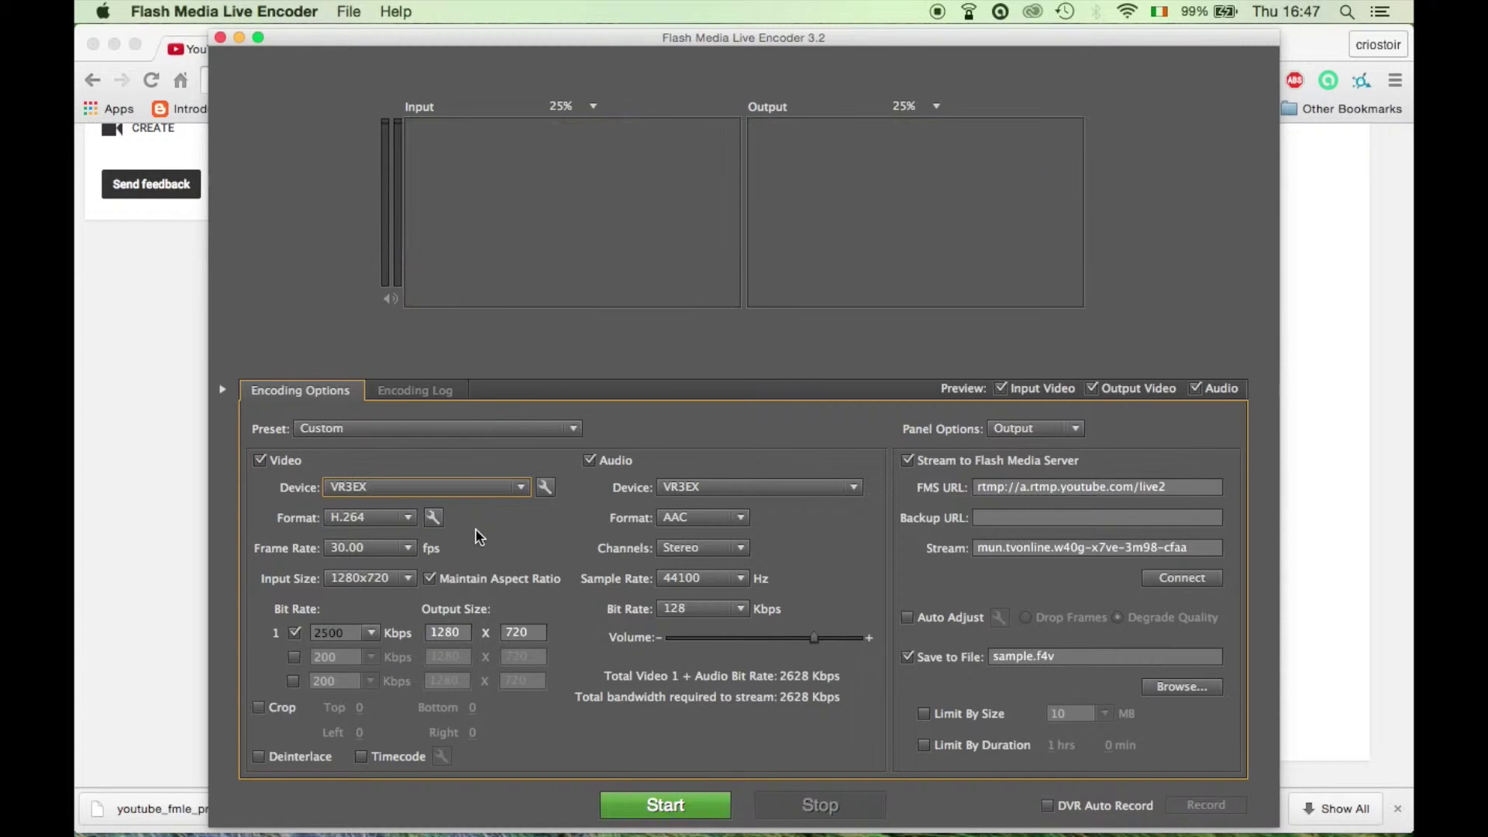
pyautogui.click(853, 489)
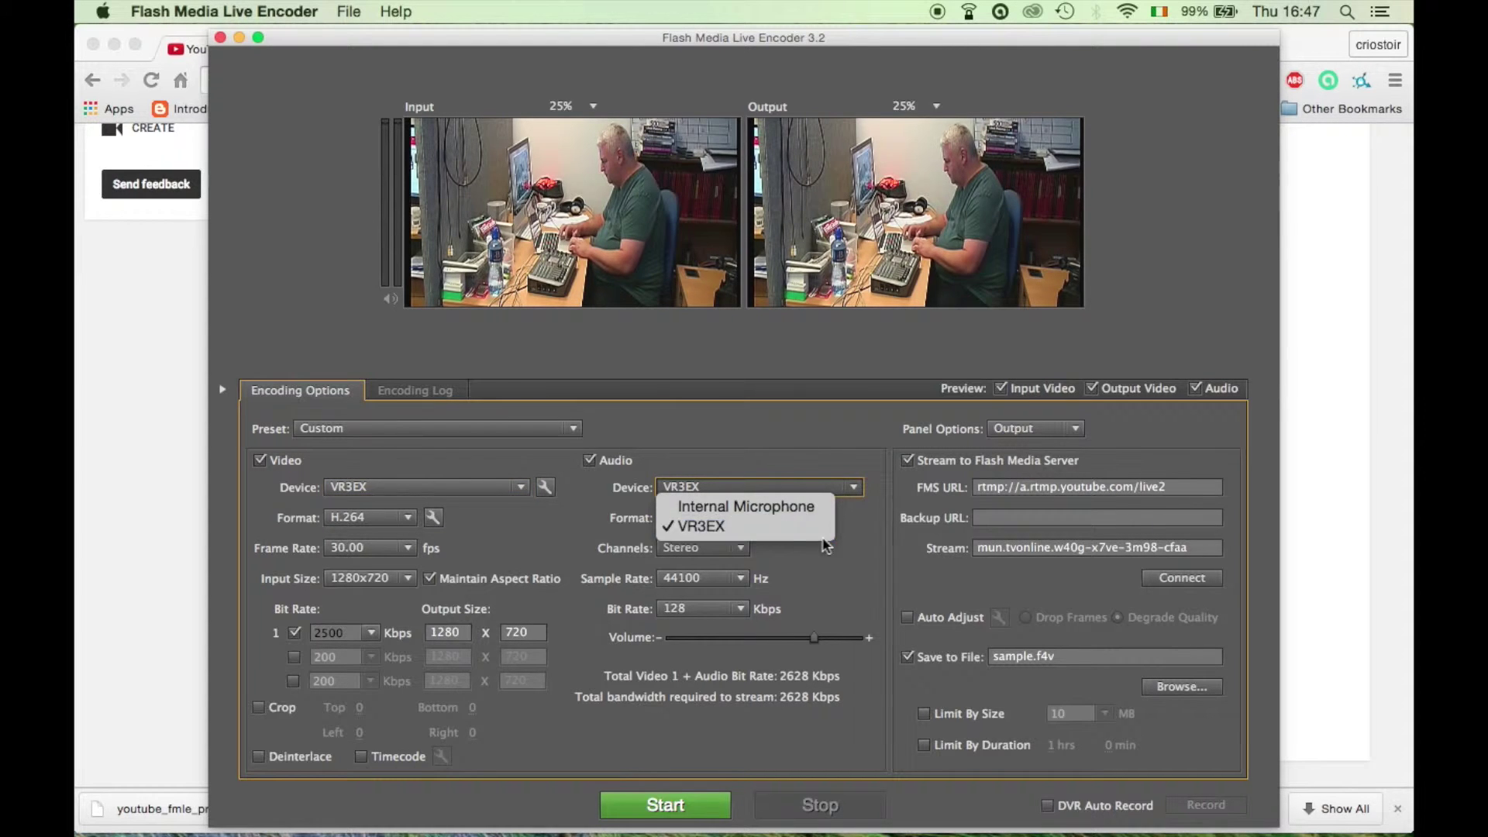
pyautogui.click(808, 528)
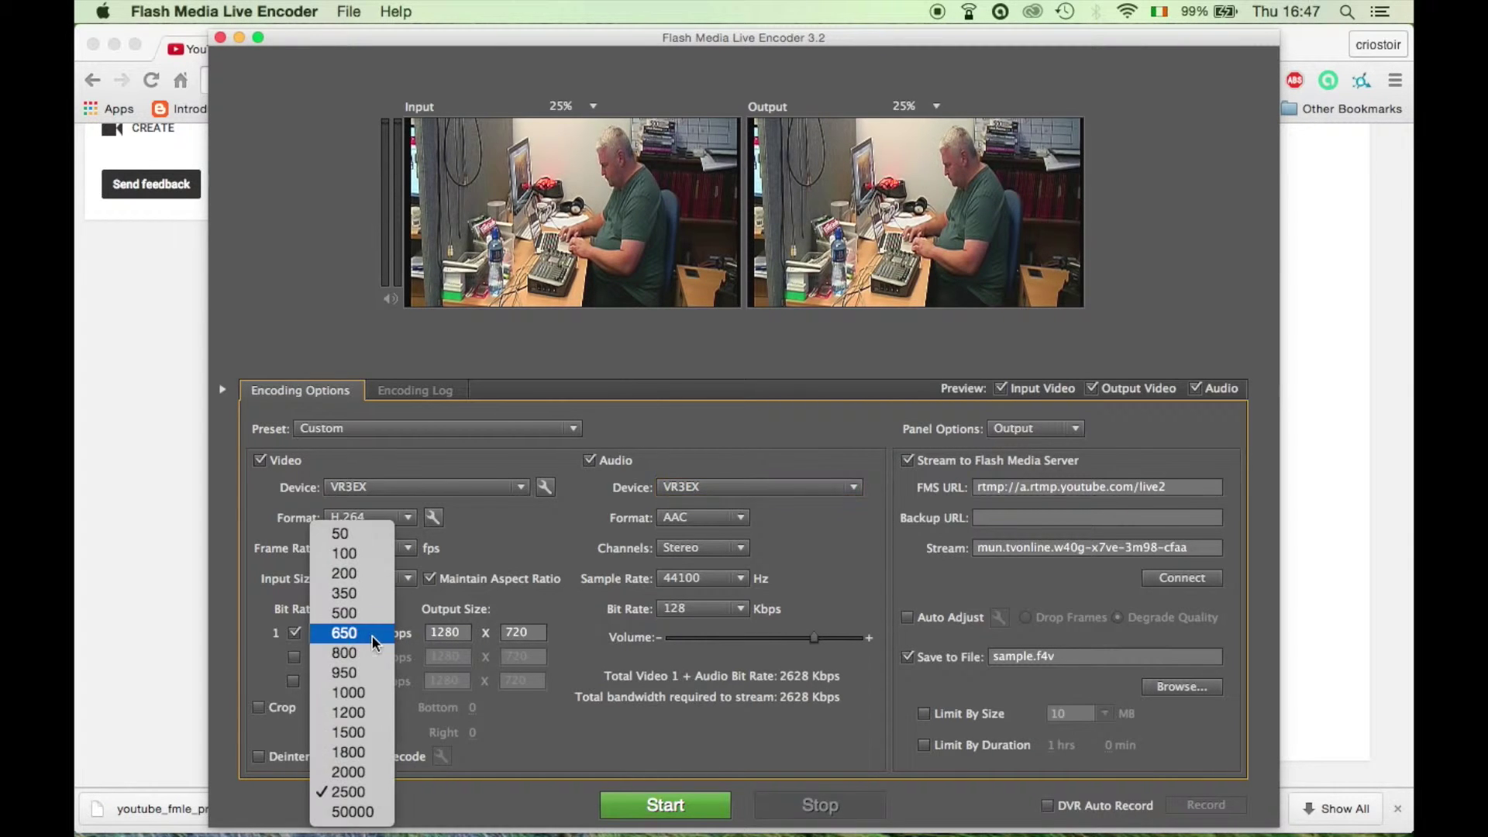
pyautogui.click(373, 634)
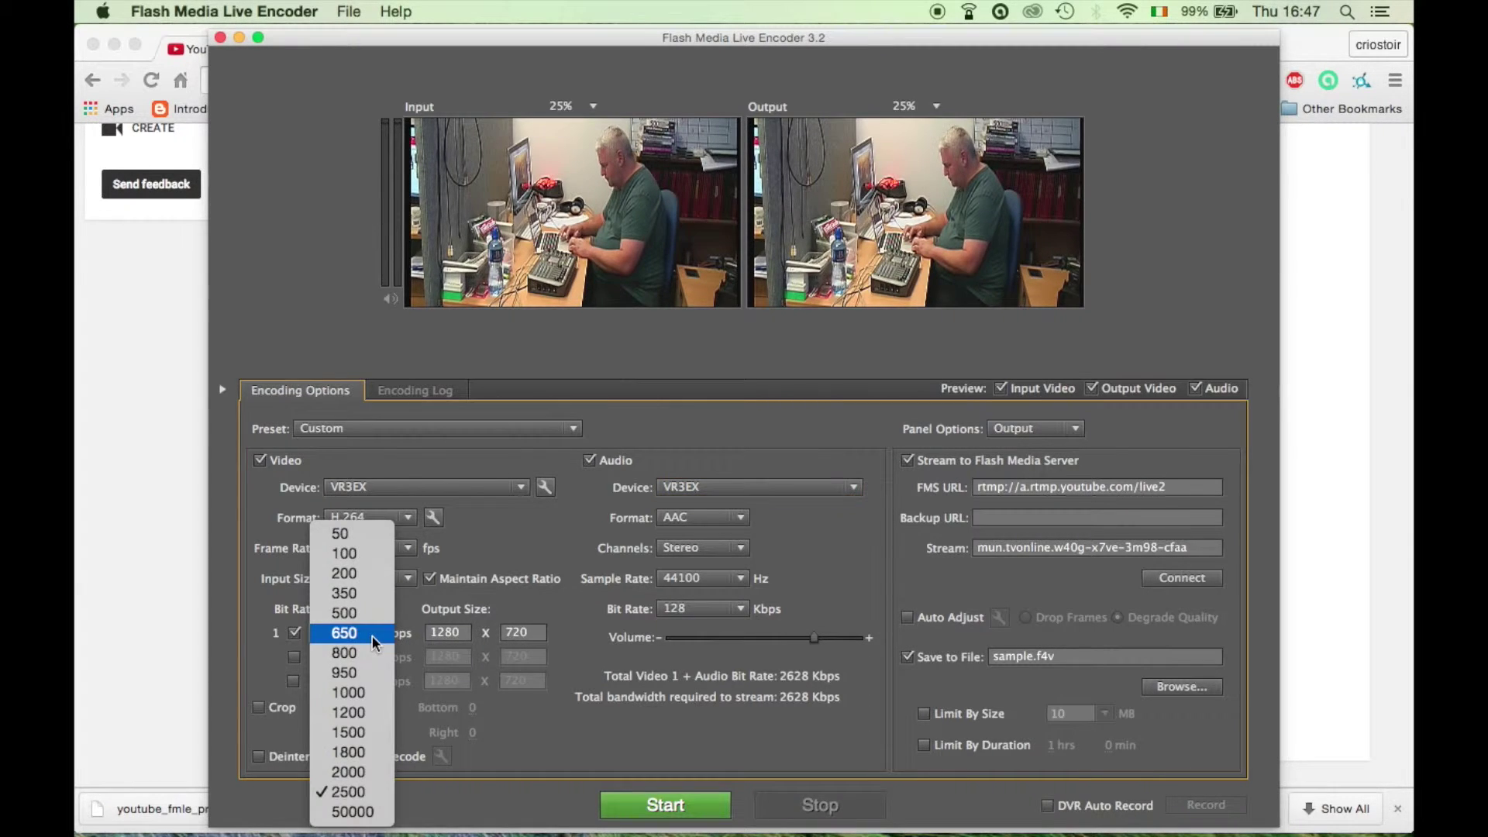
pyautogui.click(363, 792)
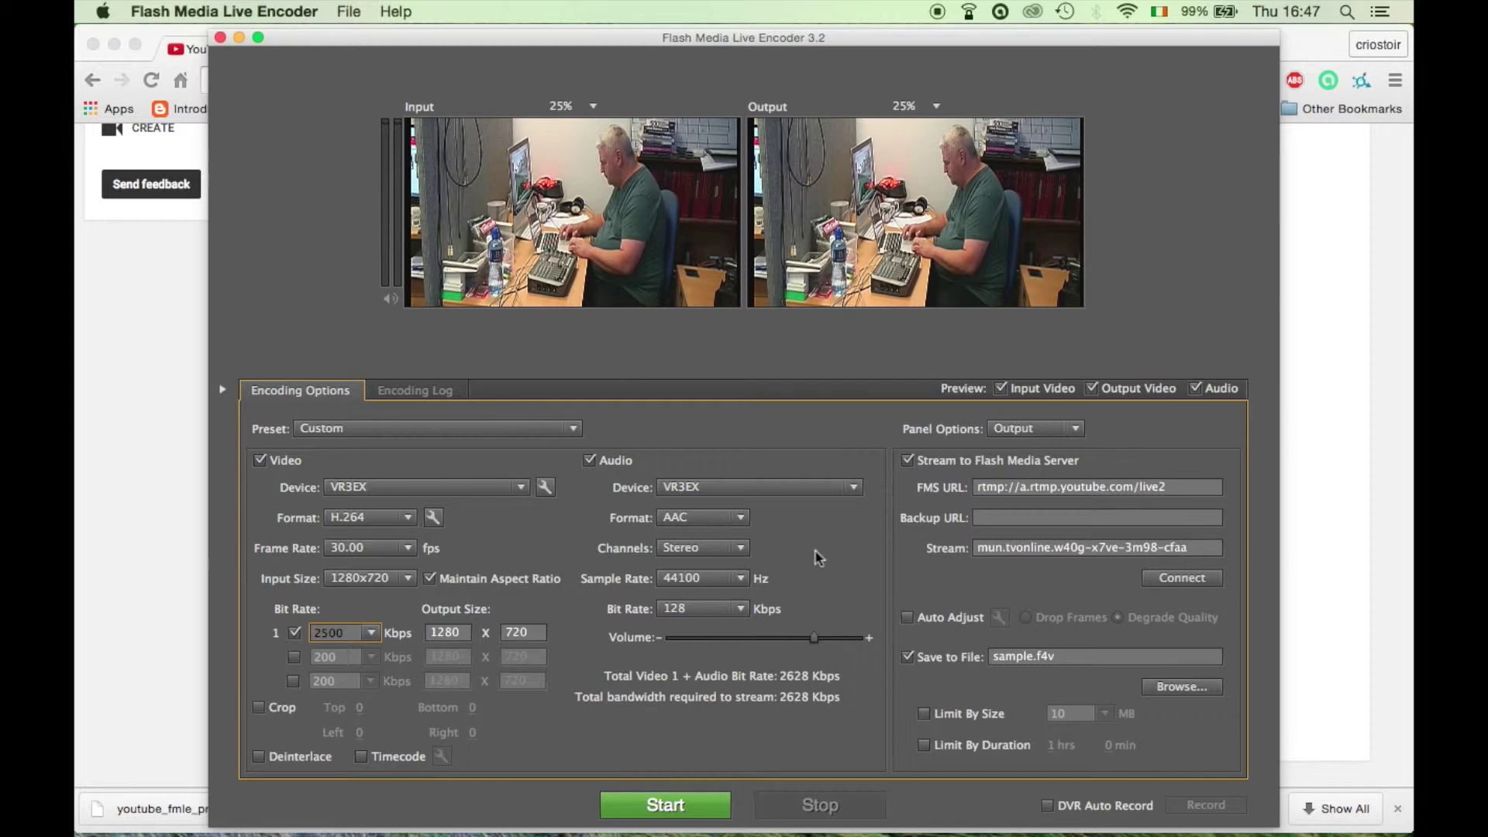
# Open the youtube_fmle_profile XML from the profiles folder with File > Open Profile
pyautogui.click(349, 14)
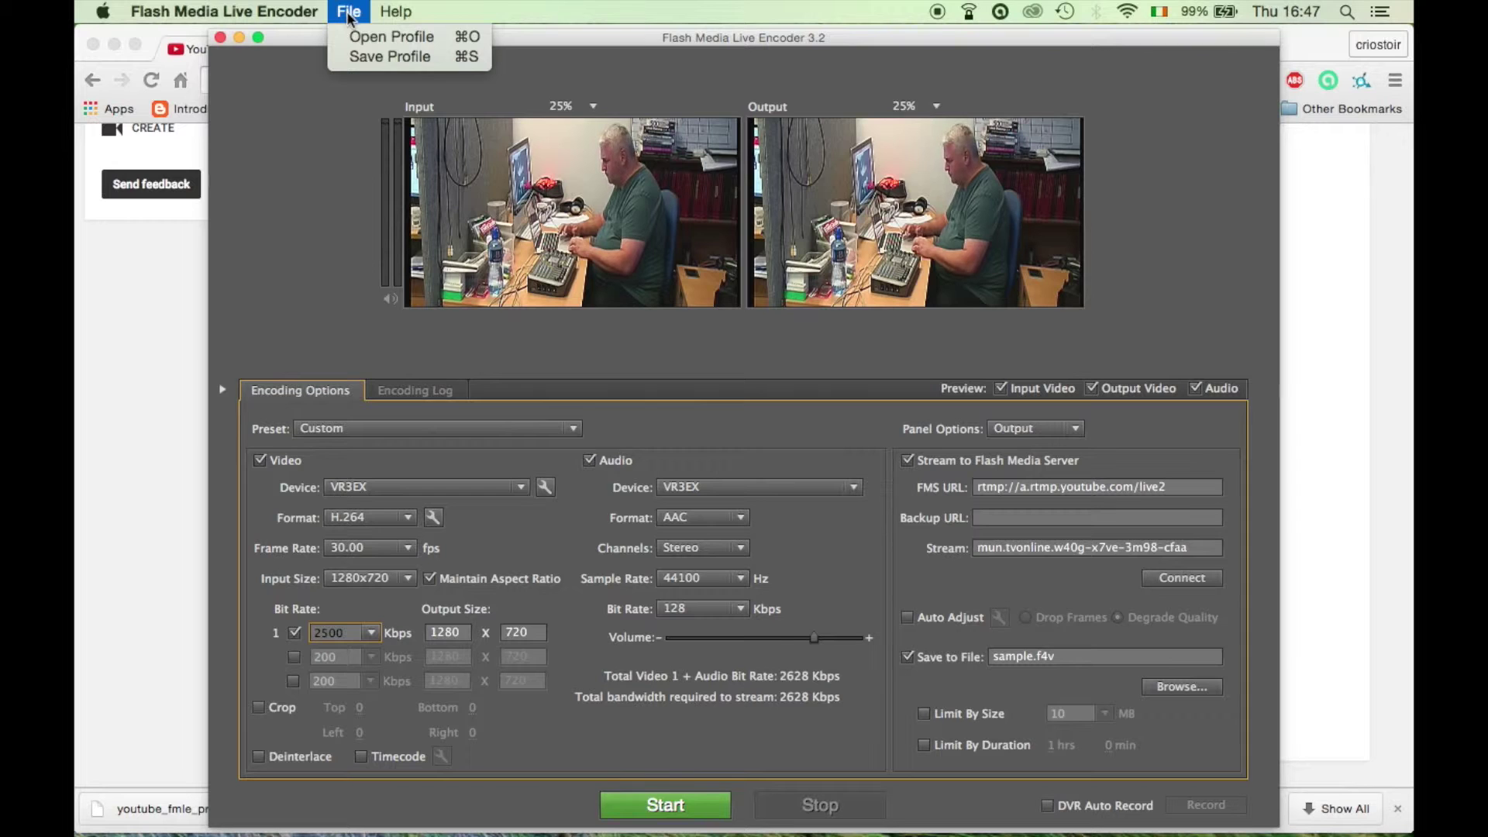
pyautogui.click(353, 37)
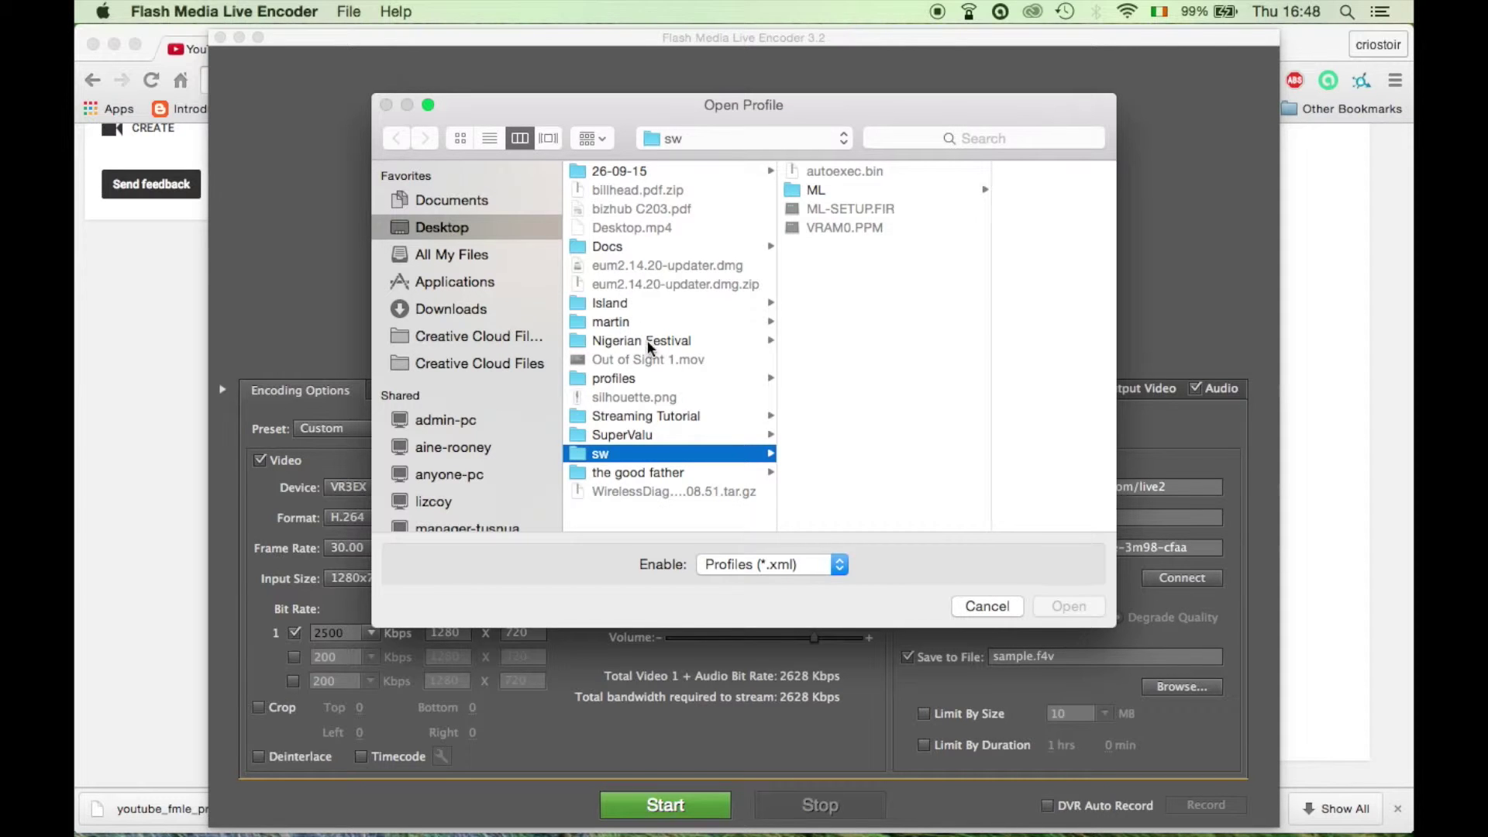
pyautogui.click(575, 379)
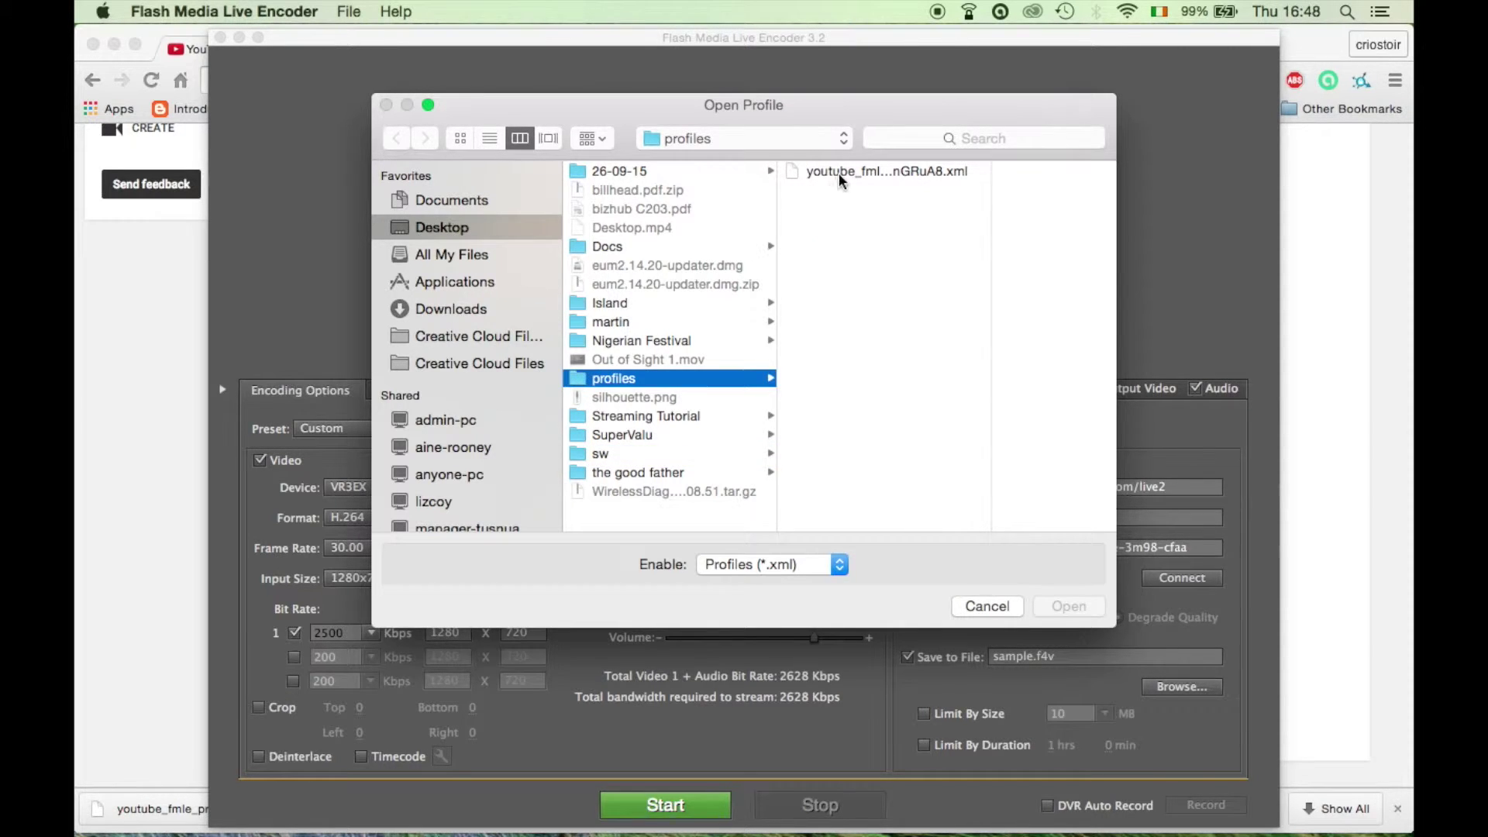
pyautogui.click(842, 175)
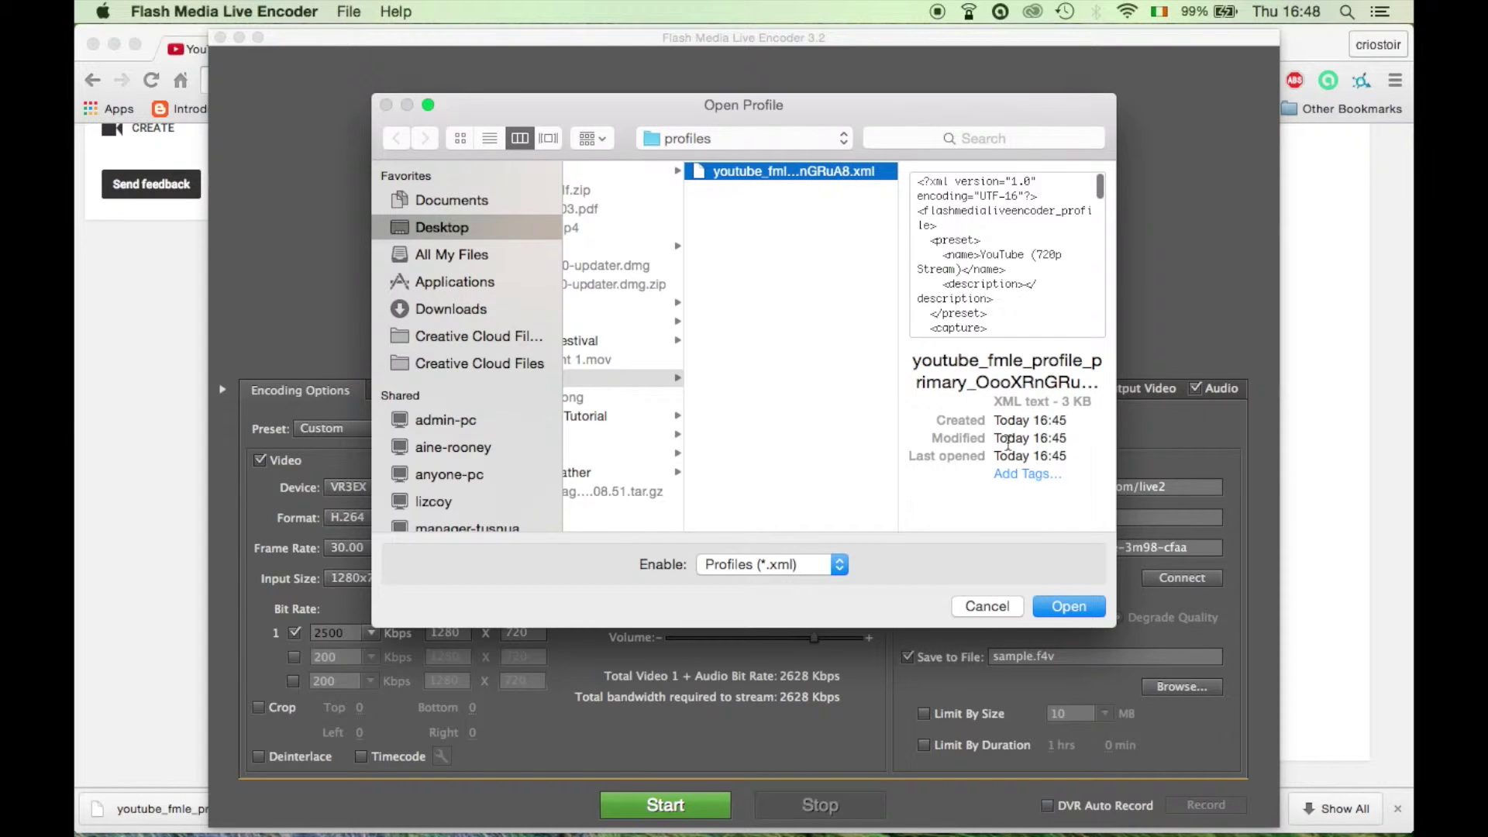
pyautogui.click(1050, 610)
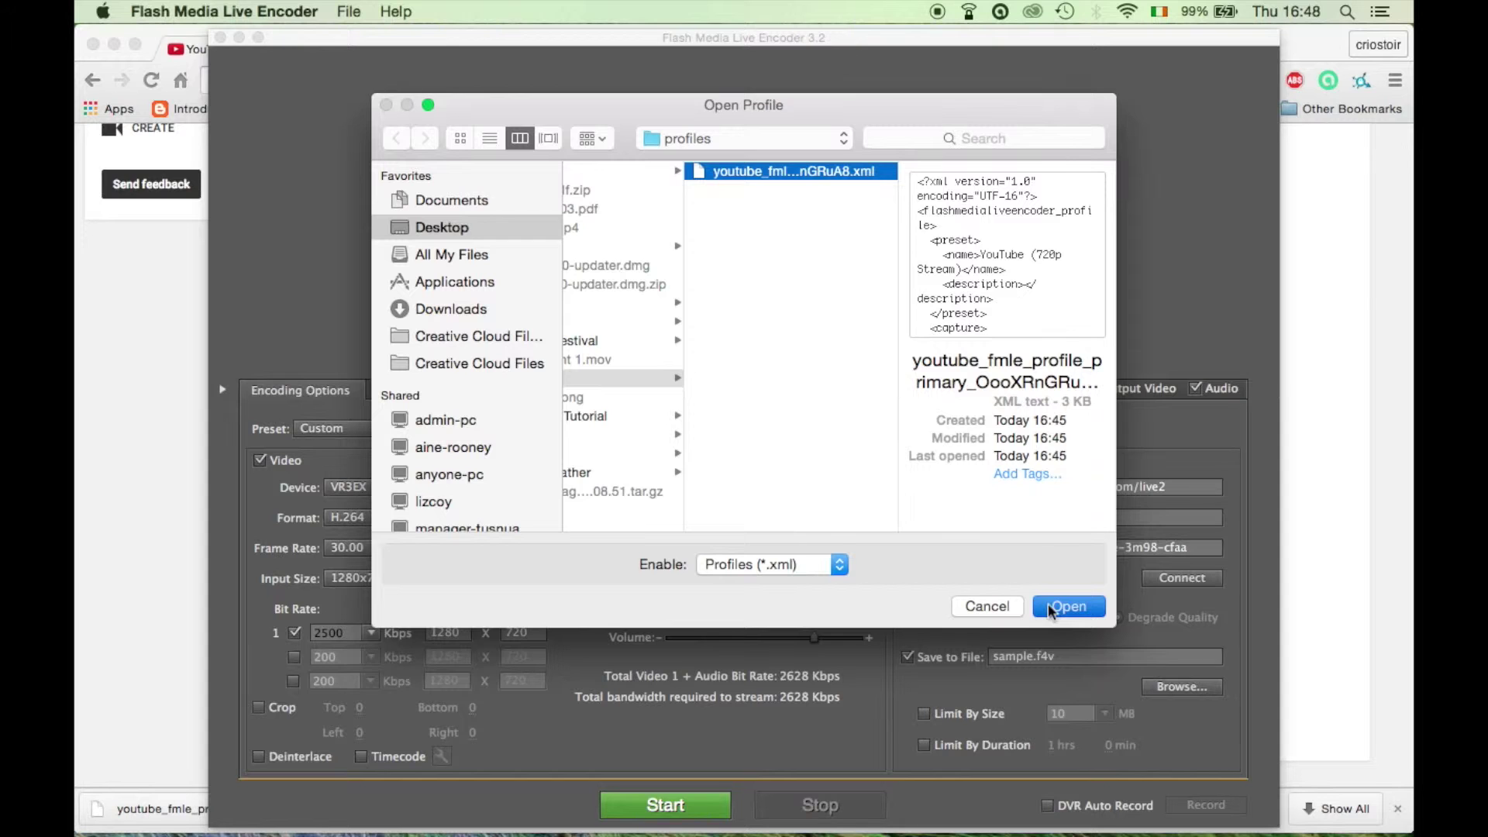
pyautogui.click(1051, 610)
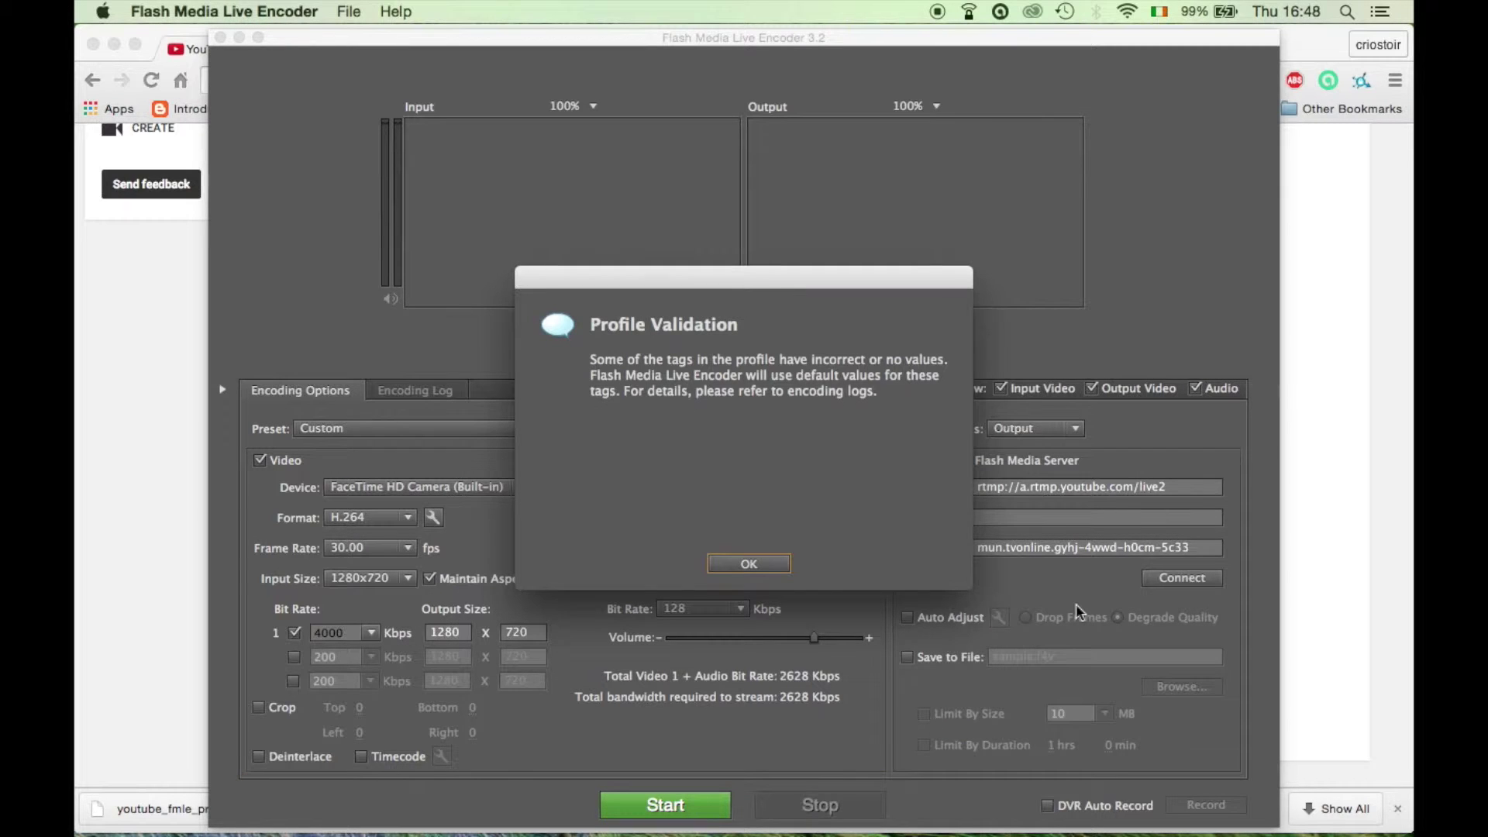
# Dismiss the Profile Validation notice and check that video and audio devices are VR3EX
pyautogui.click(759, 570)
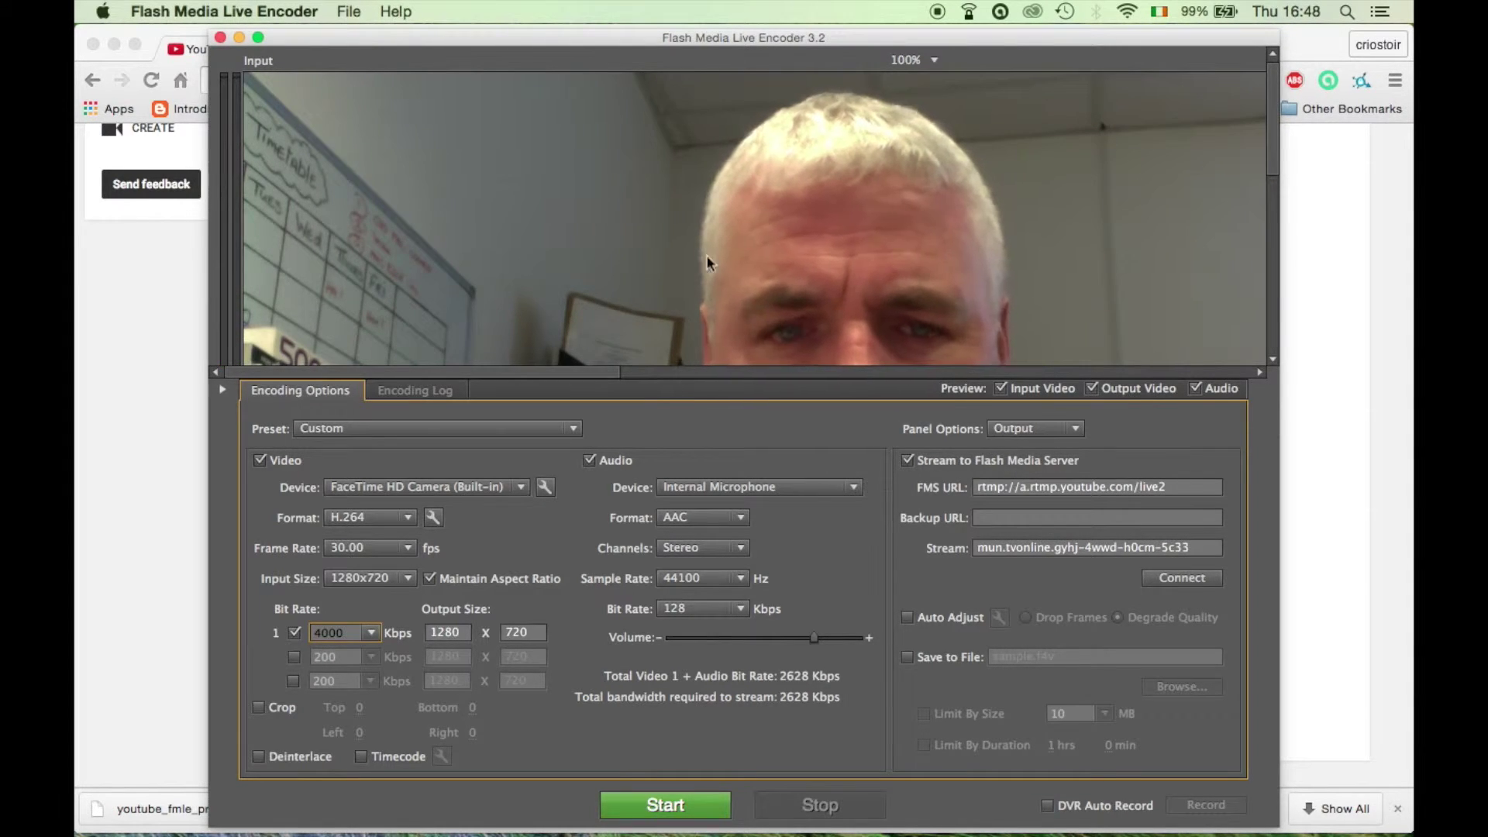
pyautogui.click(520, 489)
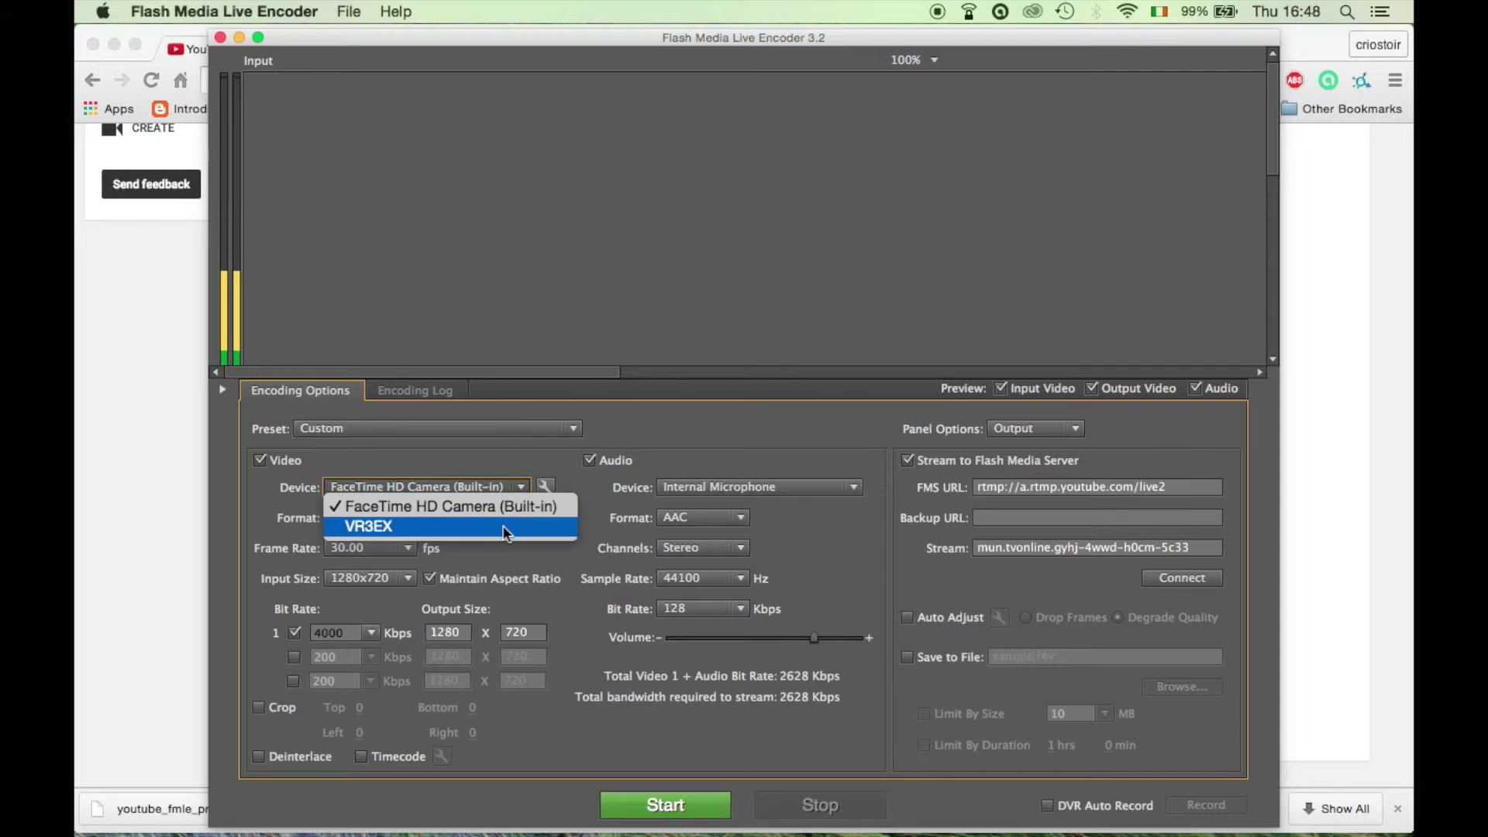
pyautogui.press('Escape')
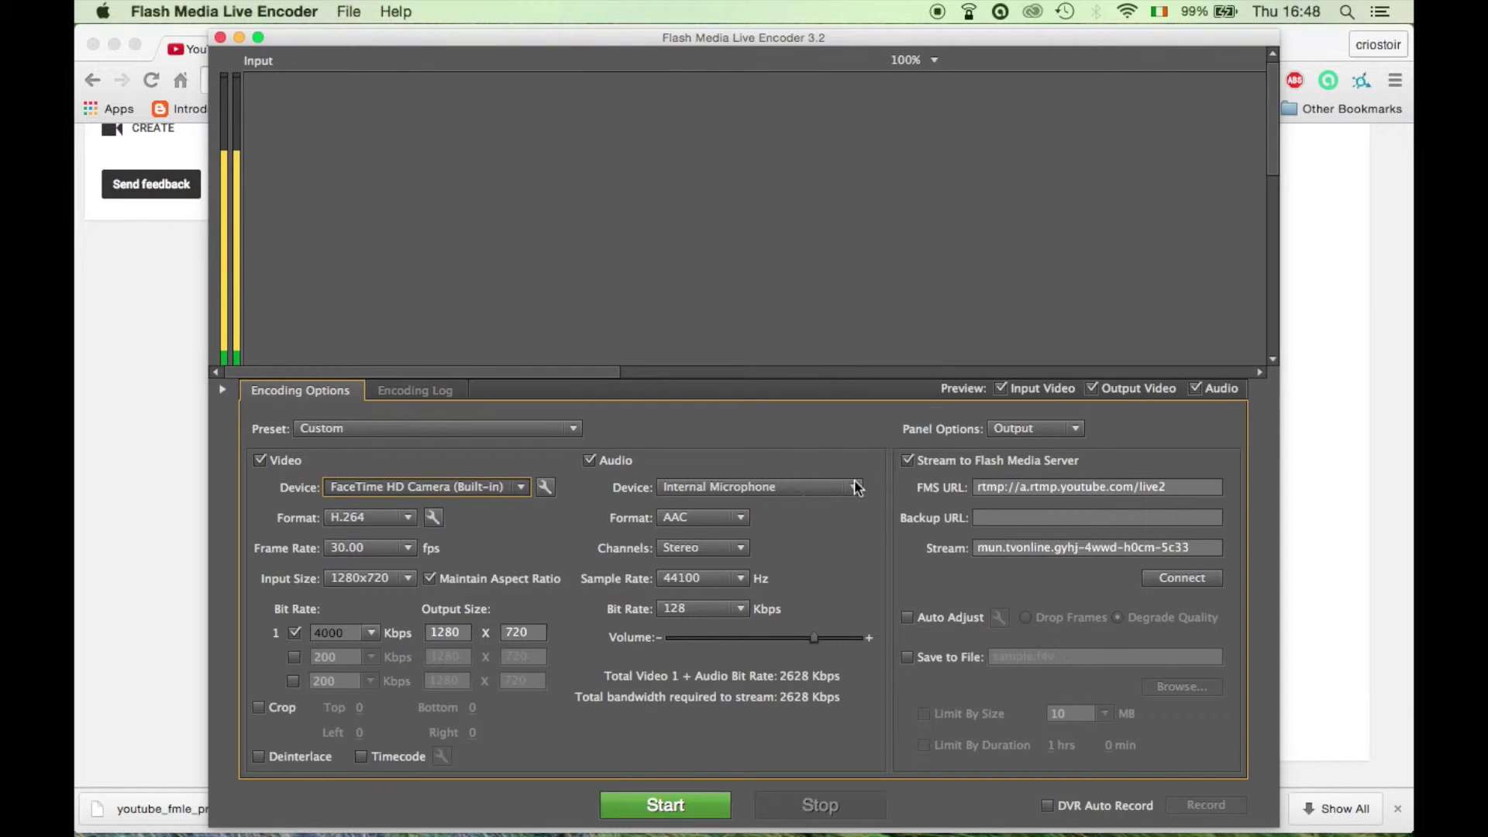
pyautogui.click(855, 490)
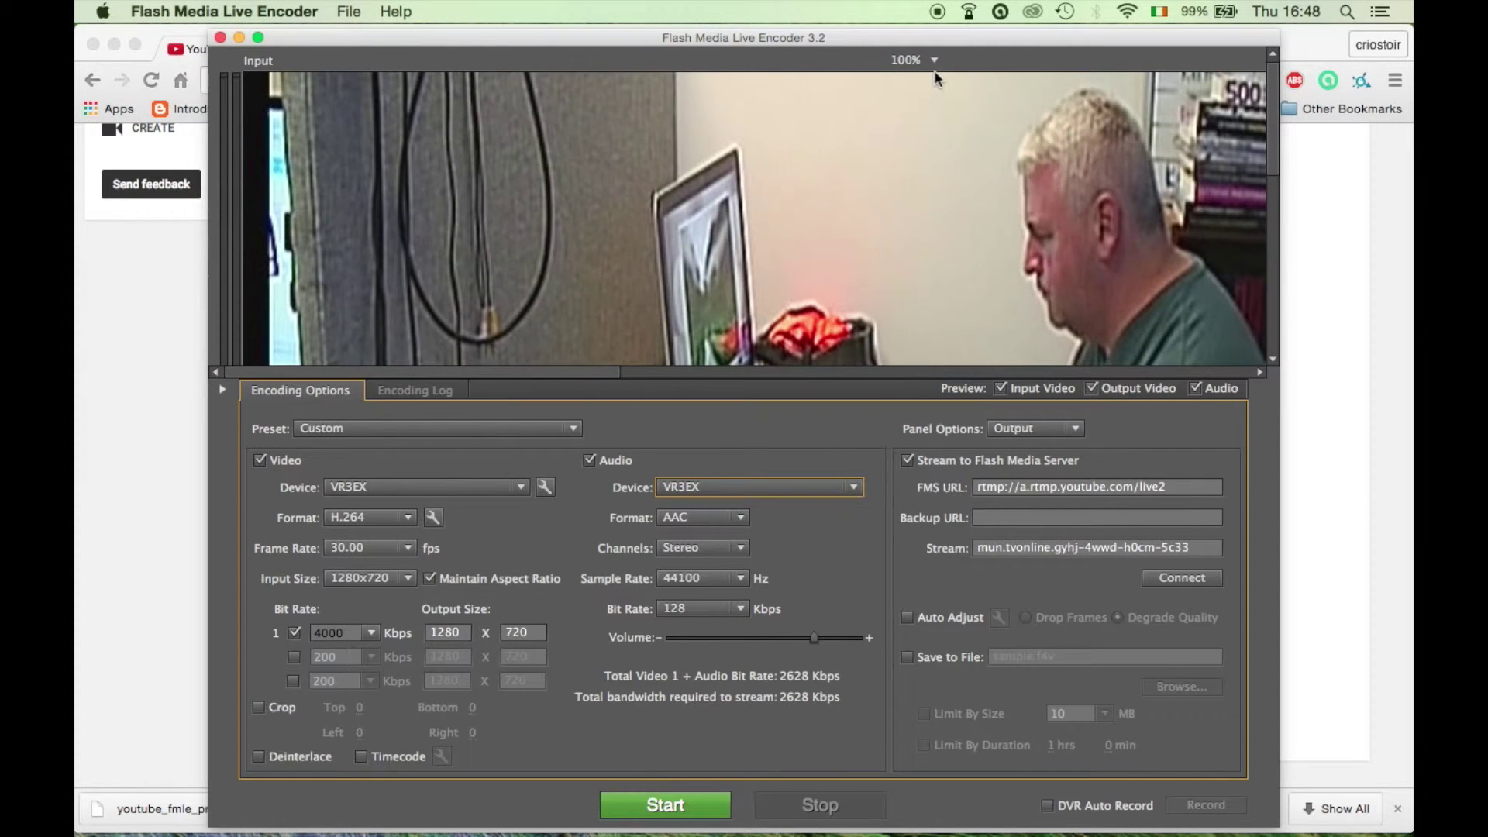
# Set both the Input and Output preview zoom to 25%
pyautogui.click(933, 62)
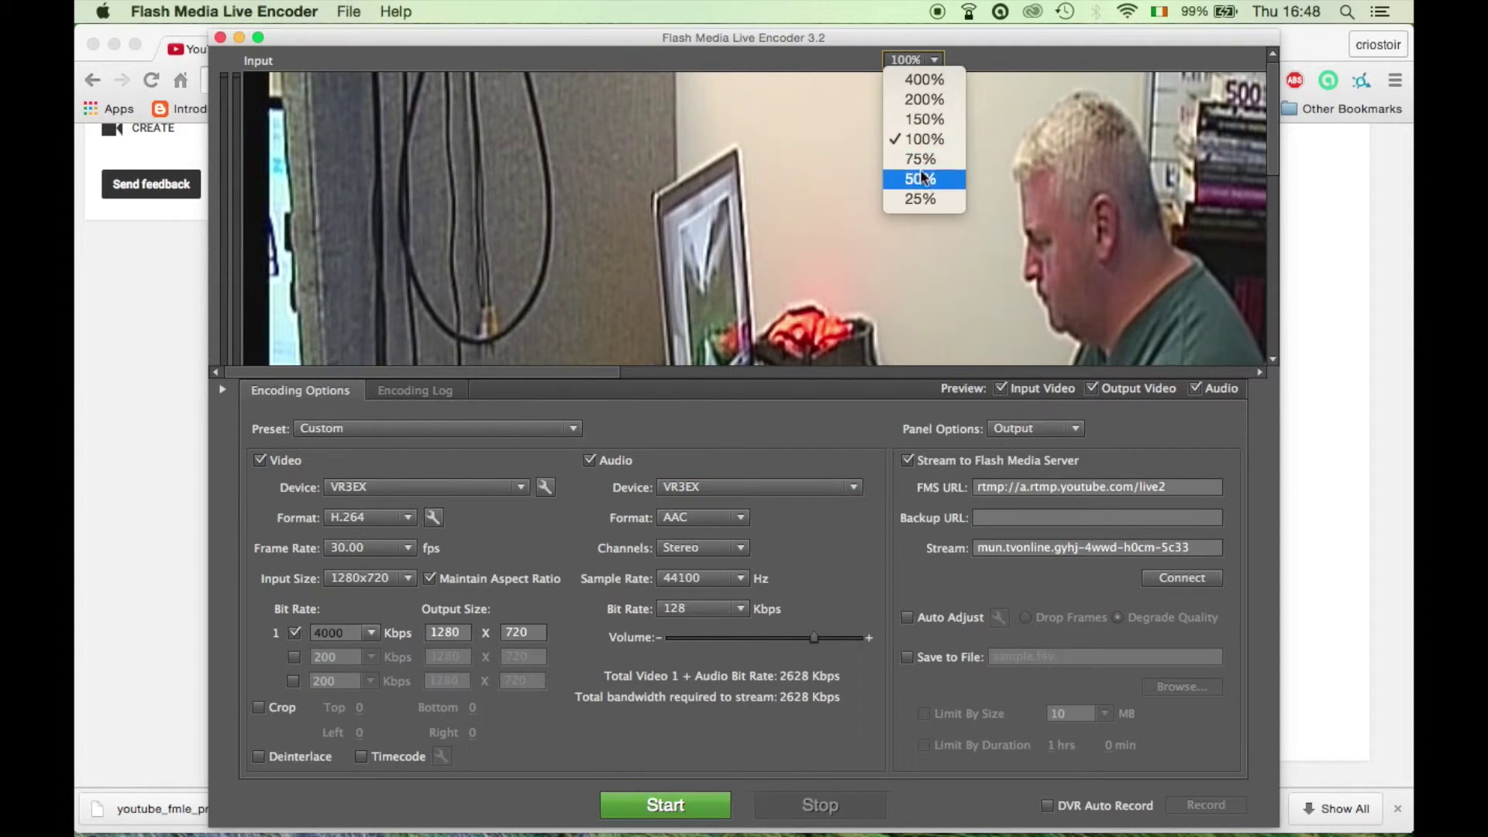
pyautogui.click(920, 199)
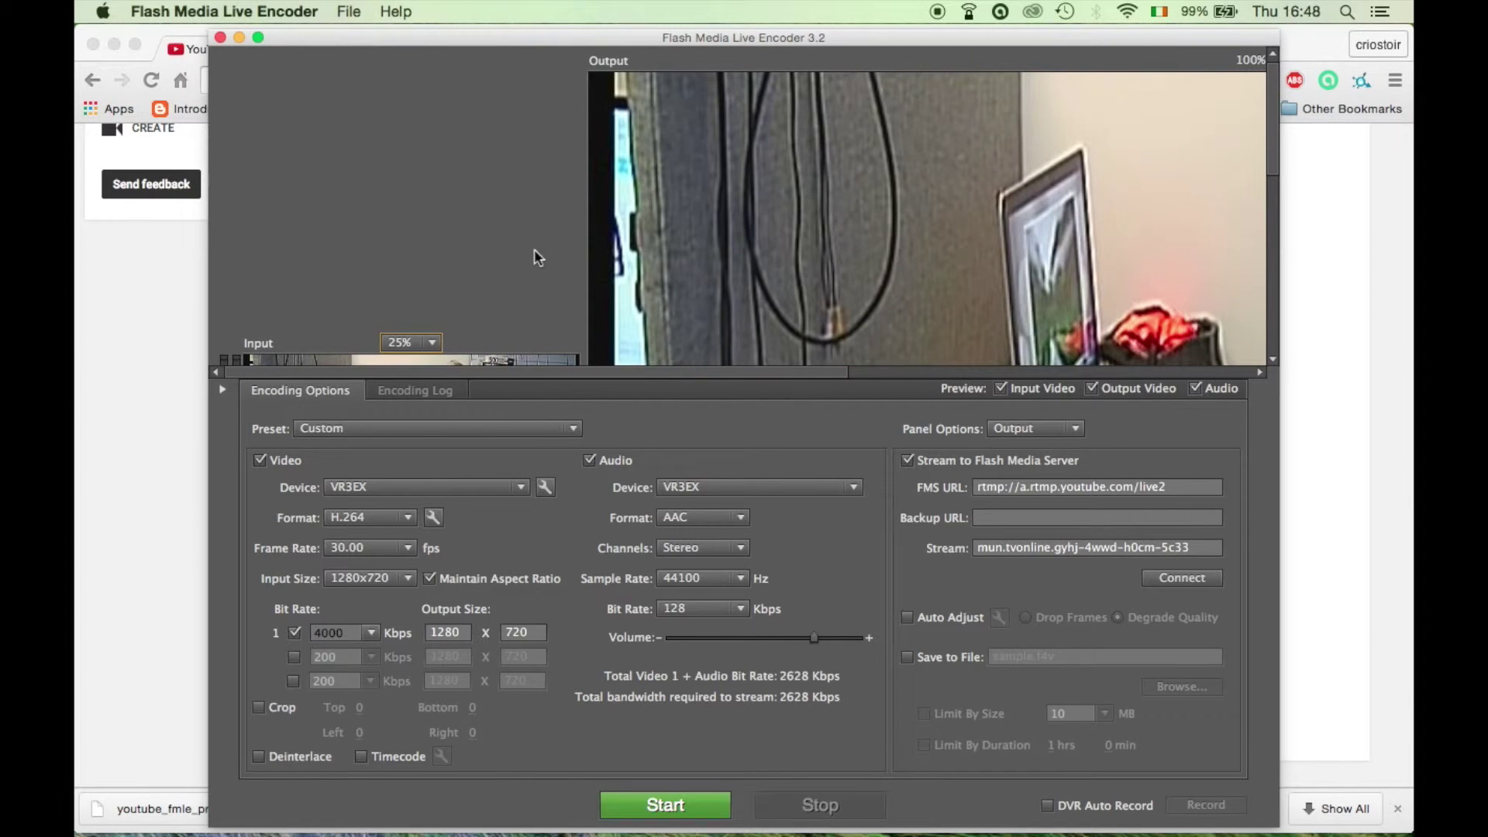
pyautogui.click(1247, 61)
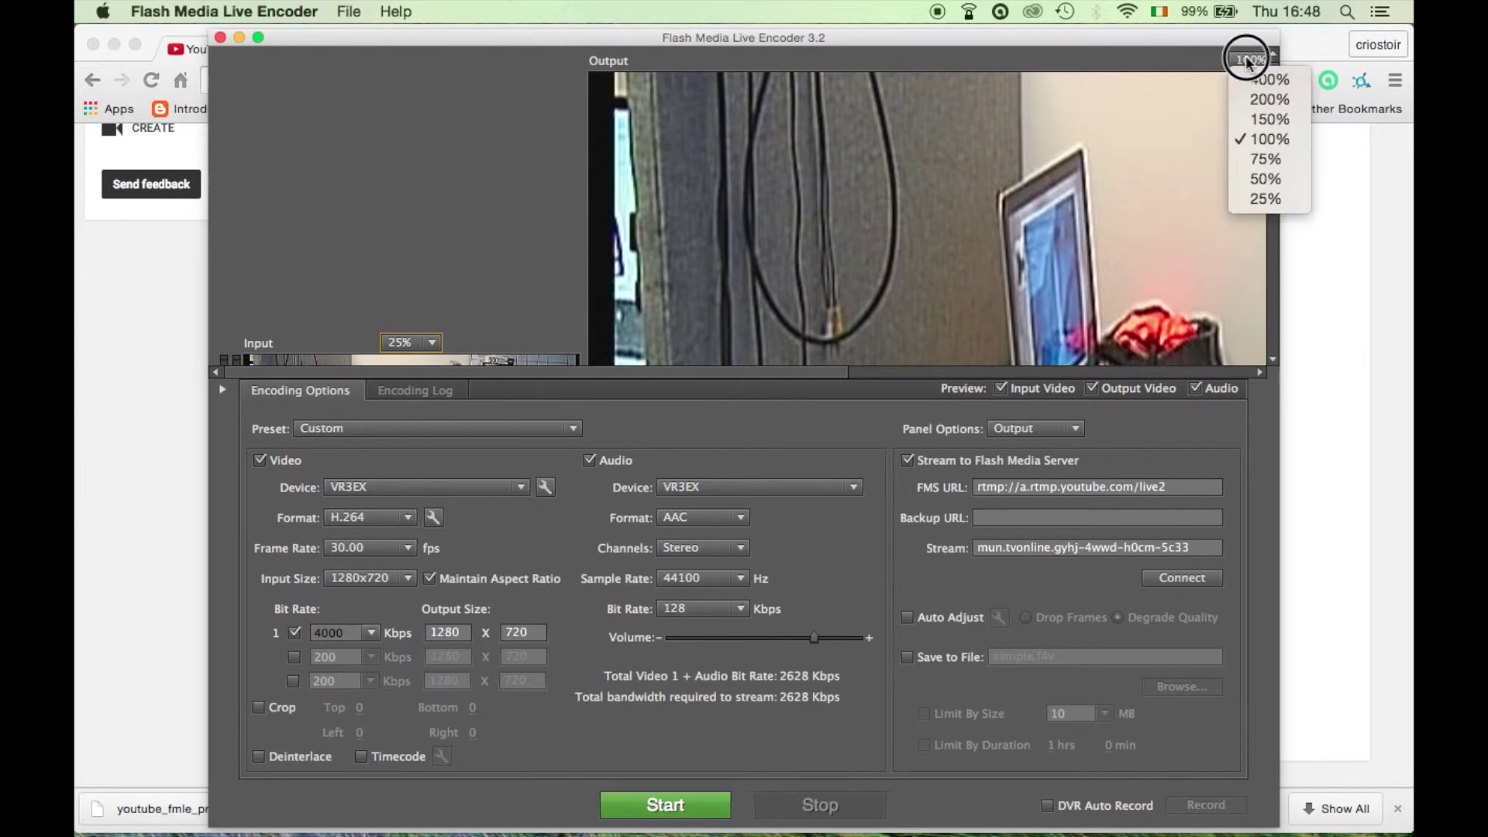
pyautogui.click(1249, 200)
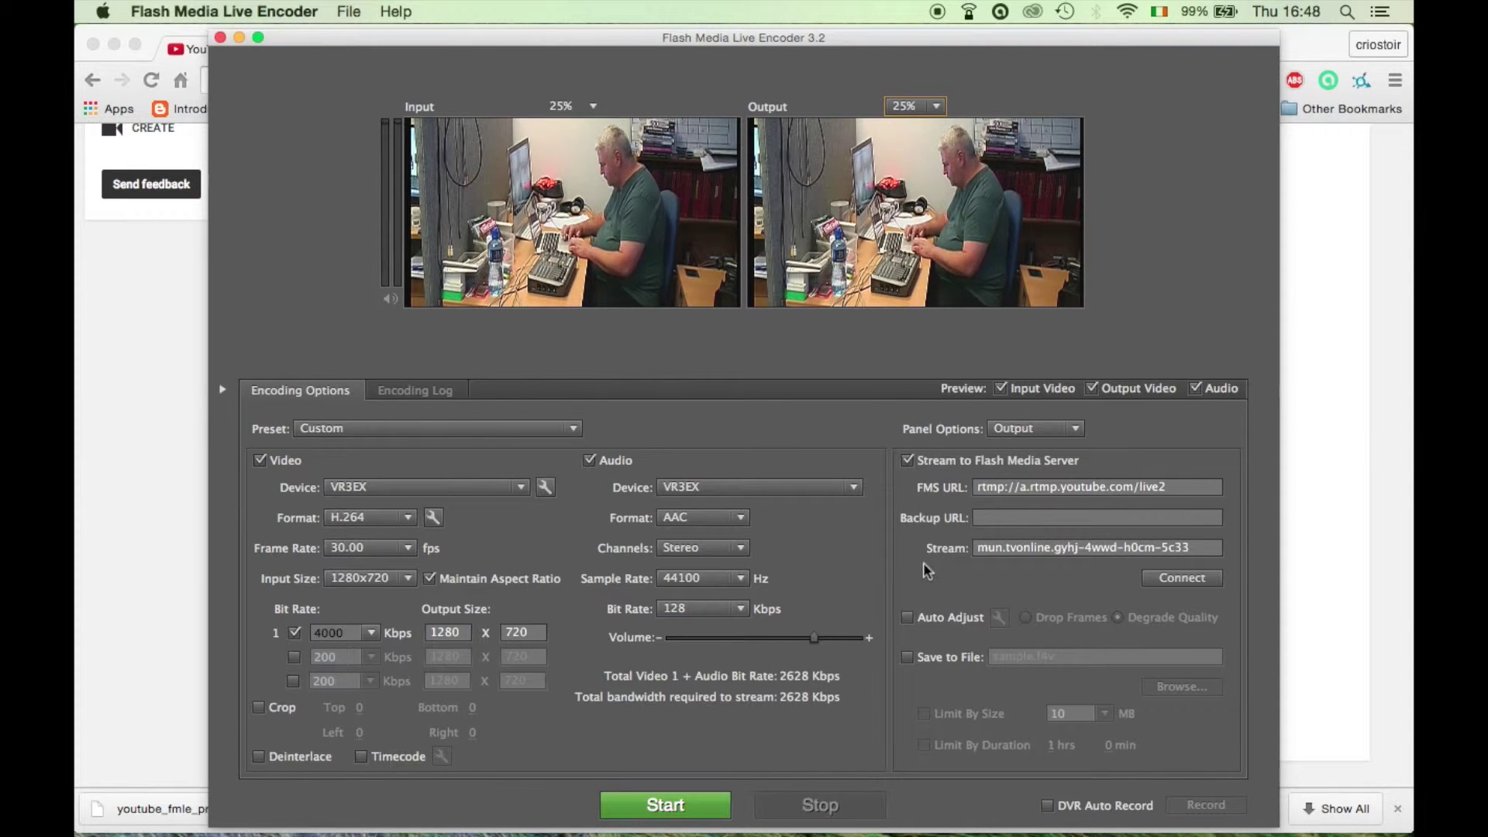
# Enable Save to File, saving into a new Desktop folder named 'tutorial streaming'
pyautogui.click(908, 659)
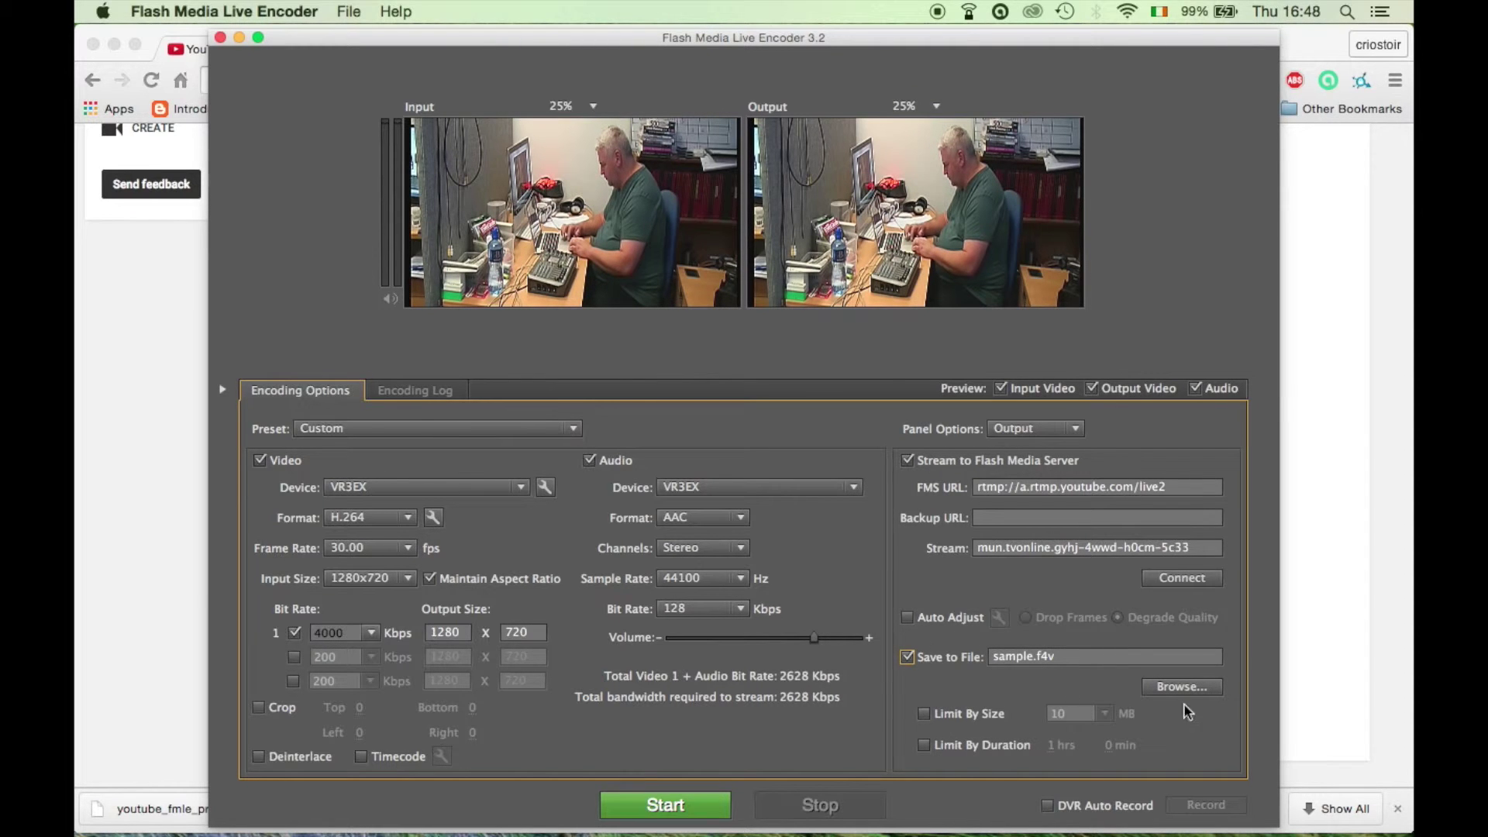
pyautogui.click(1198, 692)
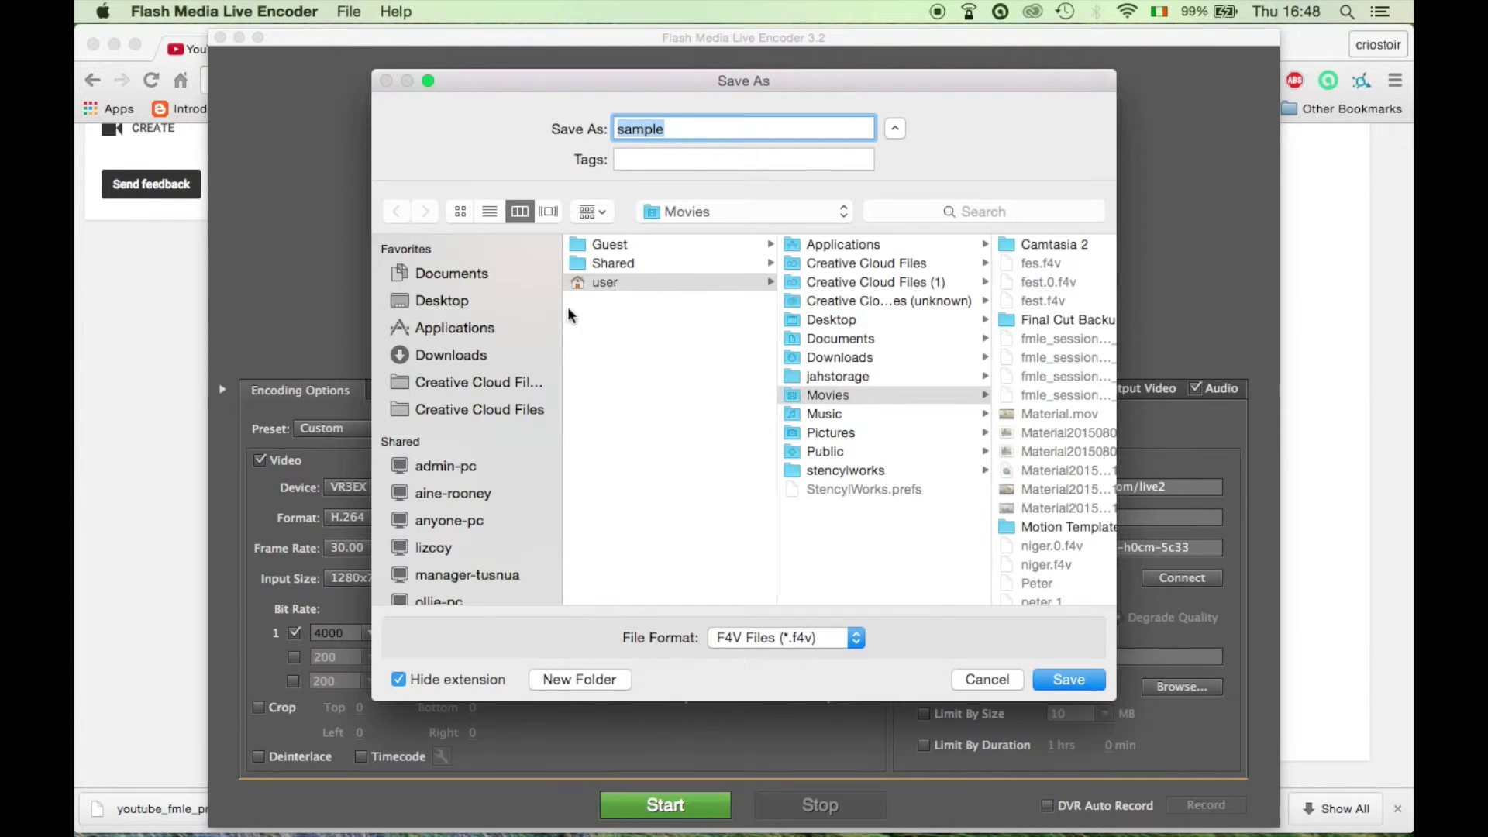
pyautogui.click(440, 304)
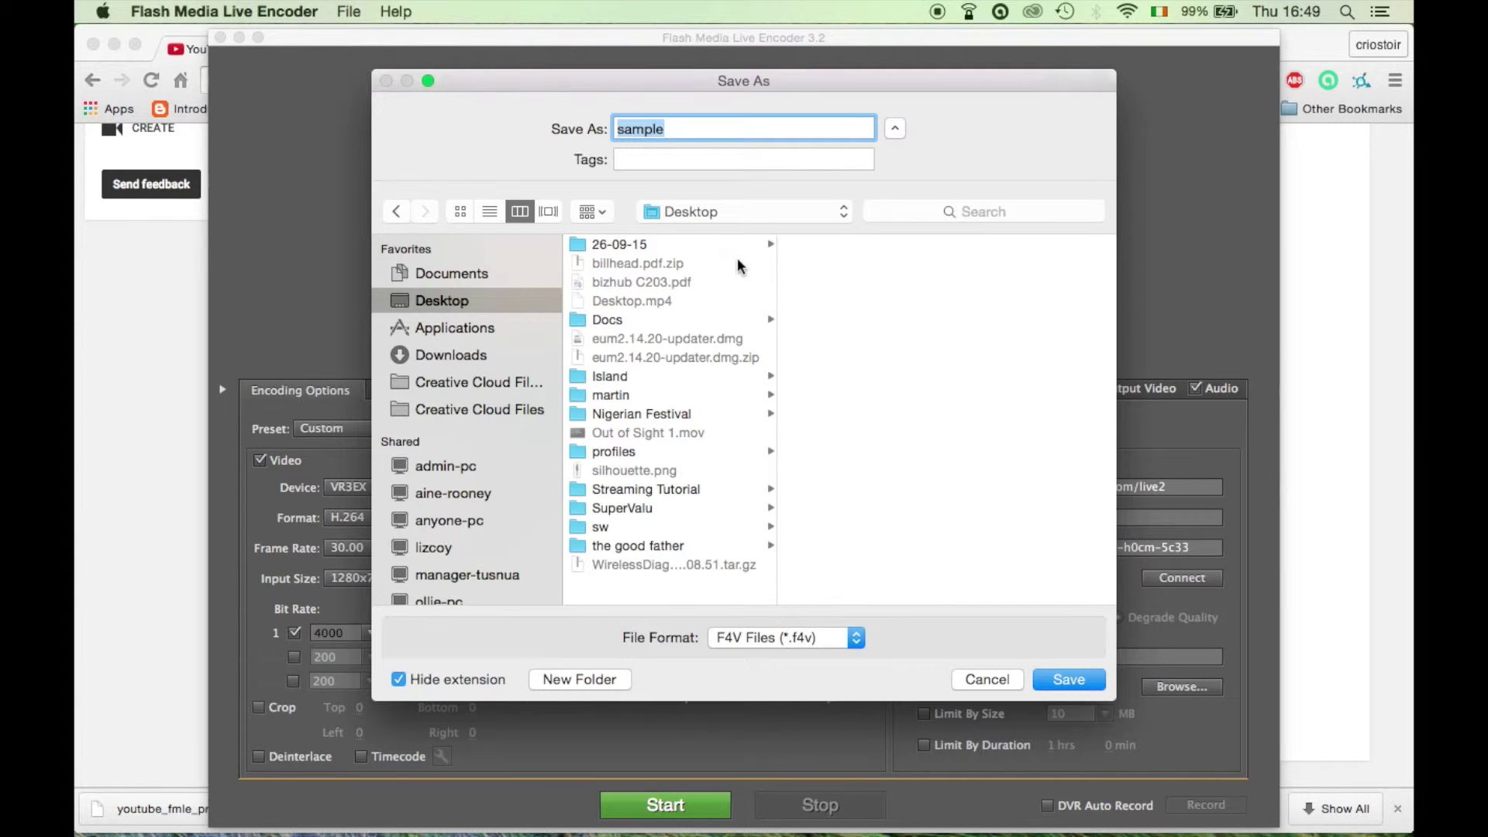
pyautogui.click(592, 681)
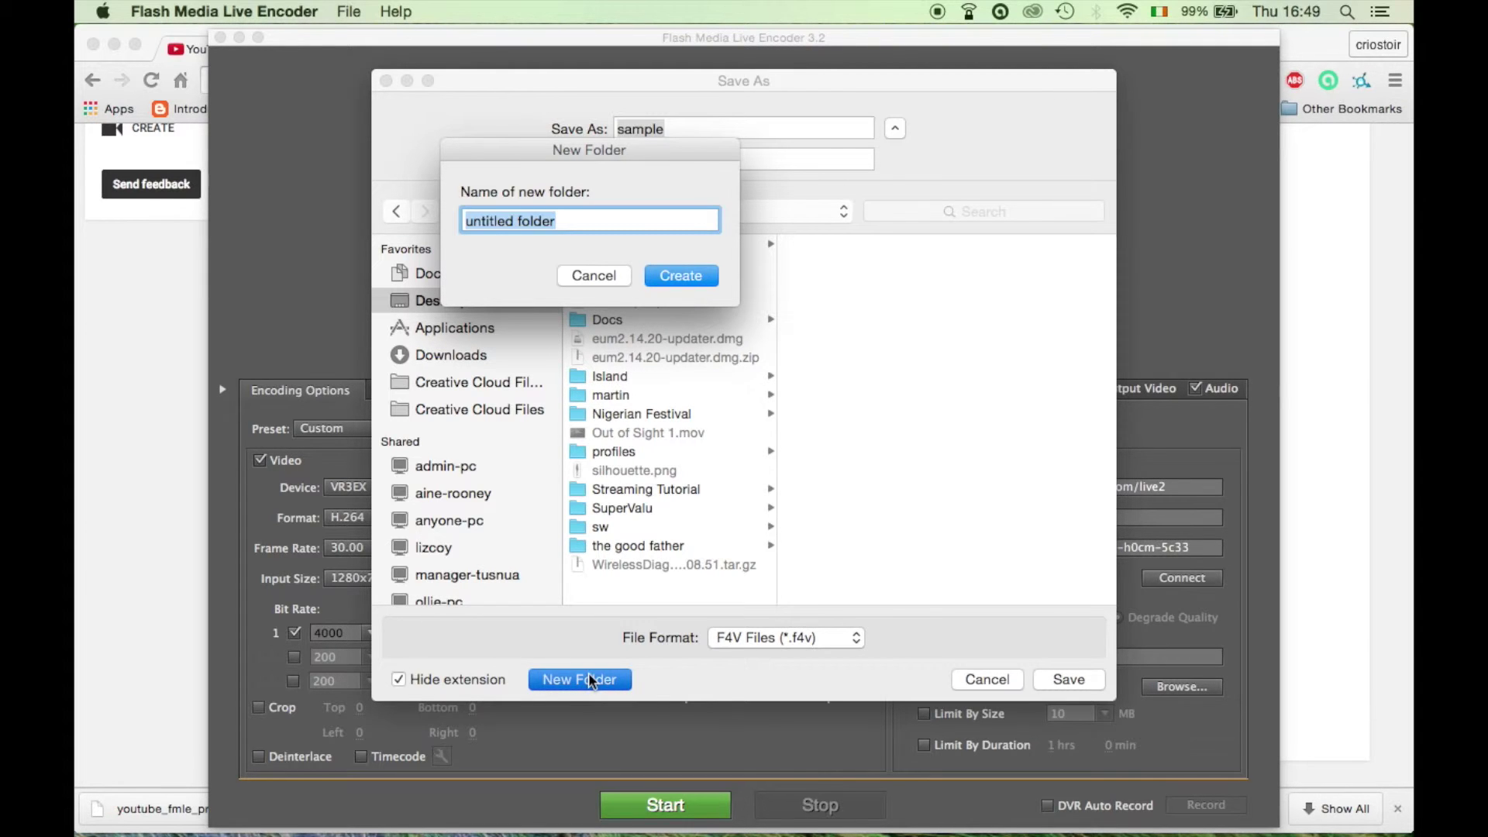
pyautogui.write('tutorial streaming')
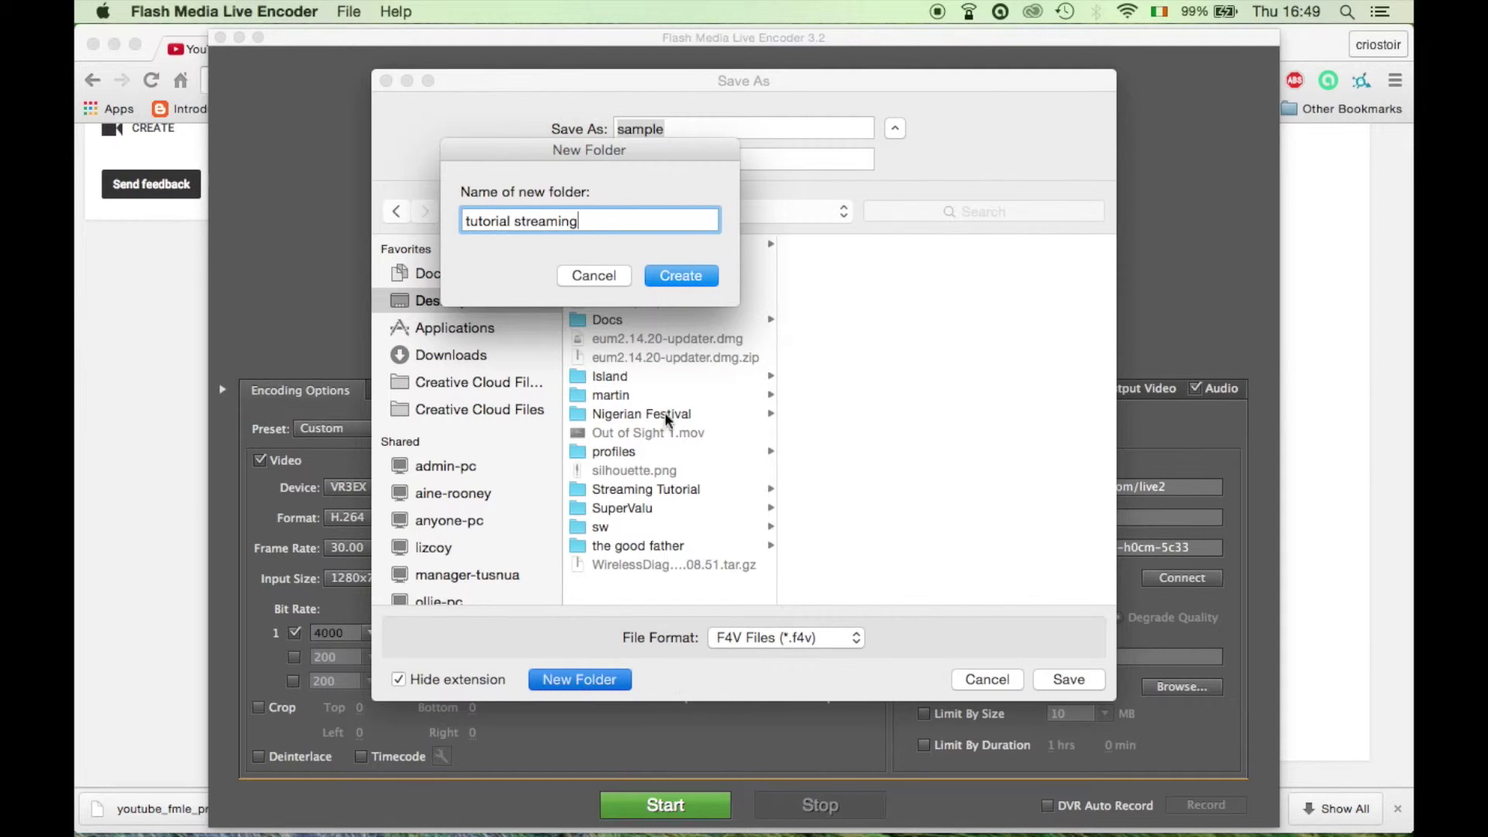
pyautogui.click(688, 275)
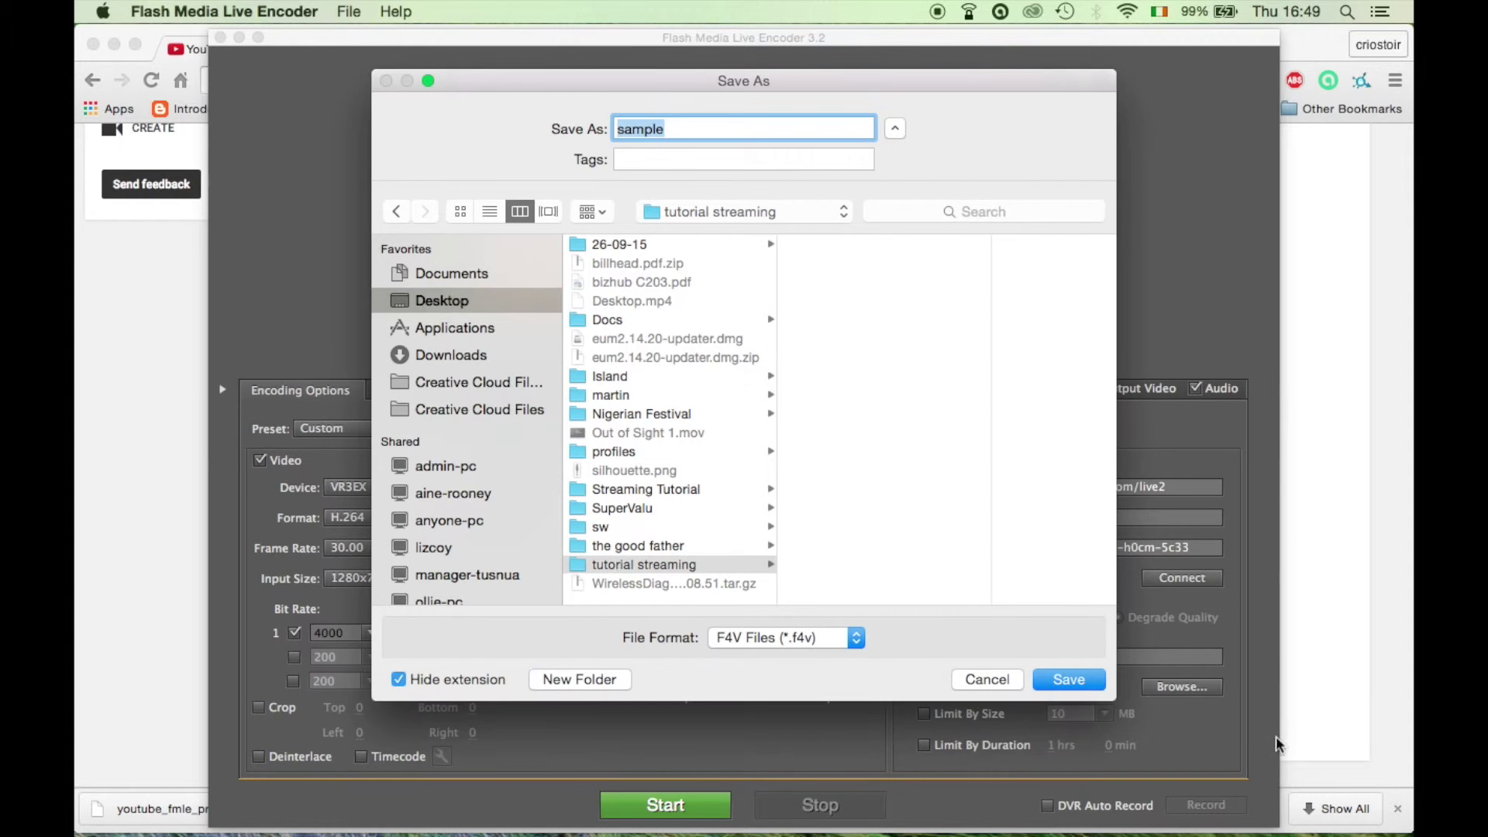
pyautogui.click(1078, 681)
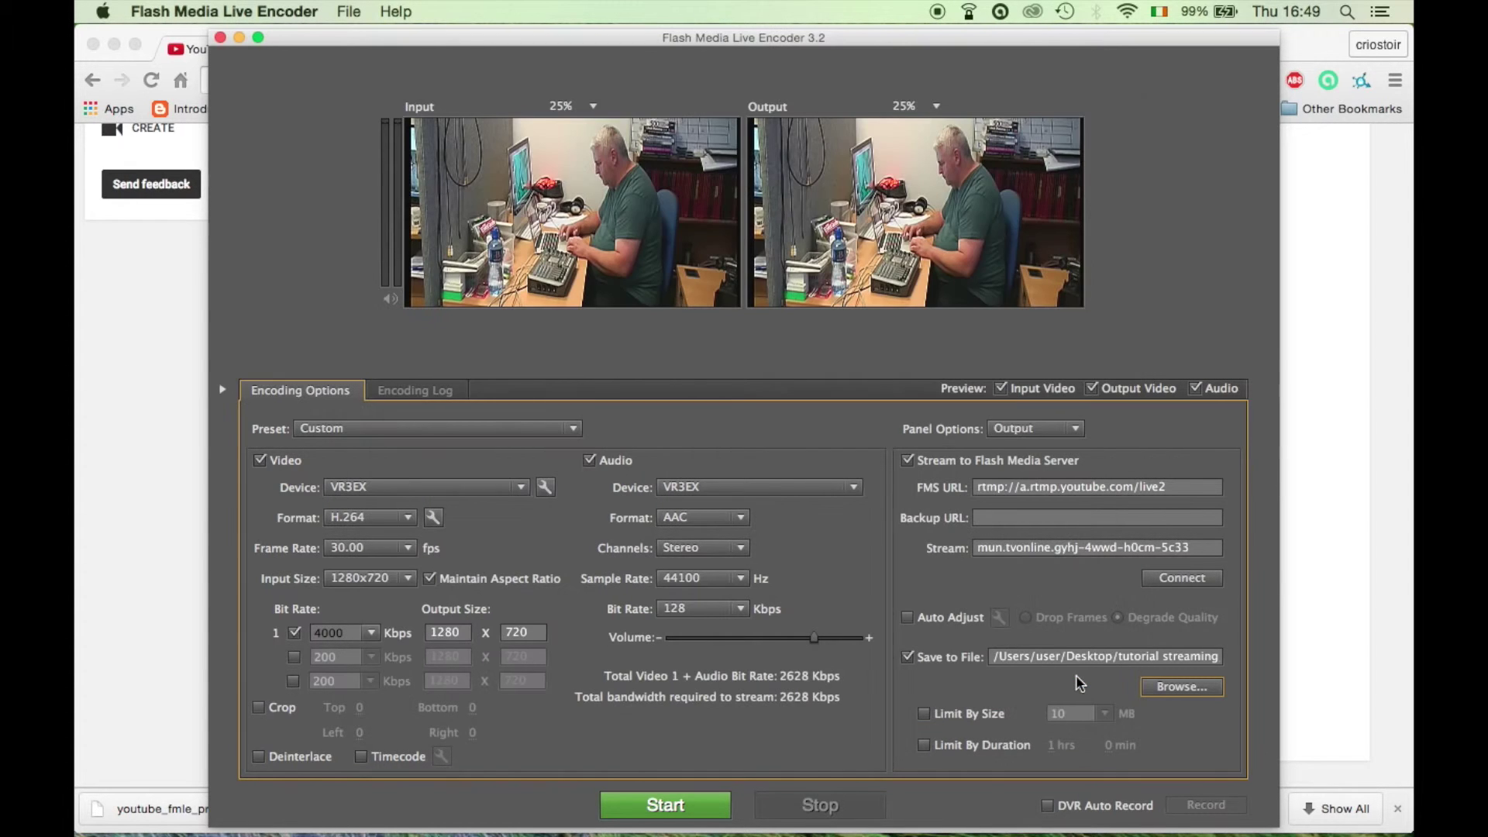
# Enable DVR Auto Record and start encoding to file while streaming to YouTube's primary server
pyautogui.click(1048, 806)
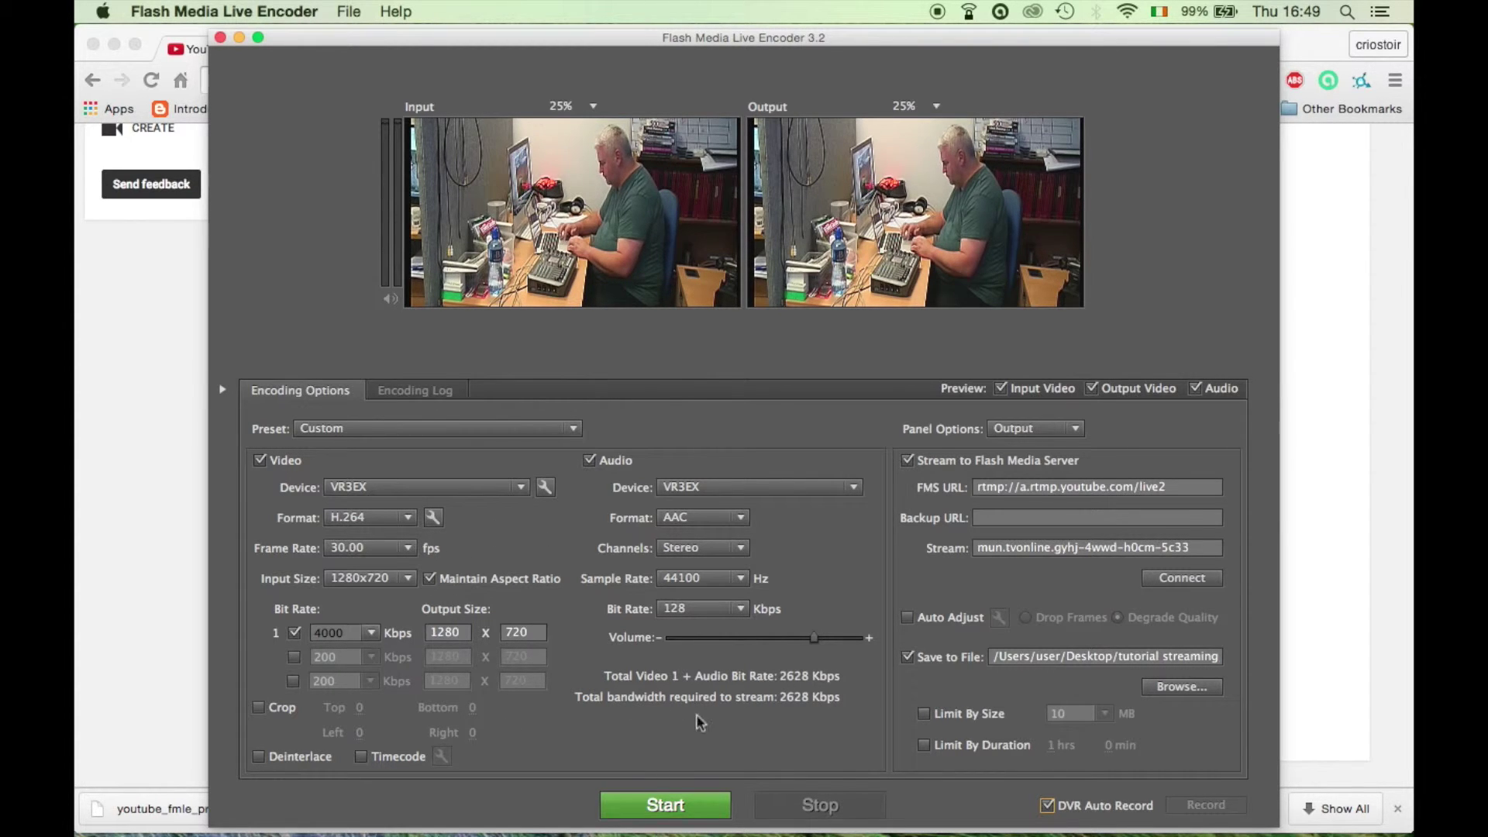
pyautogui.click(659, 806)
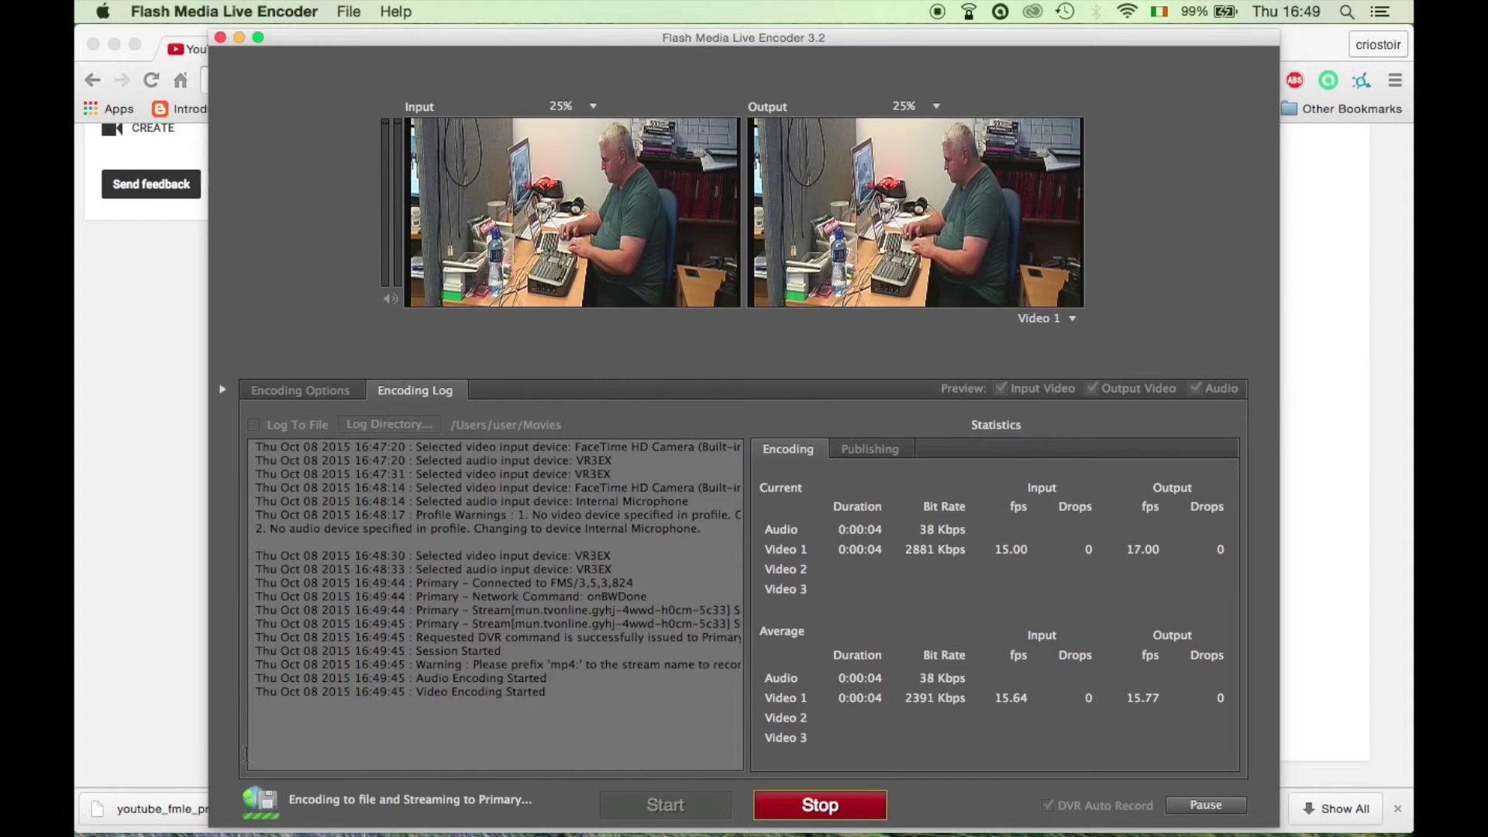
# In the Live Streaming Tutorial control room, confirm a preview, then confirm Start Streaming to go live
pyautogui.click(152, 707)
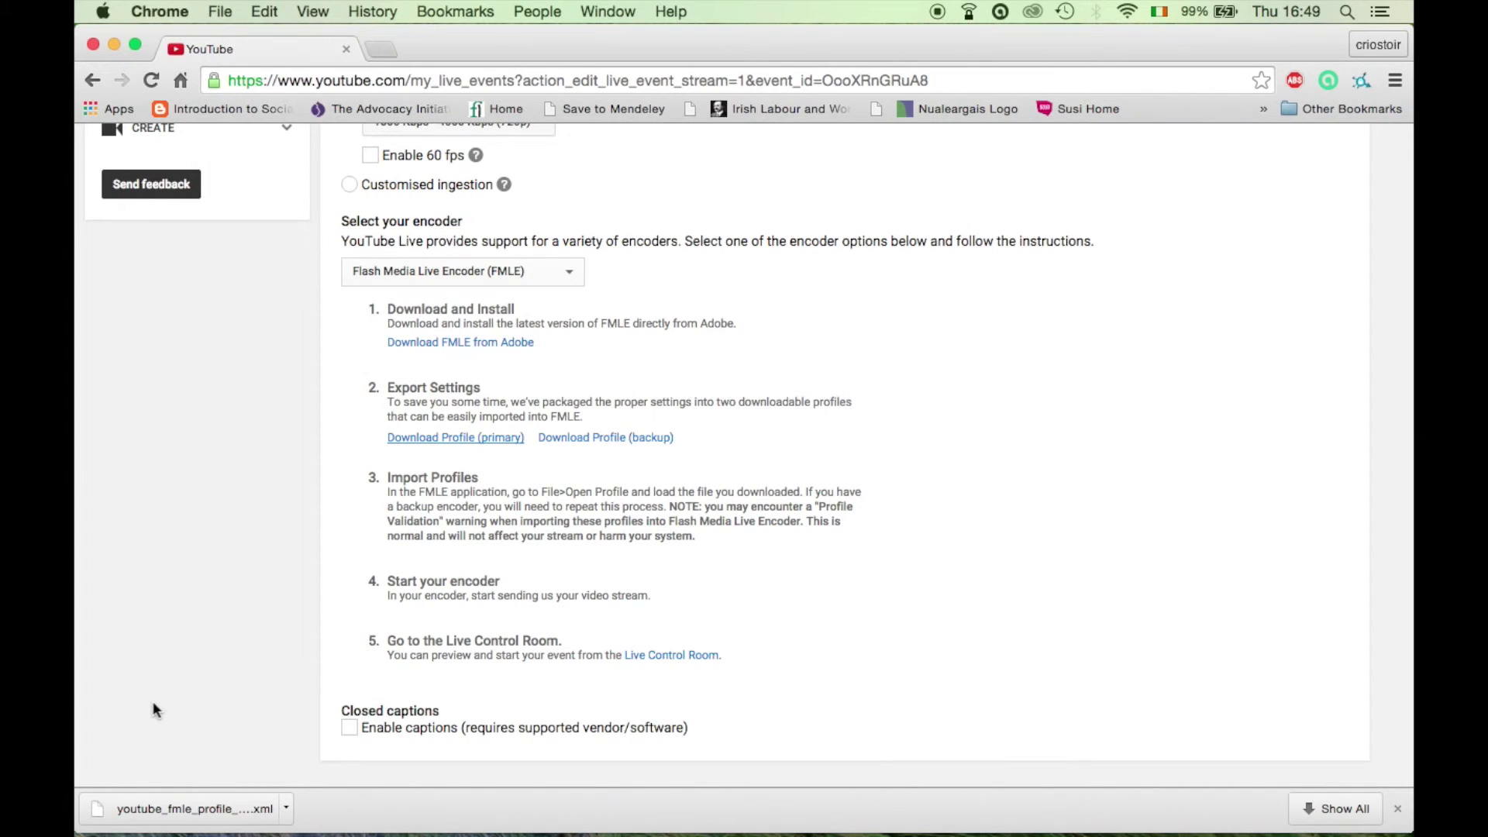
pyautogui.click(673, 657)
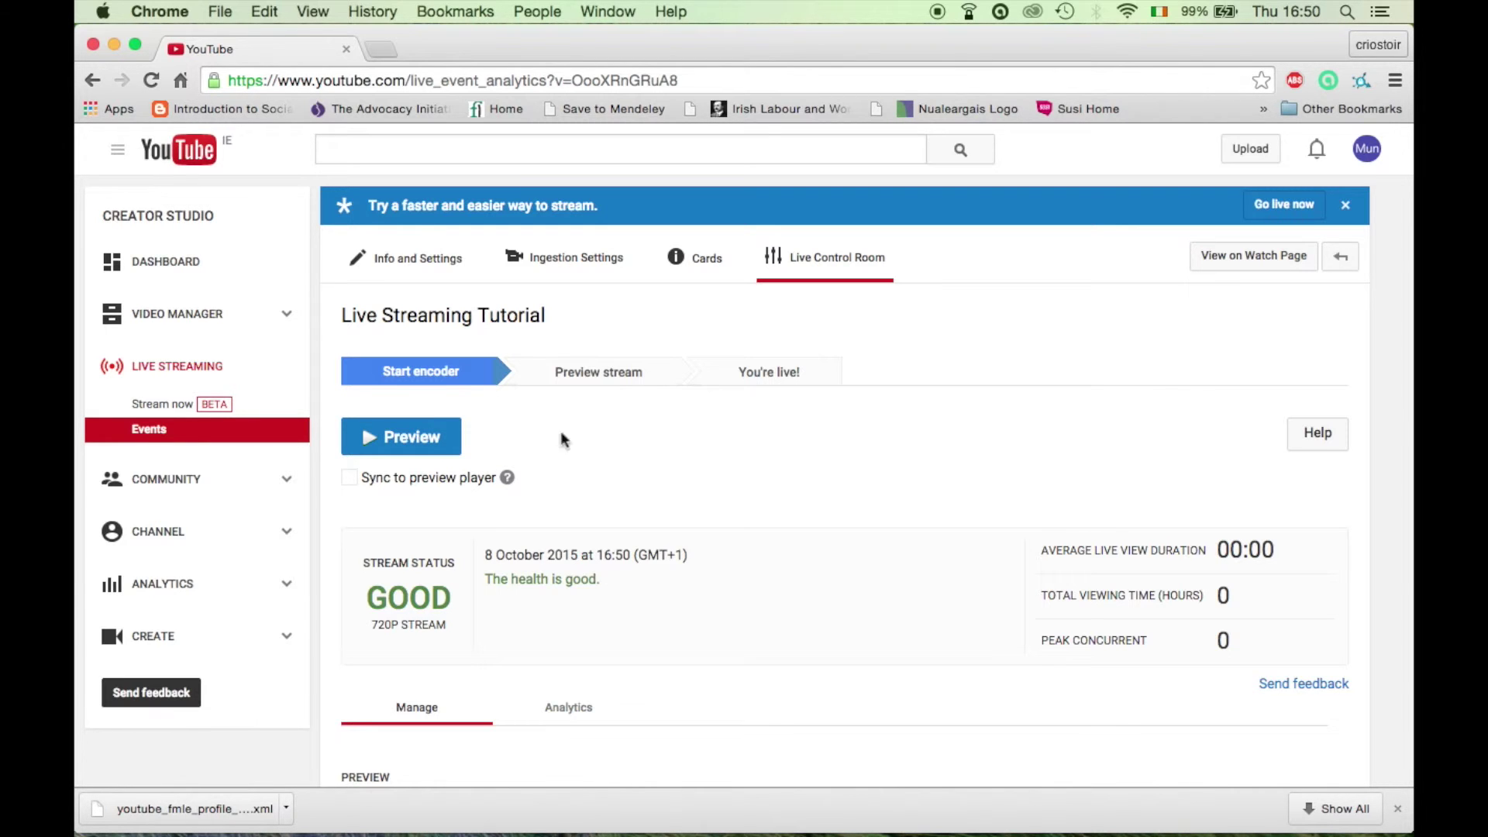
pyautogui.click(409, 449)
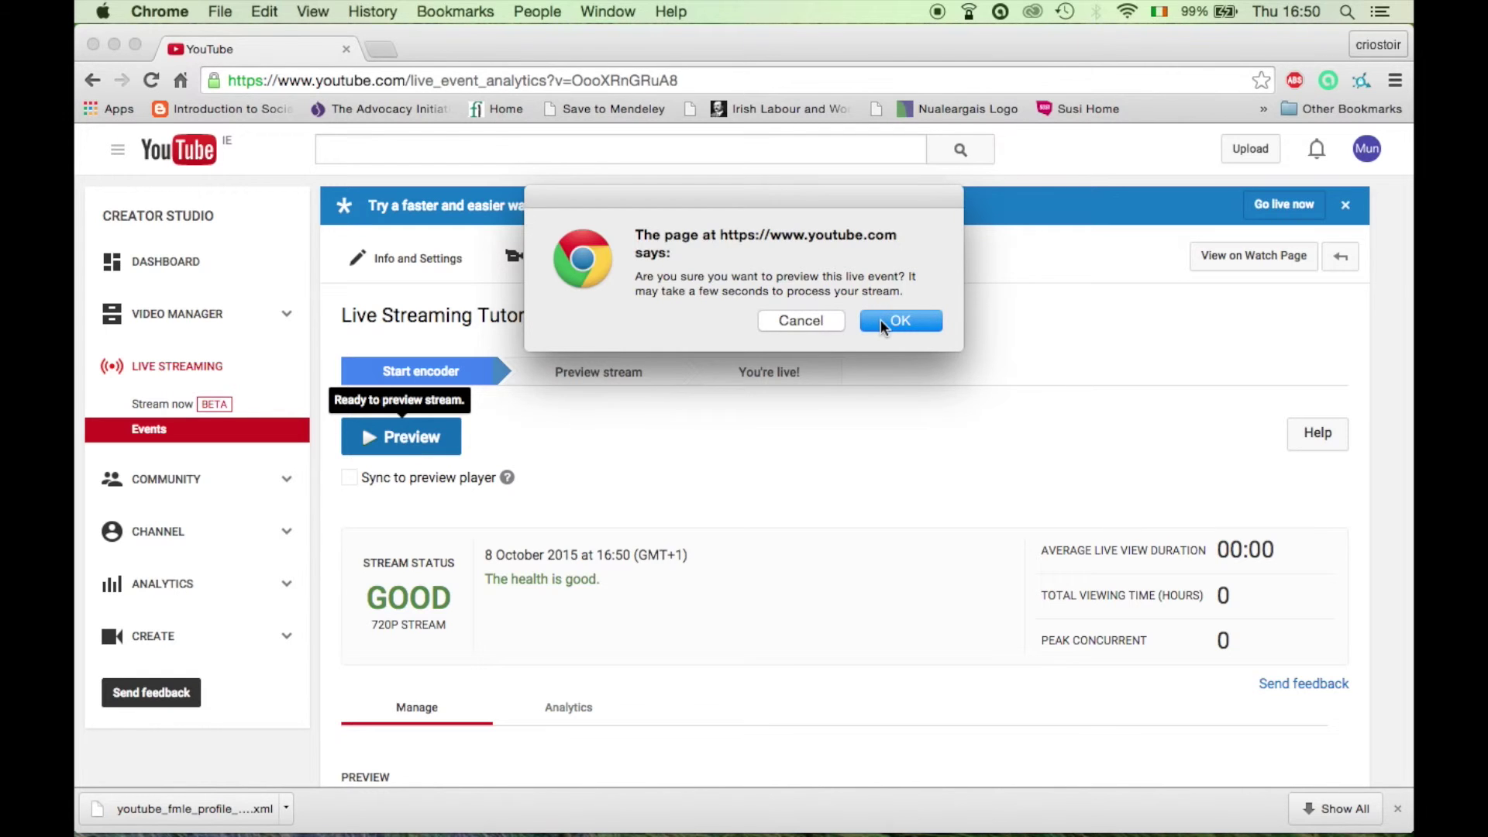
pyautogui.click(881, 320)
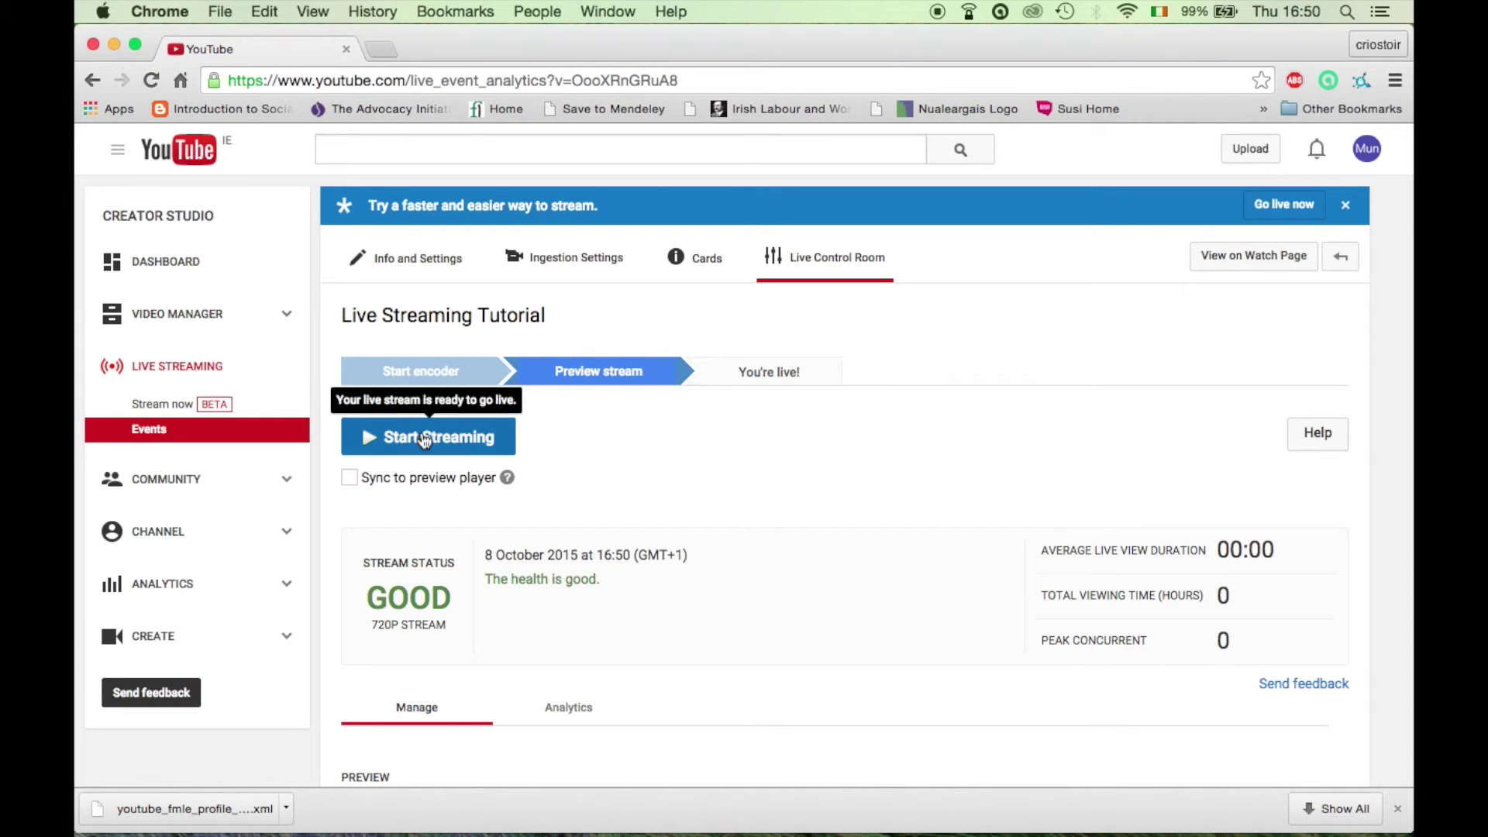
pyautogui.click(424, 440)
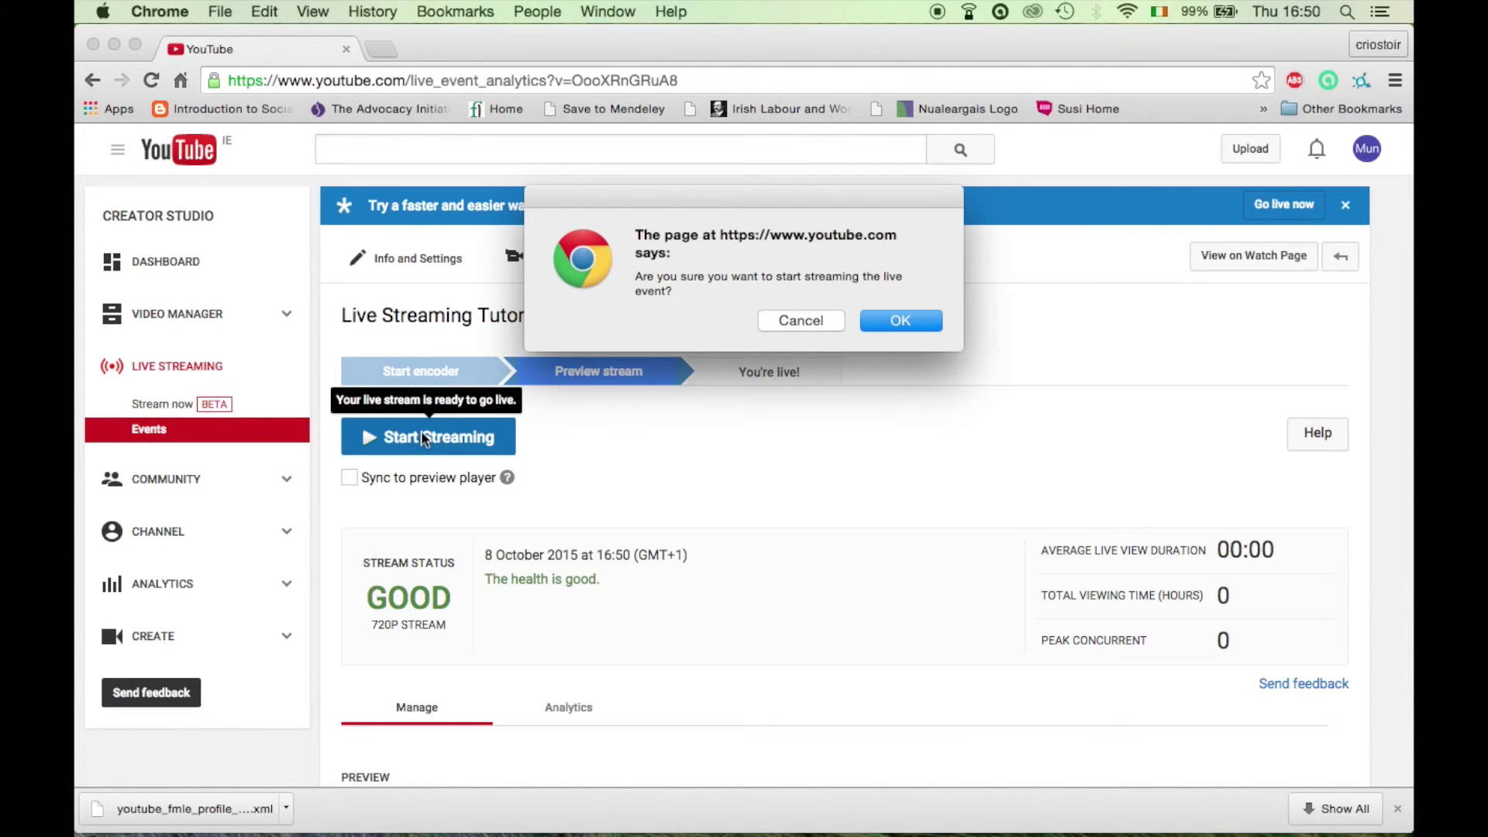
pyautogui.click(907, 321)
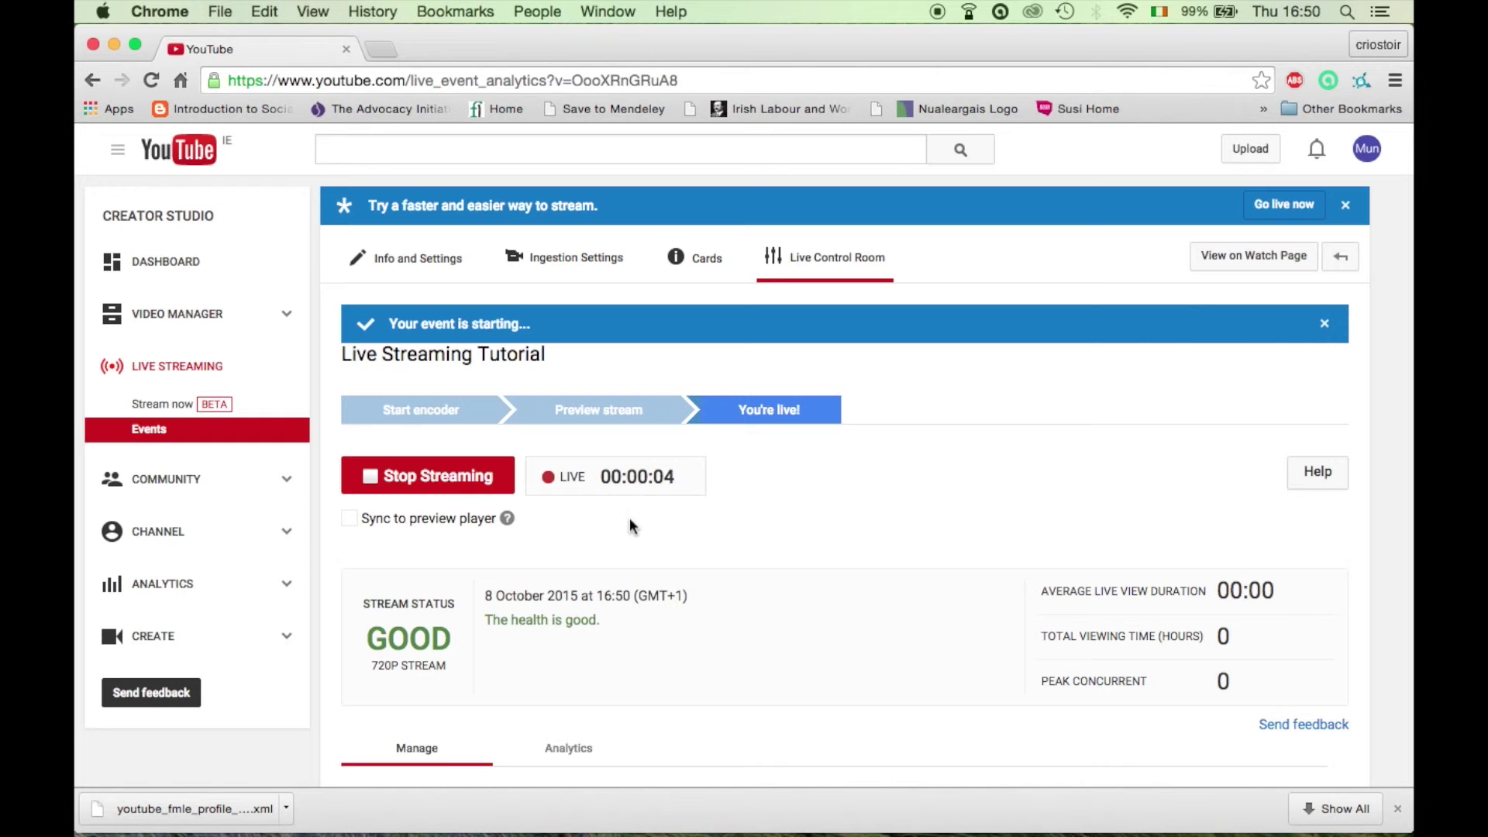
# Play the Preview section's player to check the camera feed arrives on YouTube
pyautogui.scroll(-3, 629, 519)
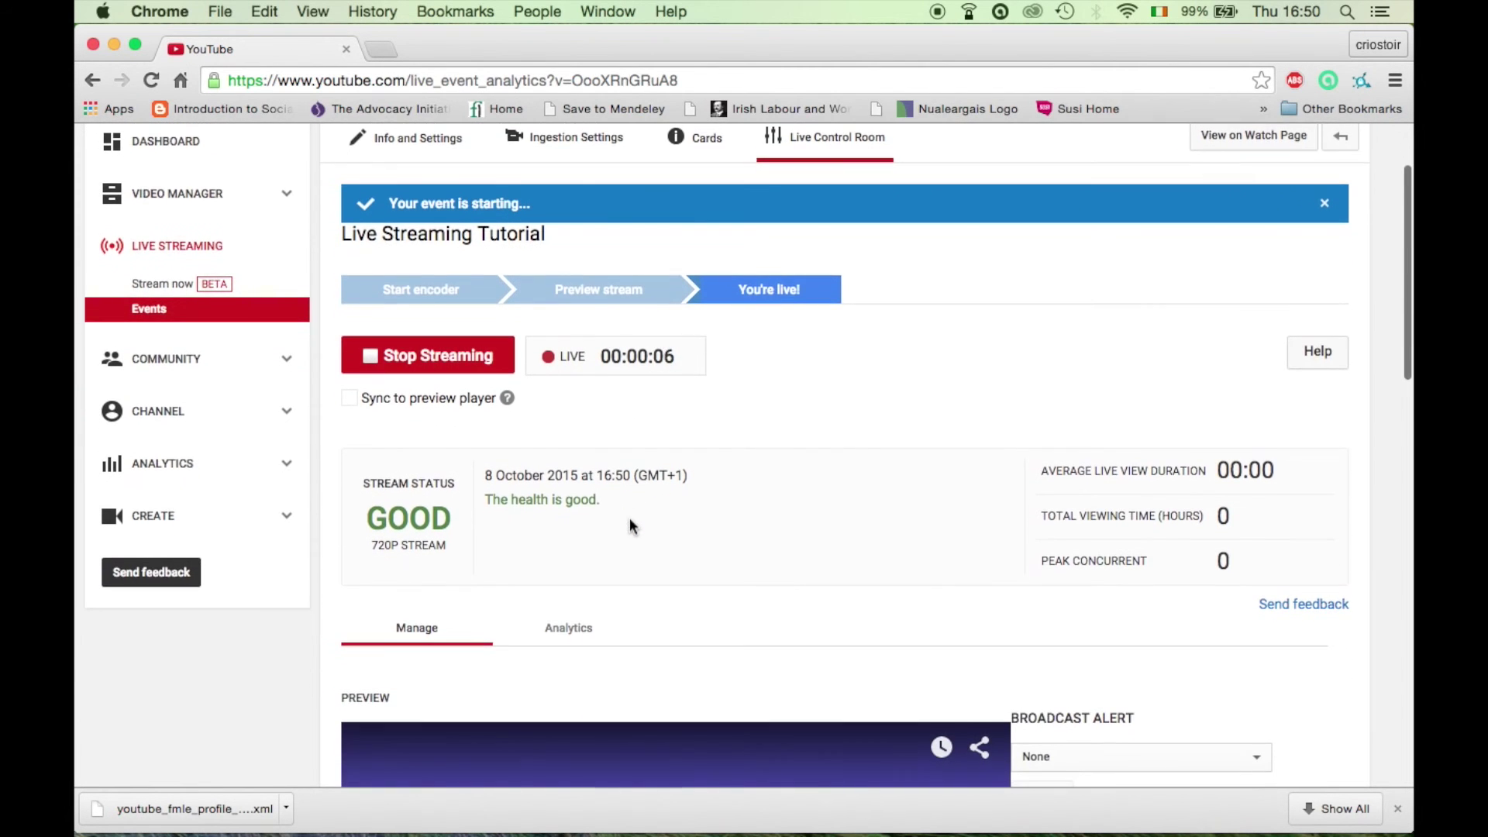
pyautogui.scroll(-10, 629, 521)
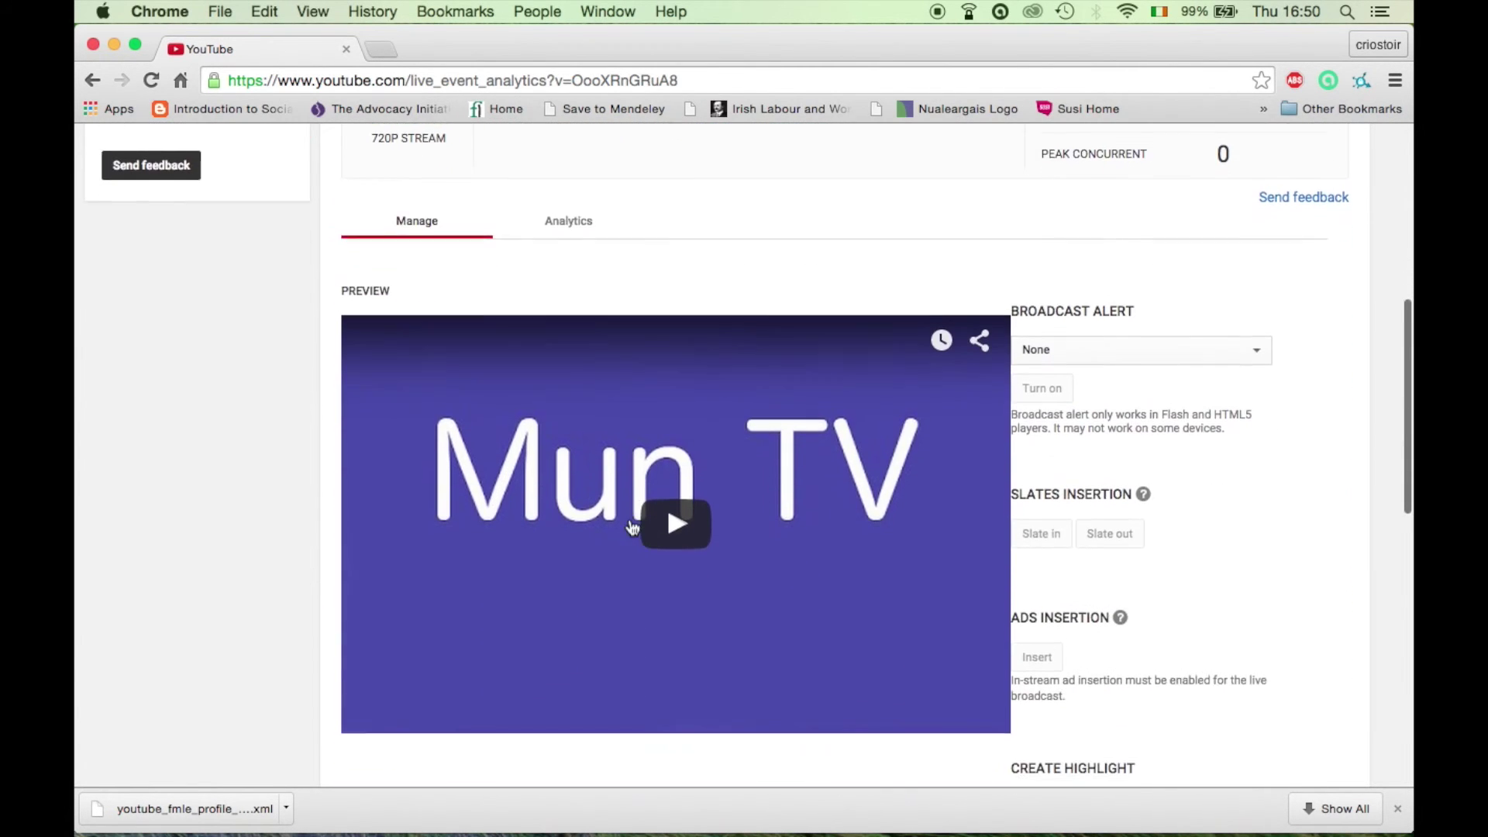
pyautogui.click(672, 509)
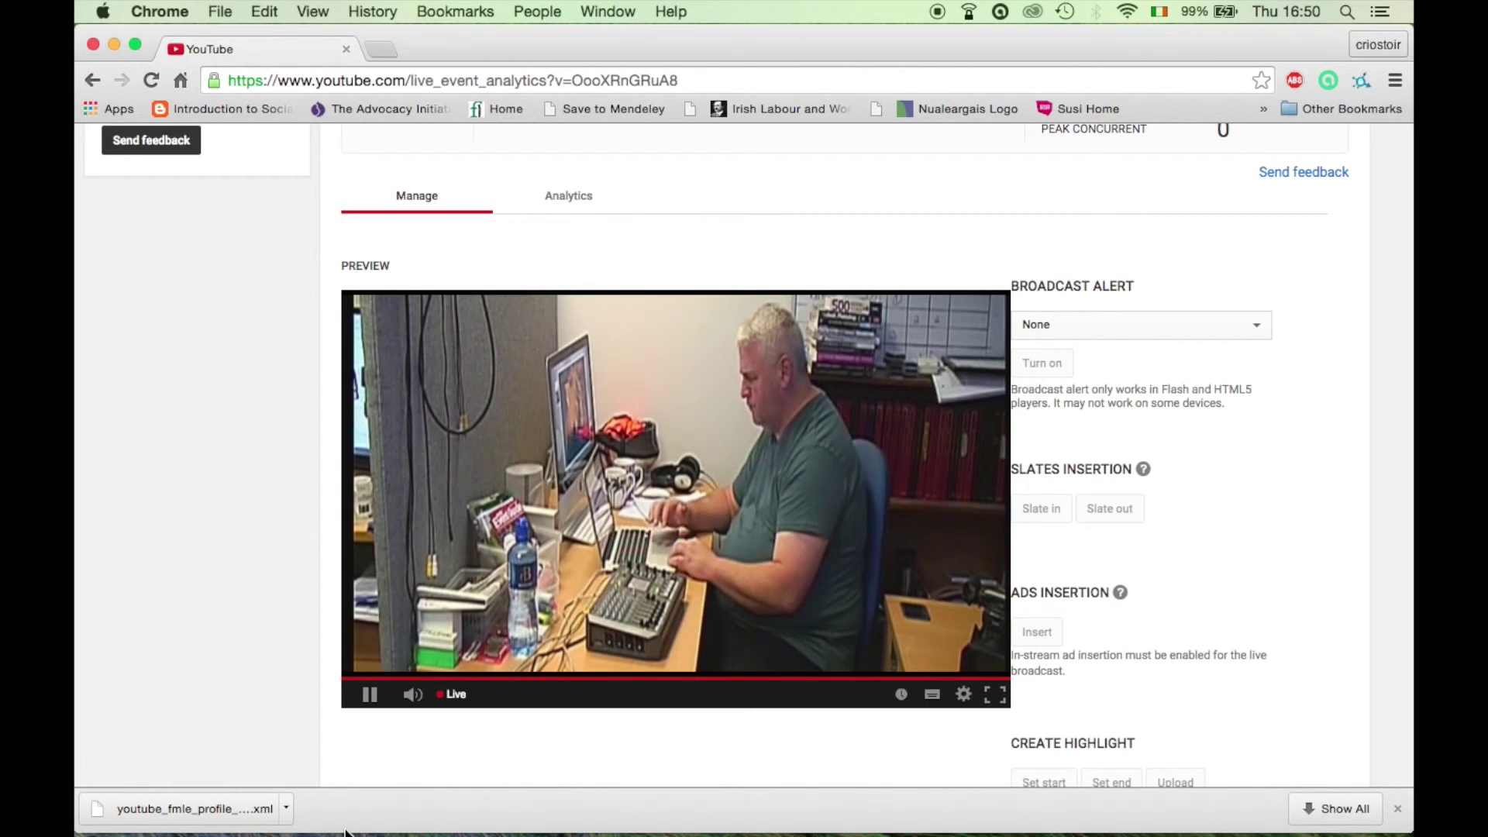
# Stop Flash Media Live Encoder's encoding and streaming after about 0:01:14
pyautogui.moveTo(534, 834)
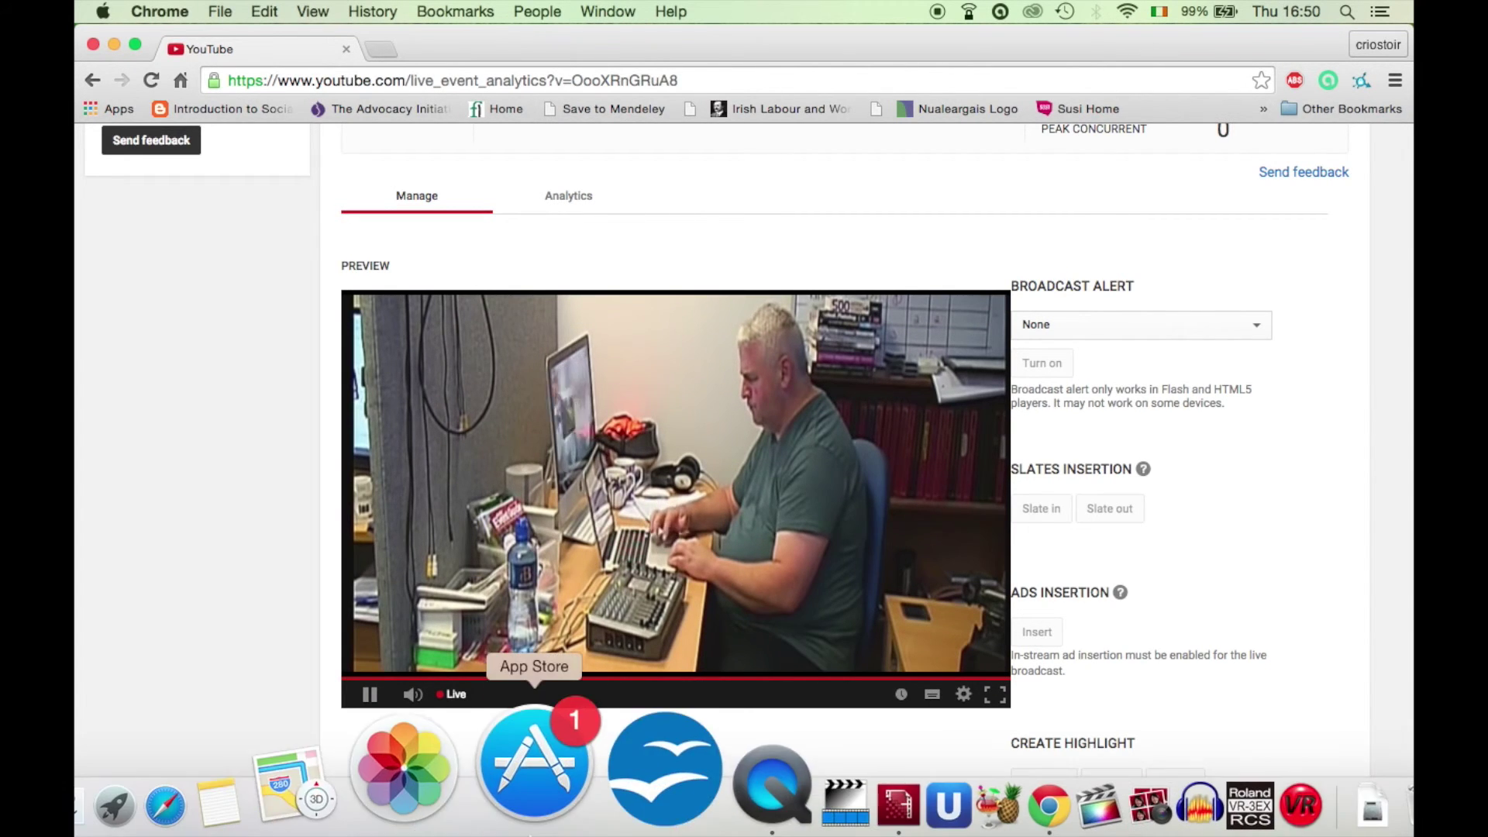
pyautogui.click(741, 775)
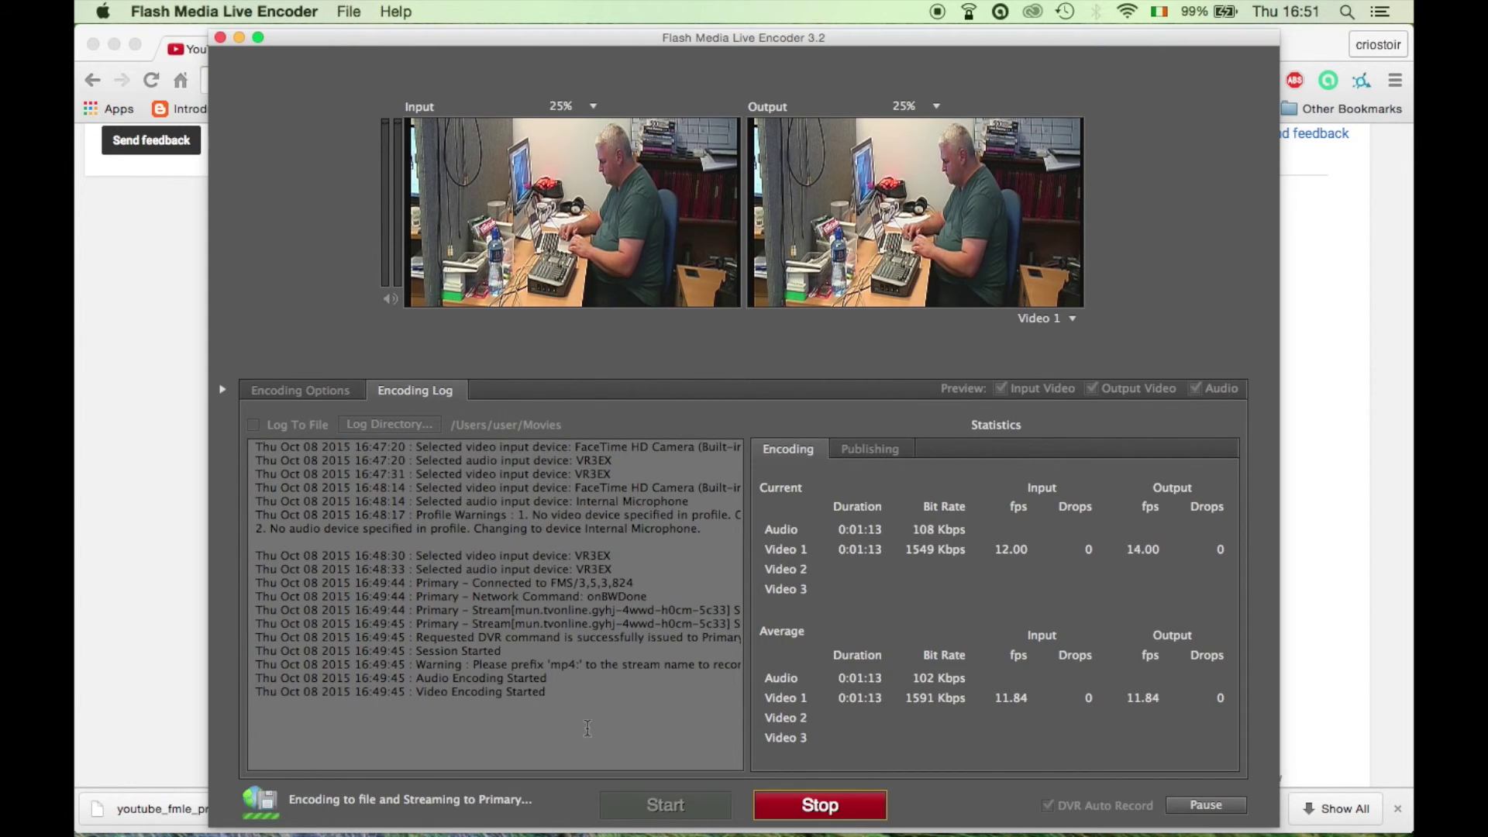
pyautogui.click(790, 807)
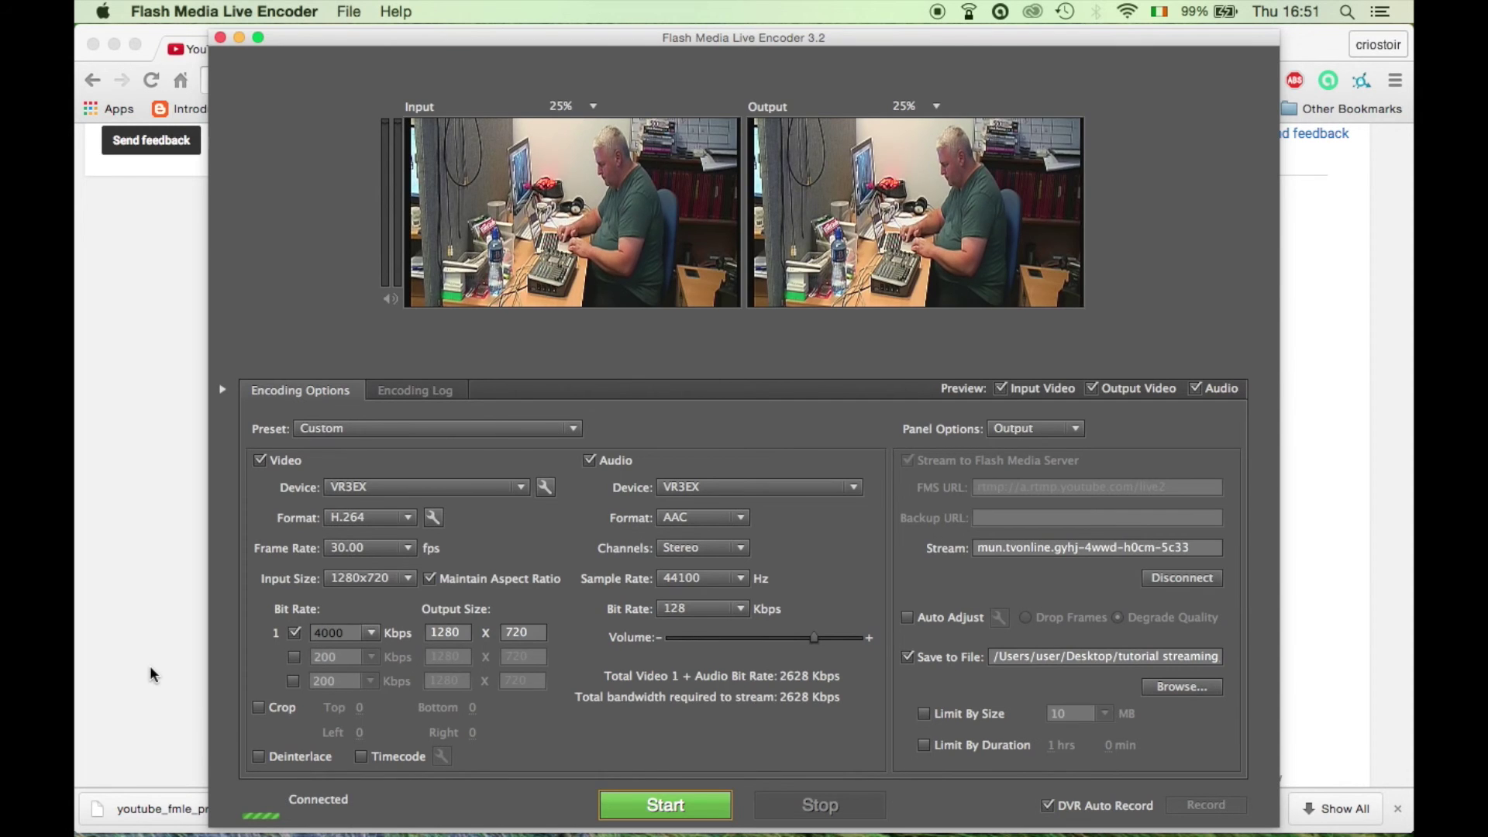
# Stop streaming the Live Streaming Tutorial event at 00:00:46, then go to the YouTube home page
pyautogui.click(150, 665)
pyautogui.scroll(8, 515, 505)
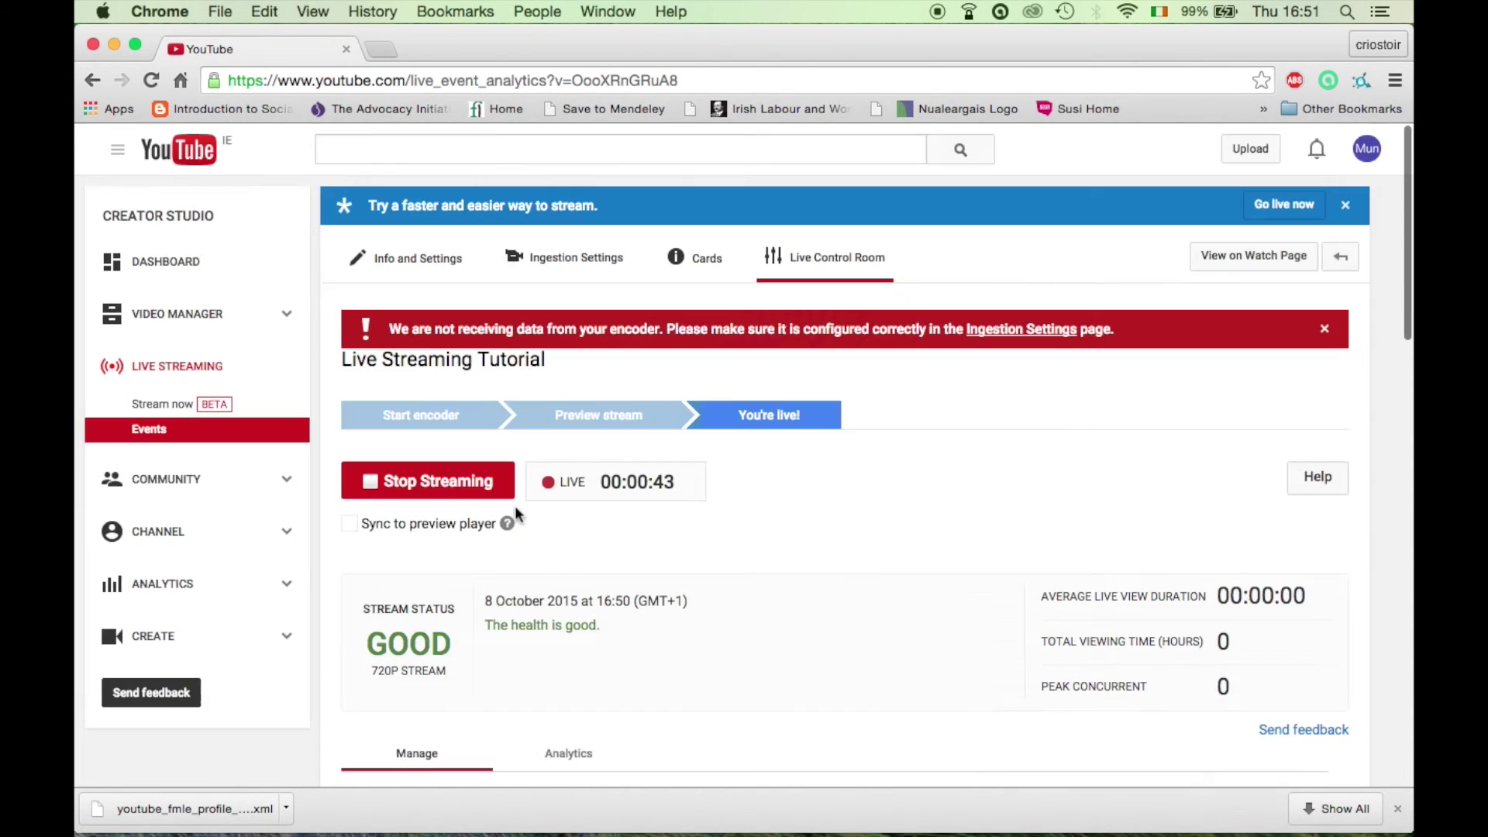
pyautogui.click(457, 481)
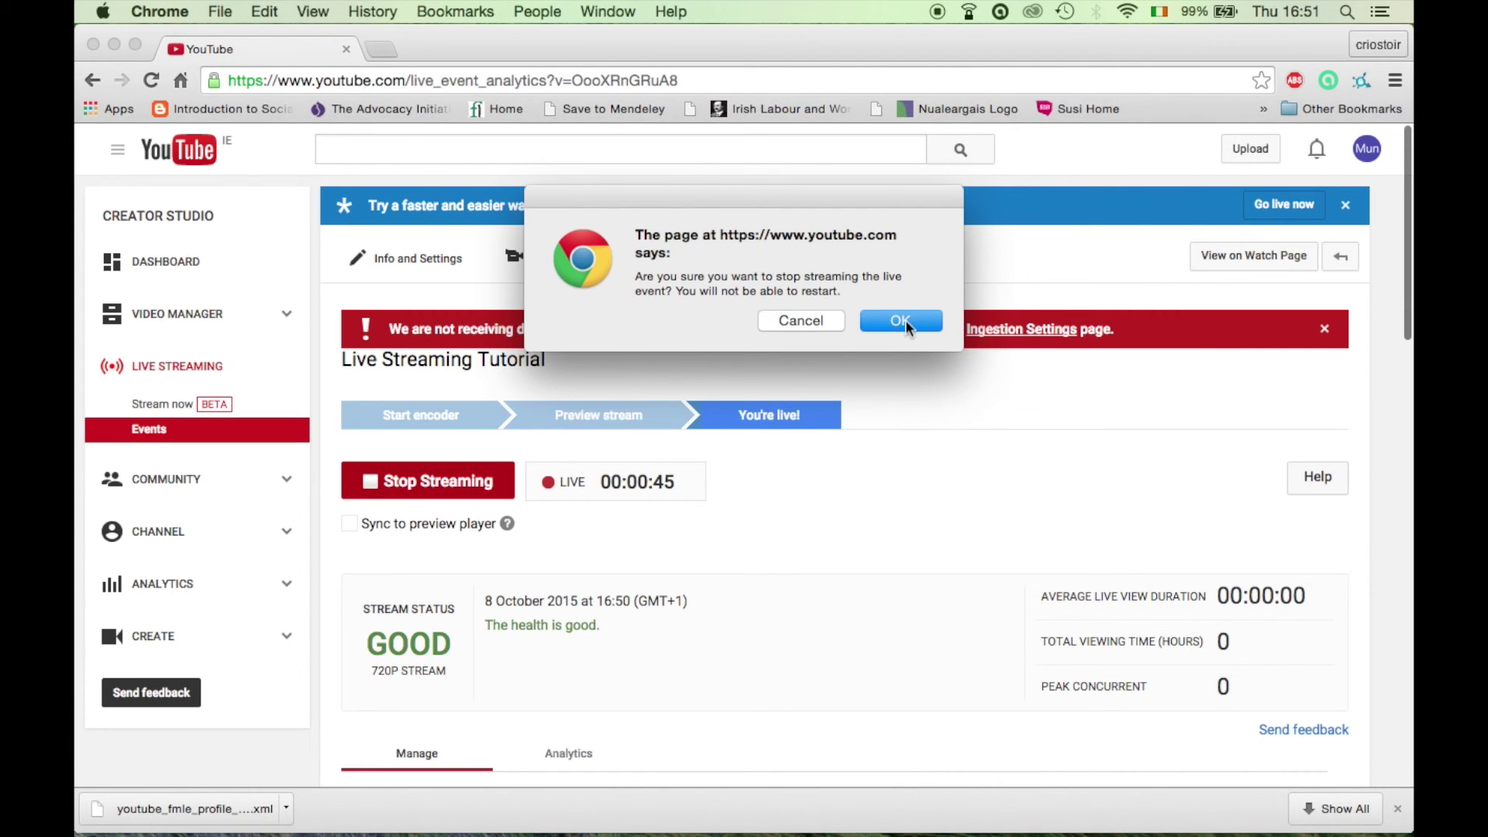
pyautogui.click(901, 320)
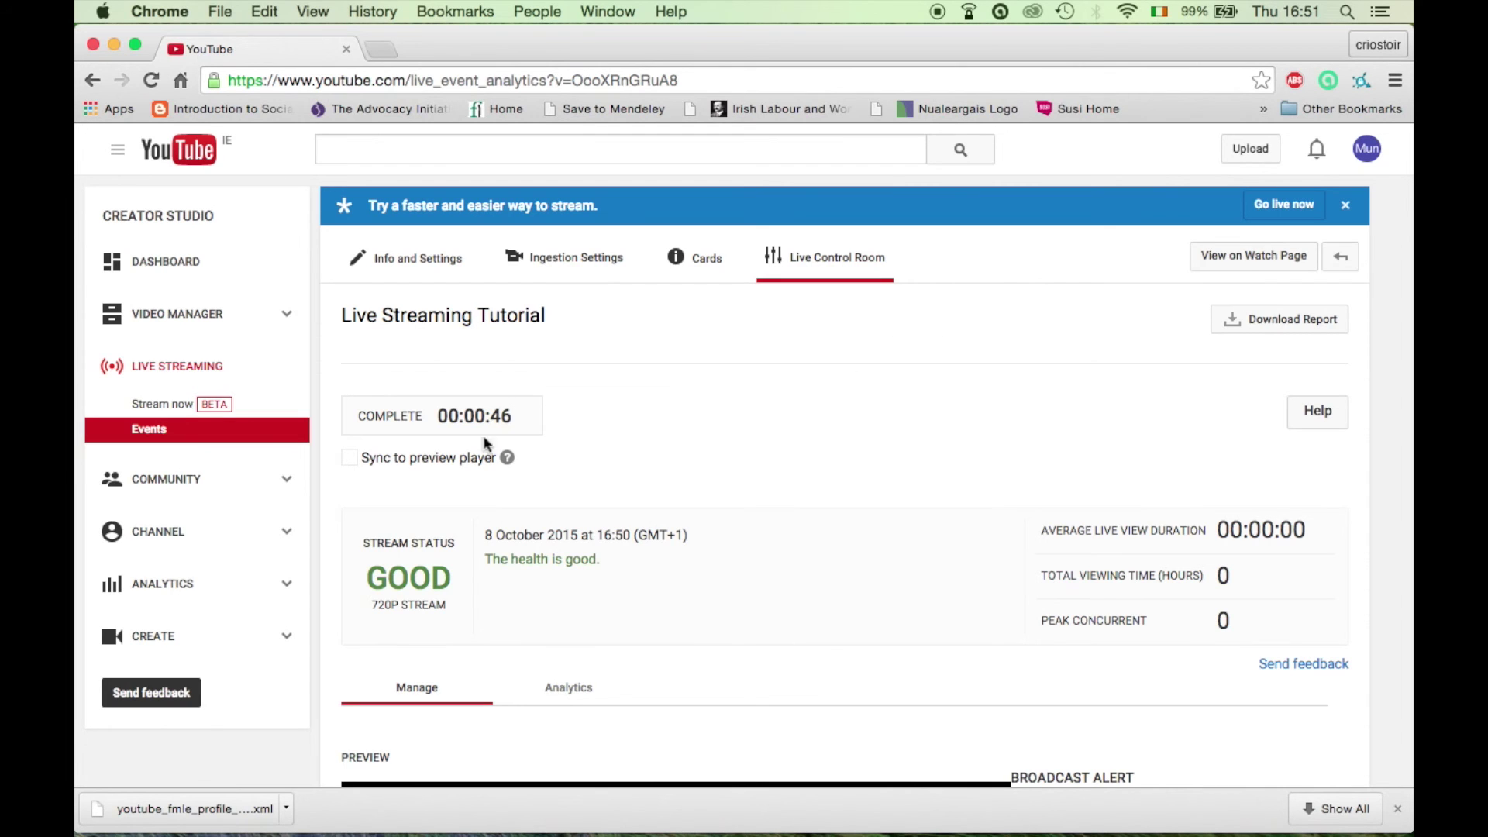
pyautogui.click(196, 160)
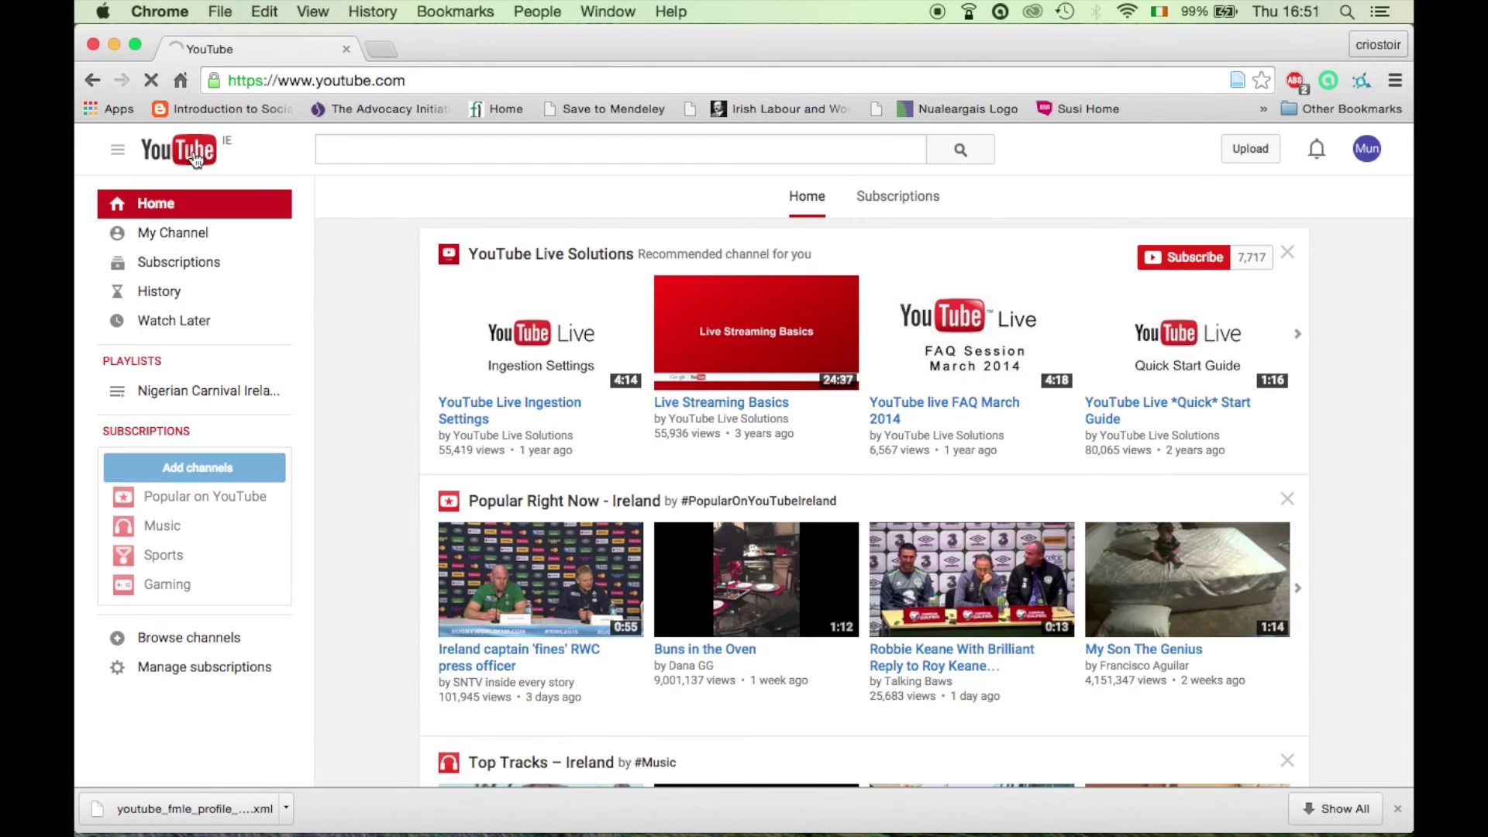
# Open Video Manager from My Channel and select the processing Live Streaming Tutorial recording
pyautogui.click(191, 235)
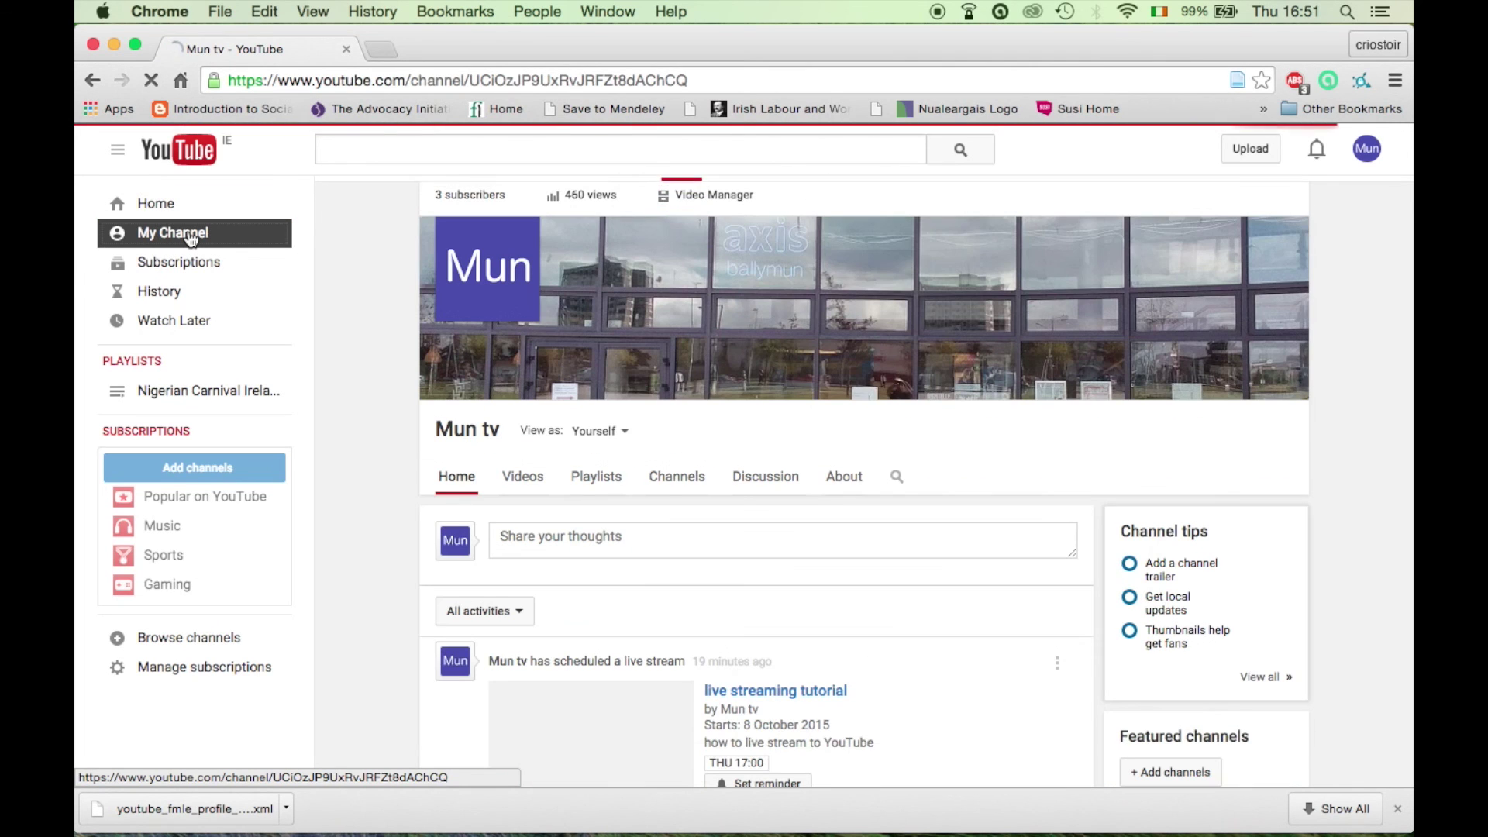
pyautogui.click(719, 197)
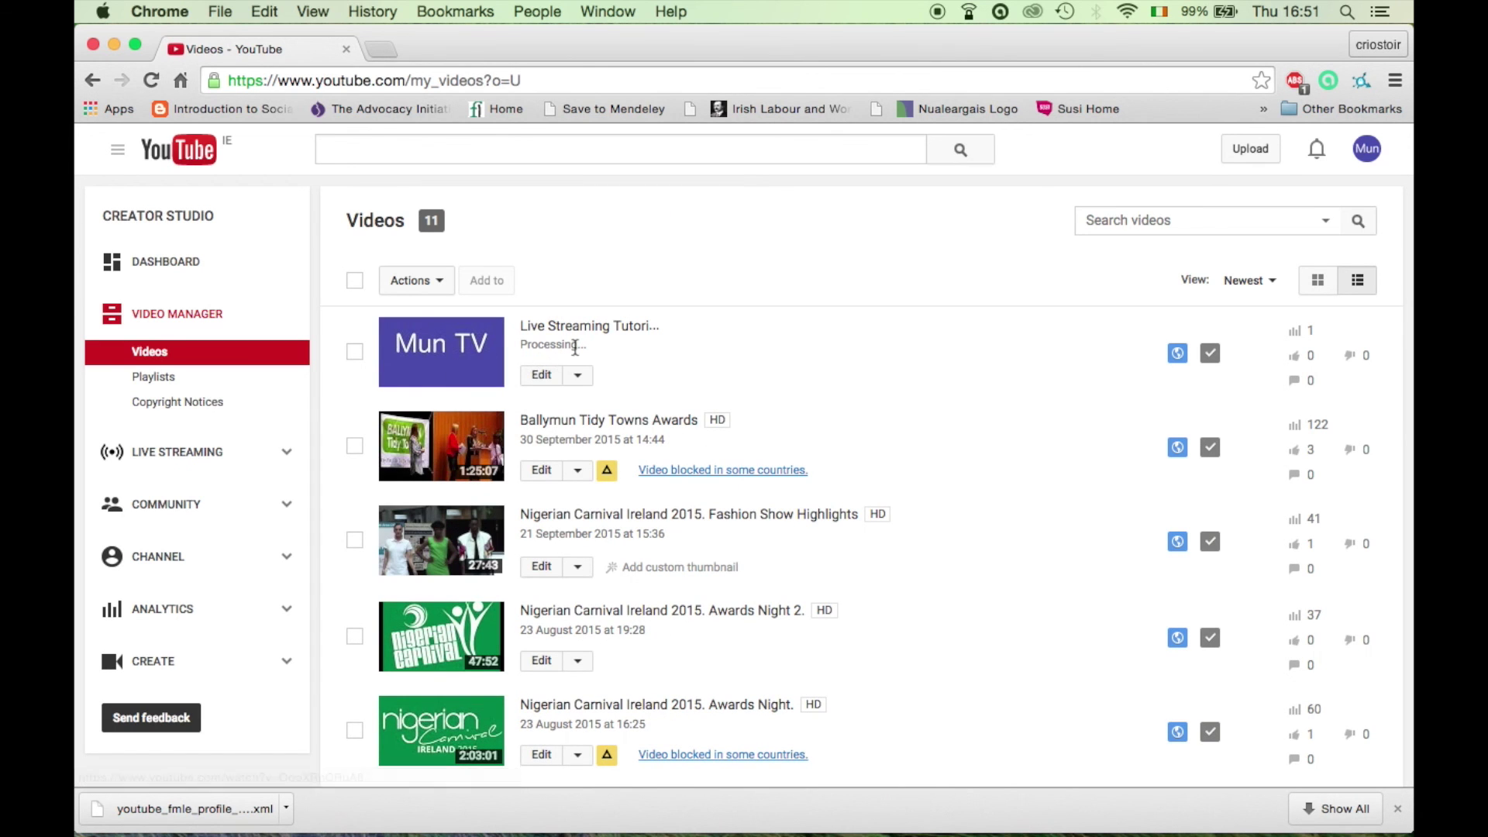
pyautogui.click(494, 344)
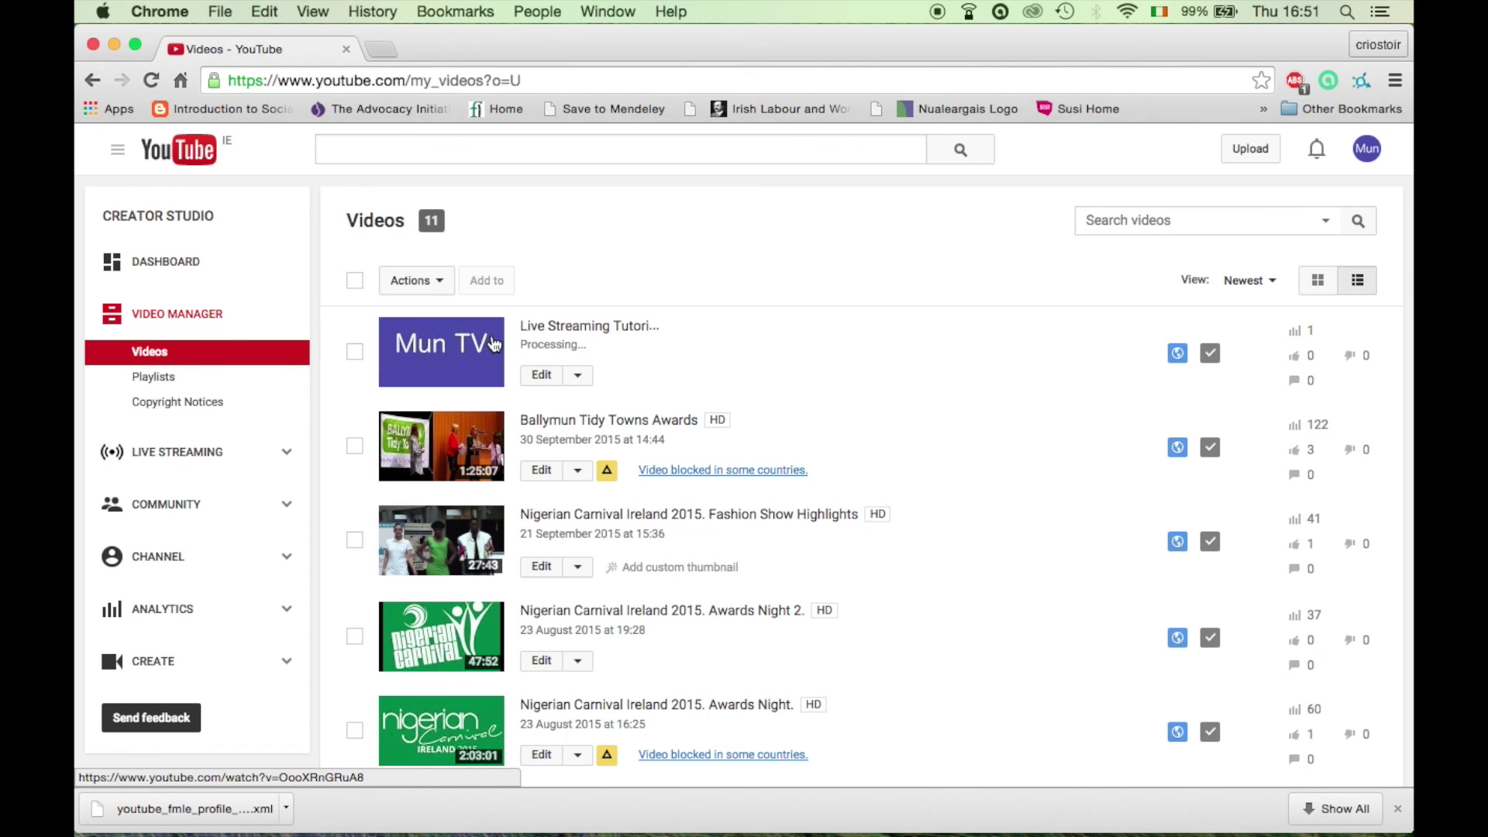
pyautogui.moveTo(624, 791)
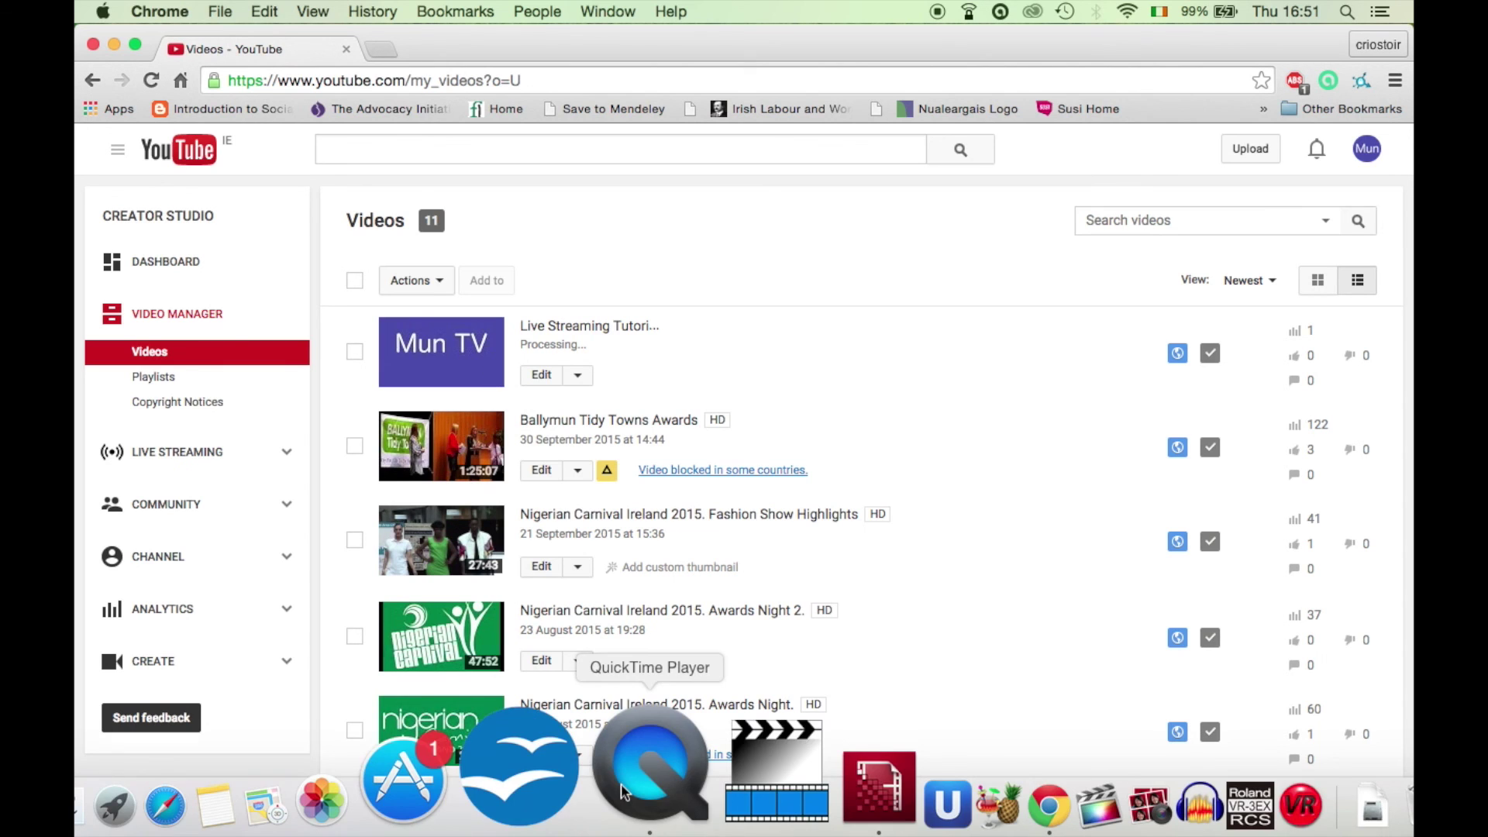